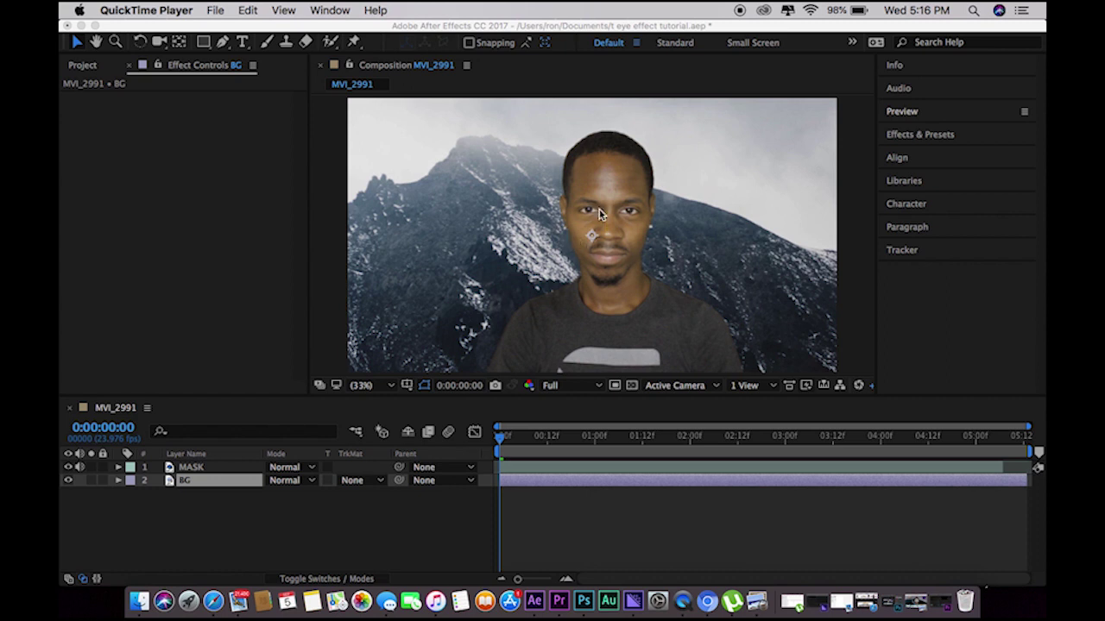
Open the tracking controls, select the MASK layer and zoom in on the man's eyes
click(939, 263)
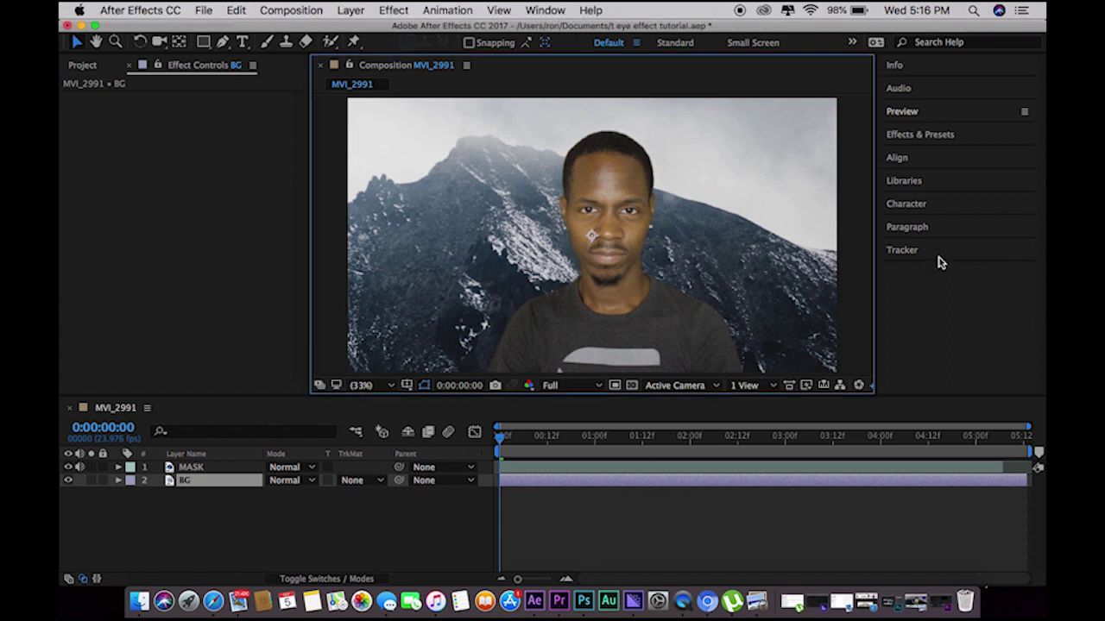
click(914, 248)
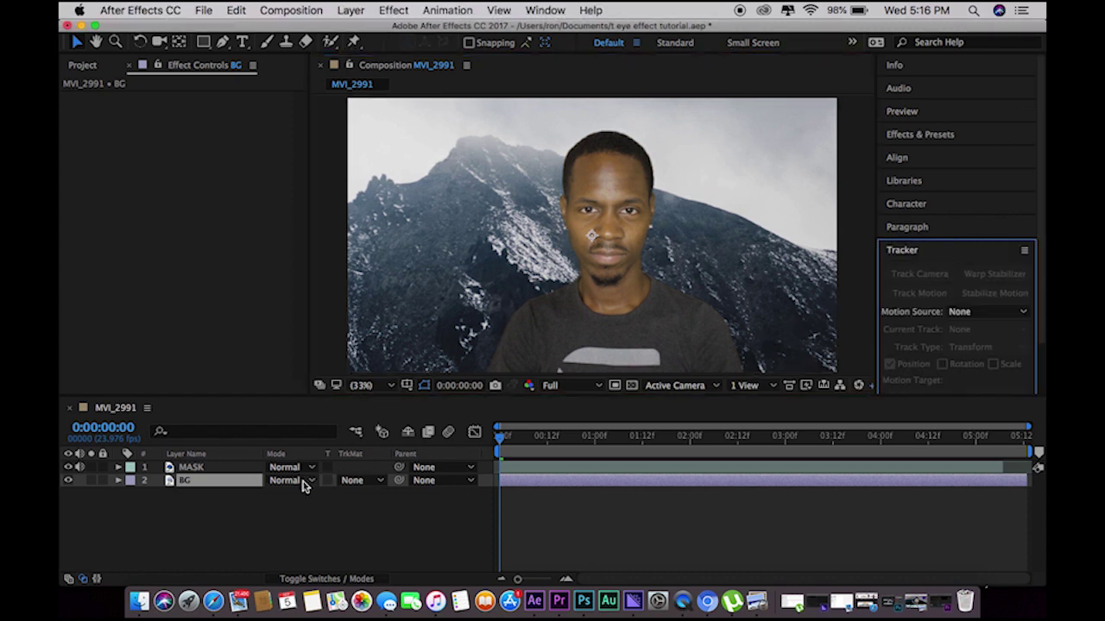
click(248, 475)
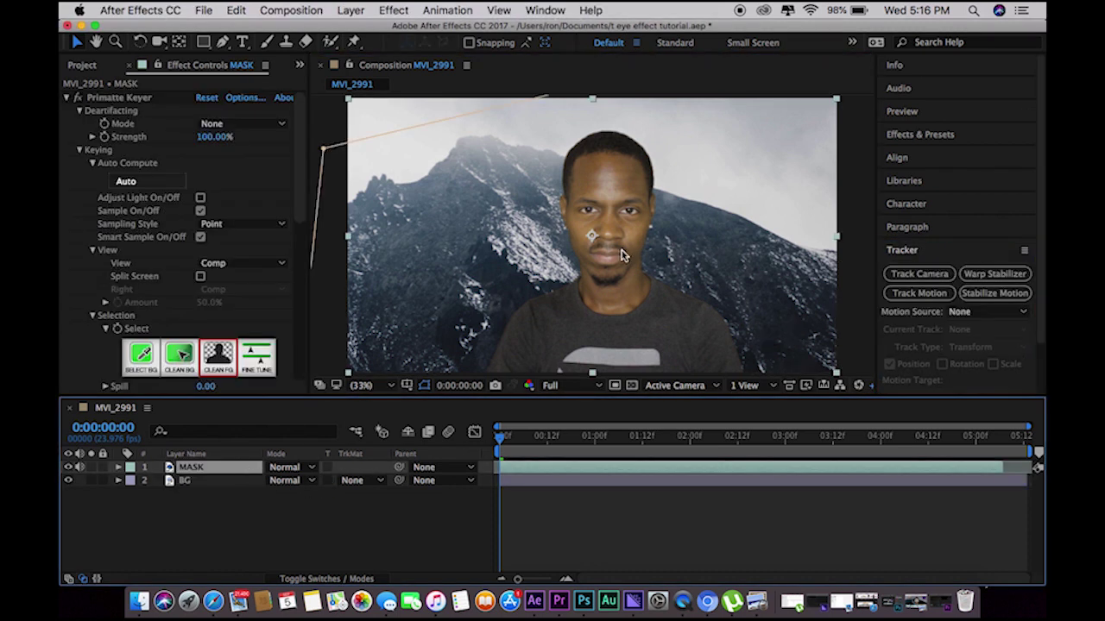
key(z)
click(596, 218)
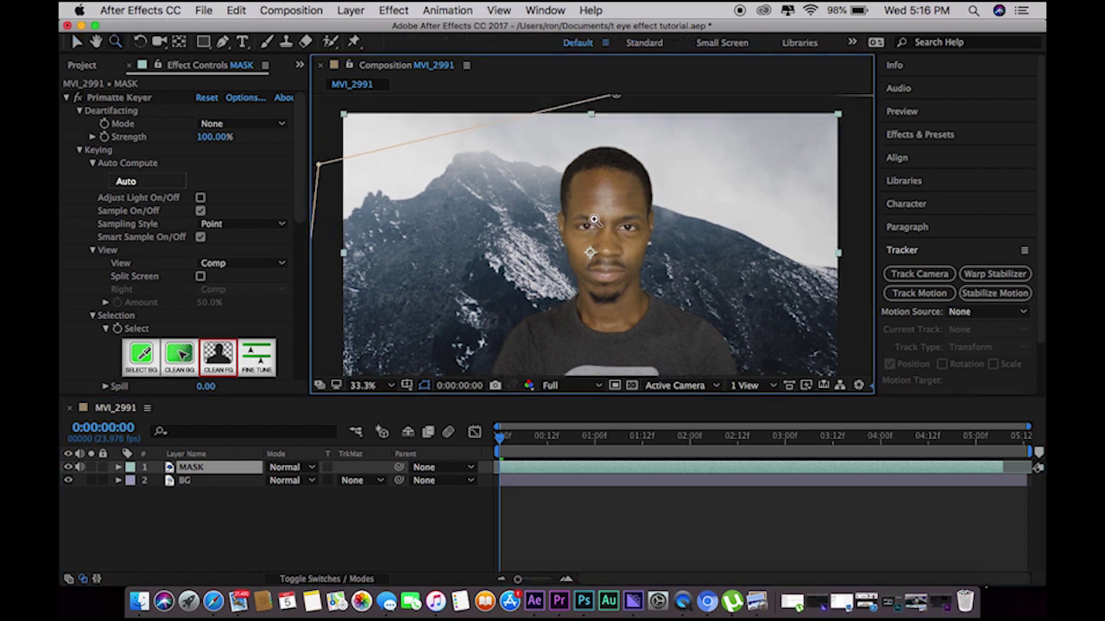
click(586, 232)
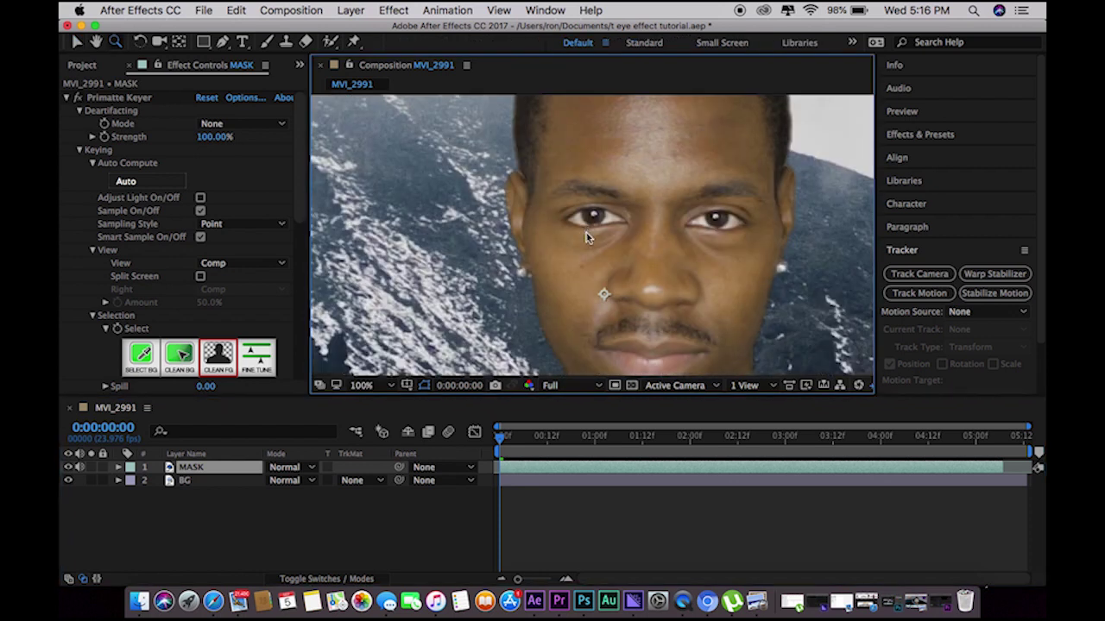
Start a motion track on MASK and place Track Point 1 on the left-hand eye
click(919, 292)
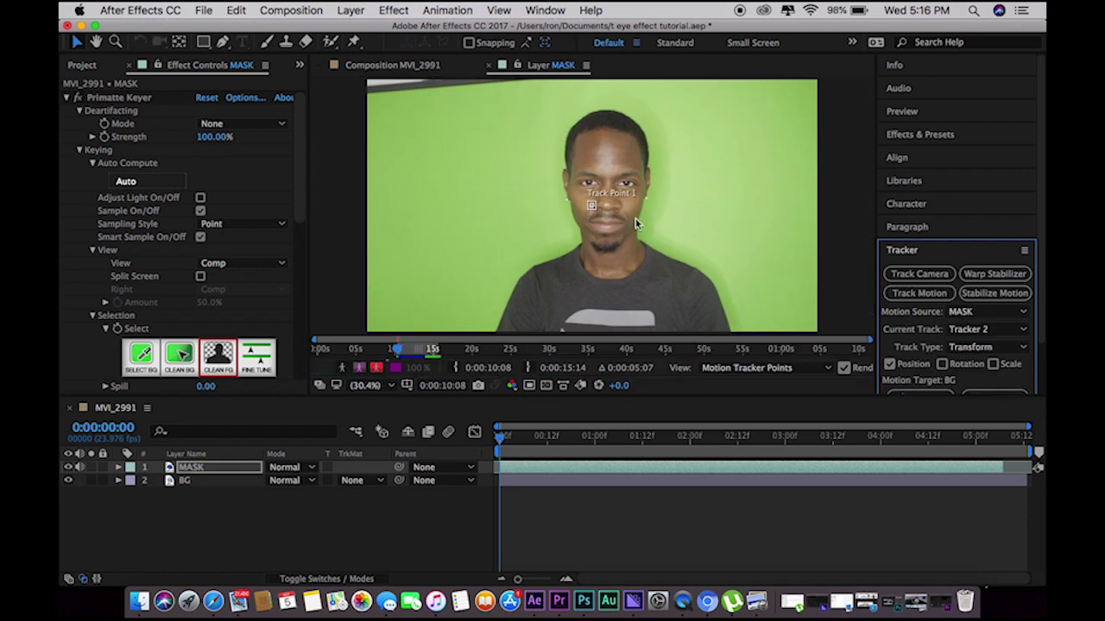
key(z)
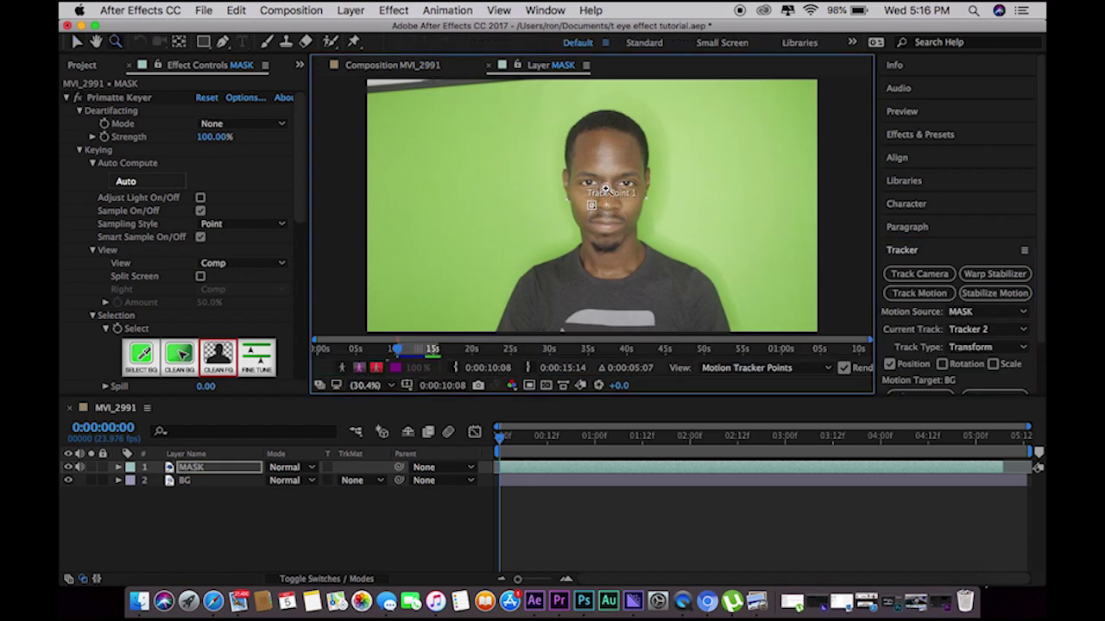
click(595, 186)
click(596, 185)
key(v)
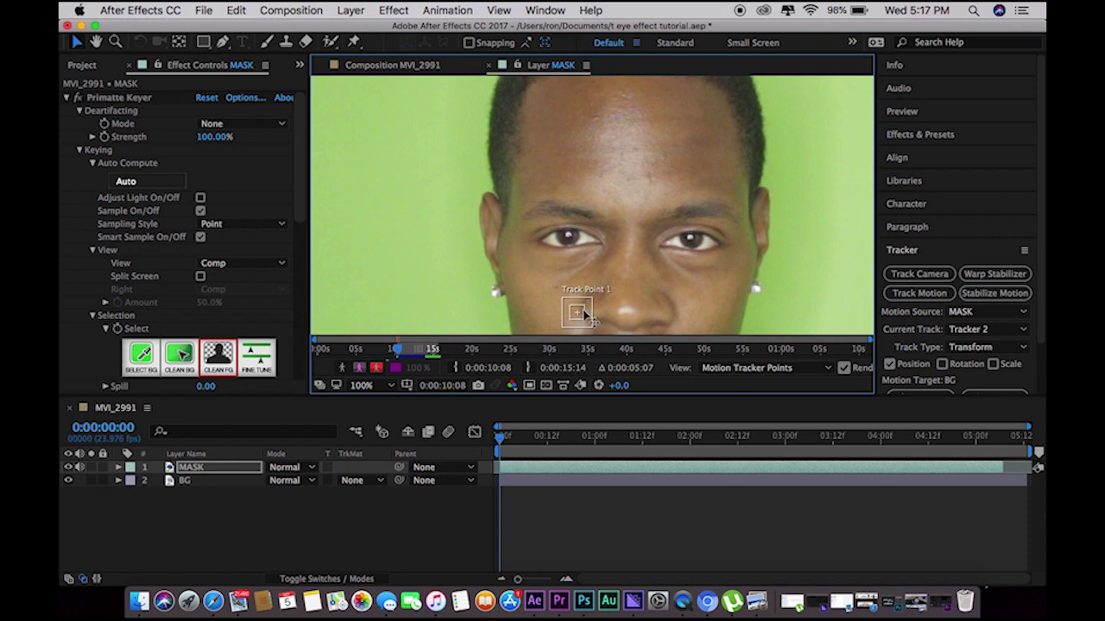
drag(584, 311, 580, 241)
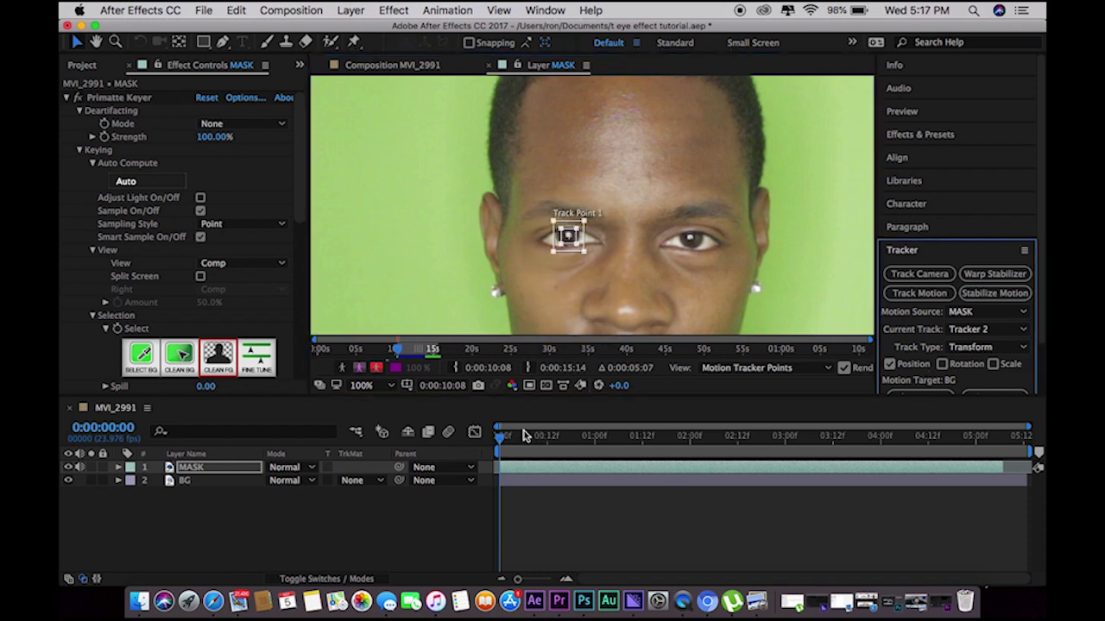
From the first frame, analyze the eye's motion forward through the clip
click(498, 442)
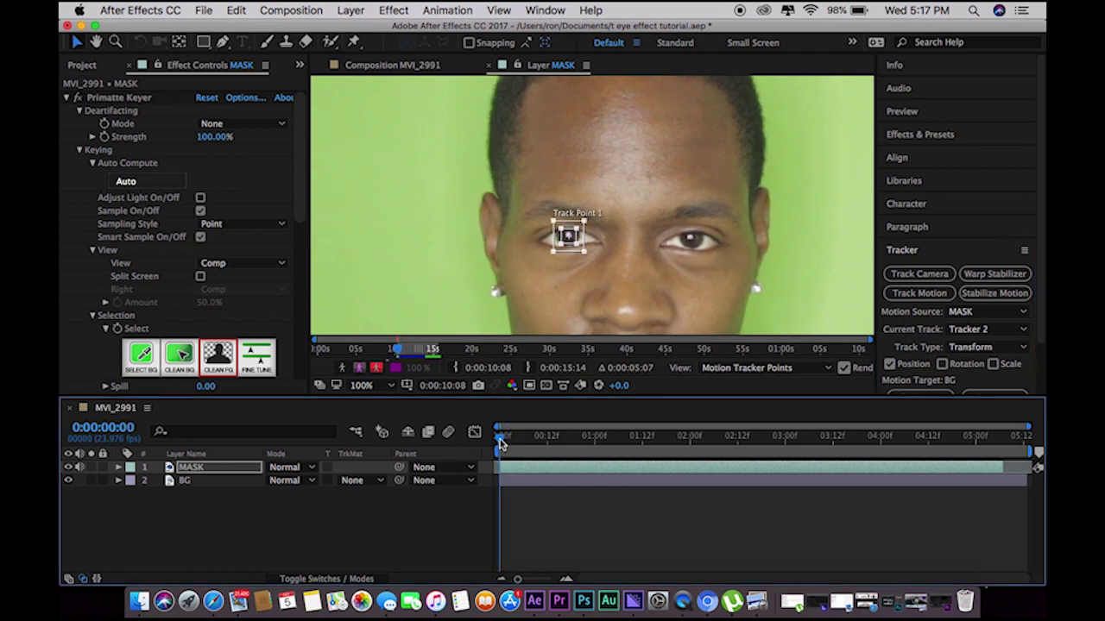
scroll(1001, 345, down, 3)
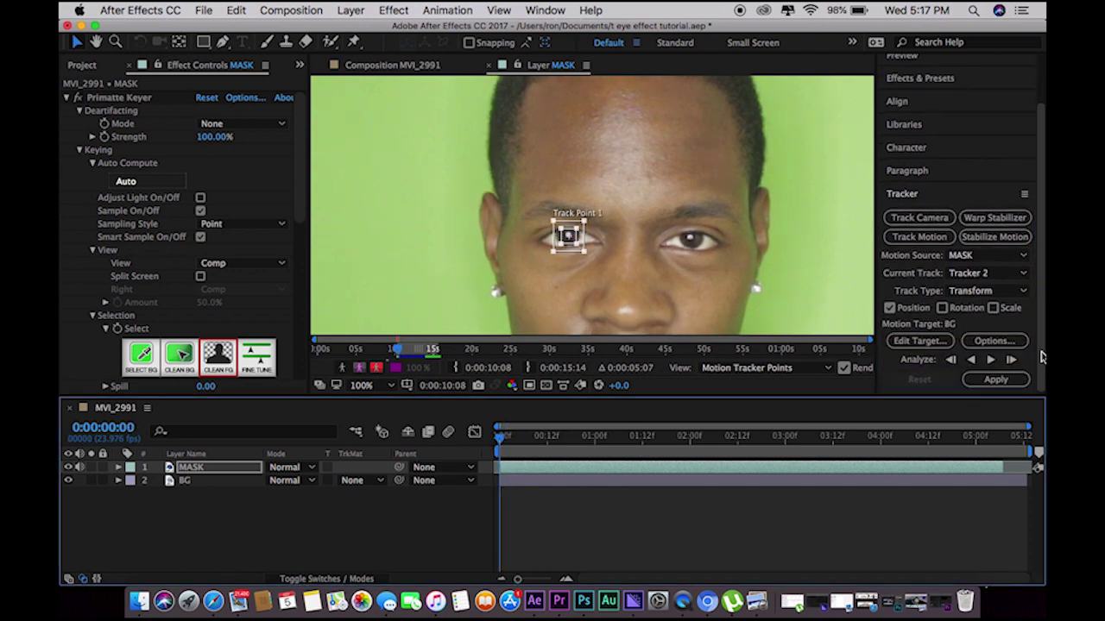
click(991, 358)
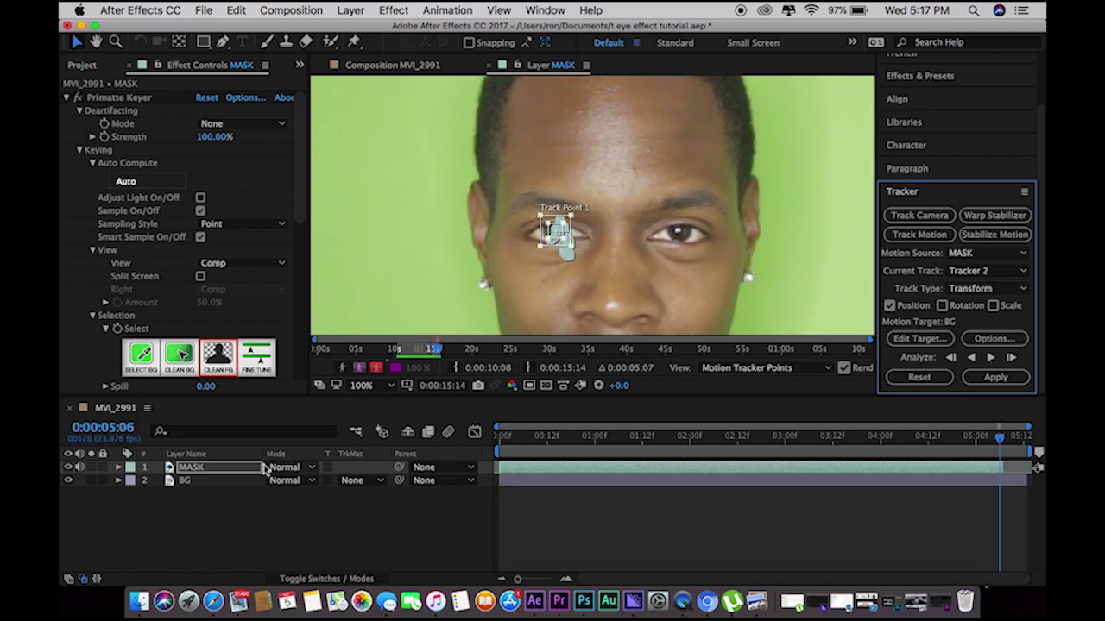
Add a new Null Object layer
click(348, 11)
mouse_move(361, 29)
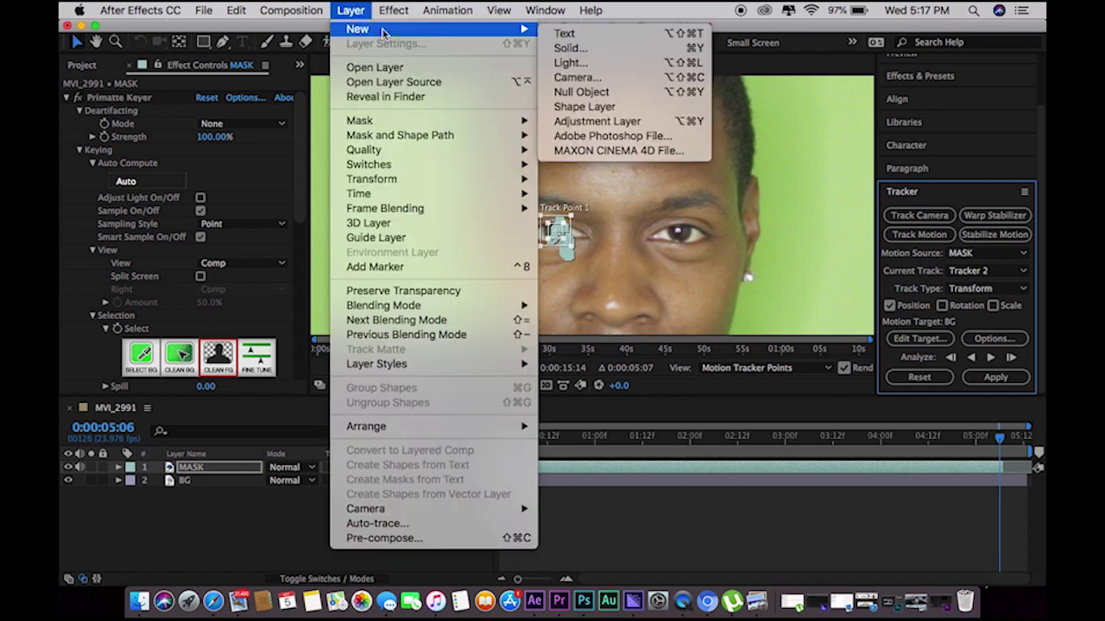
click(581, 91)
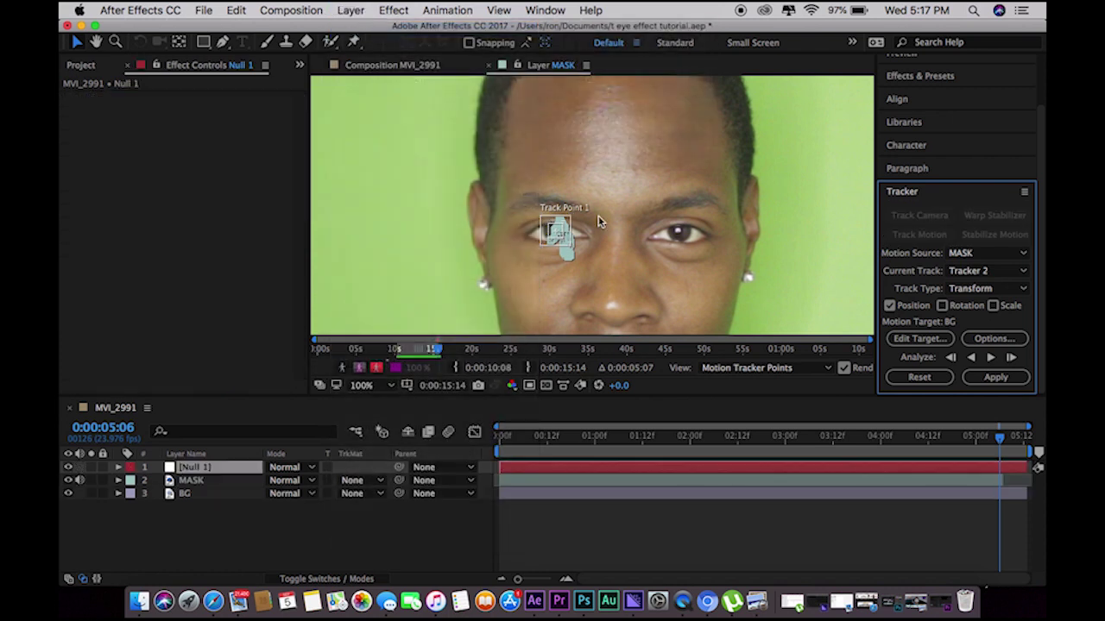
Set the motion target to Null 1 and apply the tracking data in X and Y
click(915, 339)
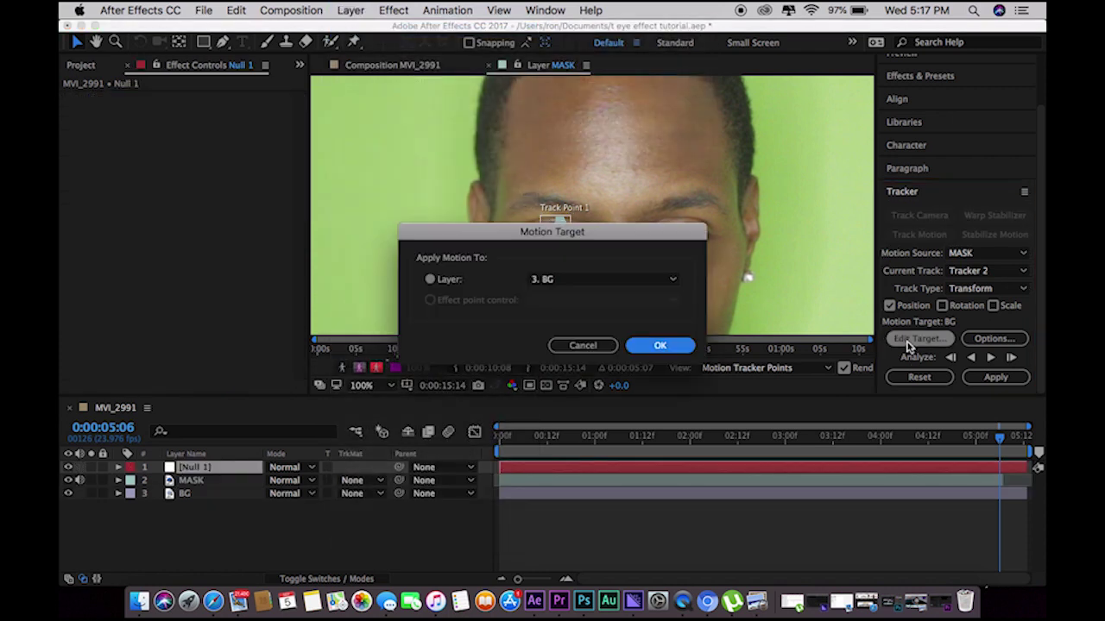
click(547, 278)
click(547, 294)
click(649, 347)
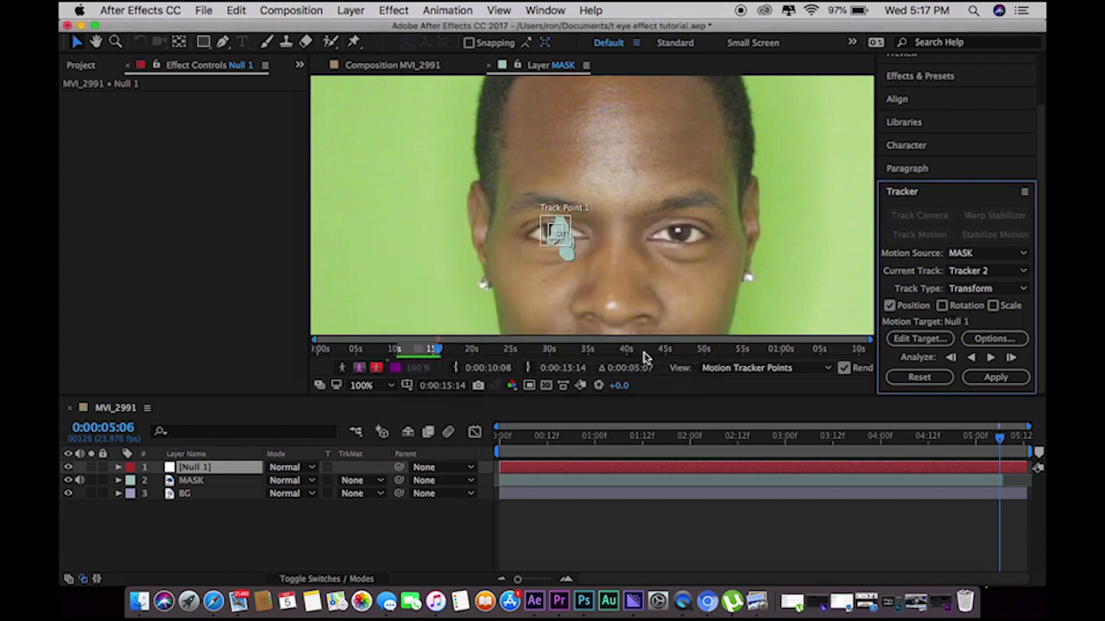
click(984, 377)
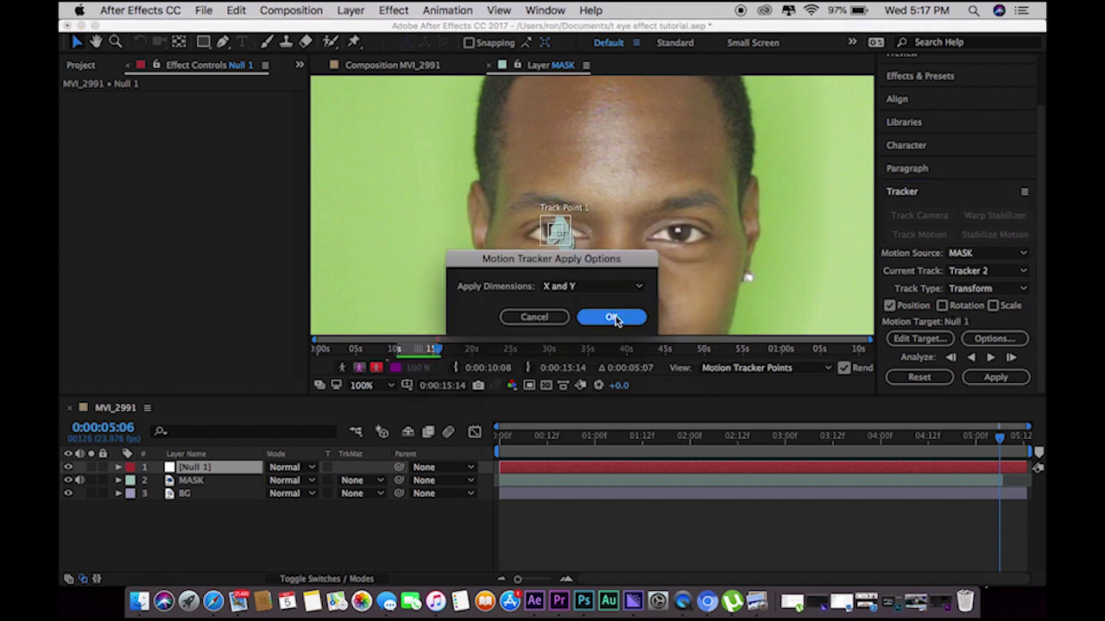
click(614, 317)
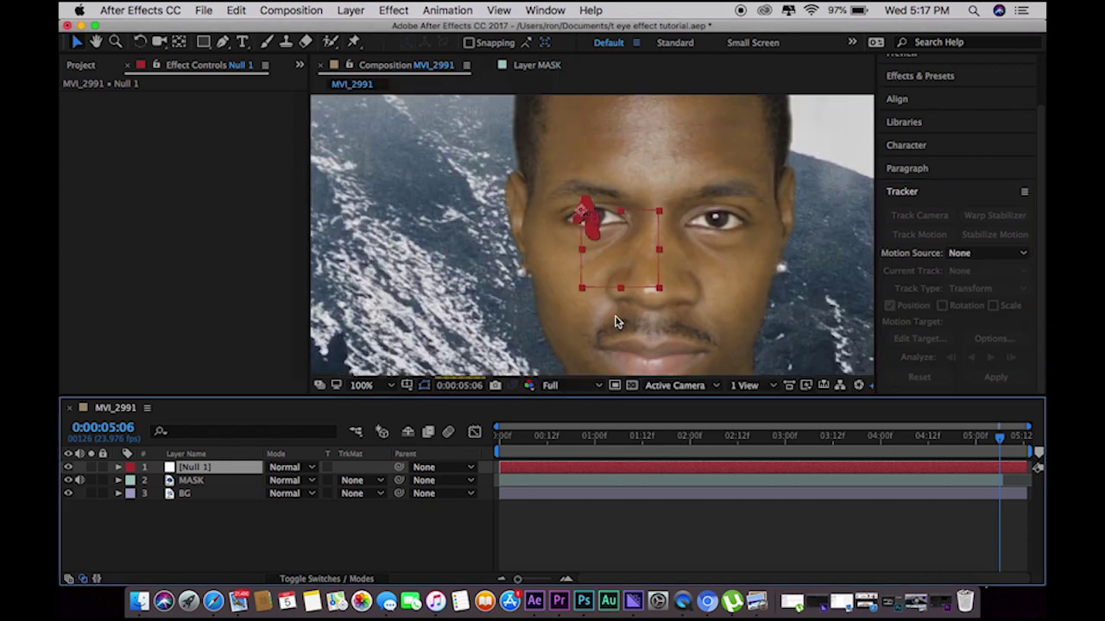
Rename the Null 1 layer to 'inner eye L'
right_click(219, 468)
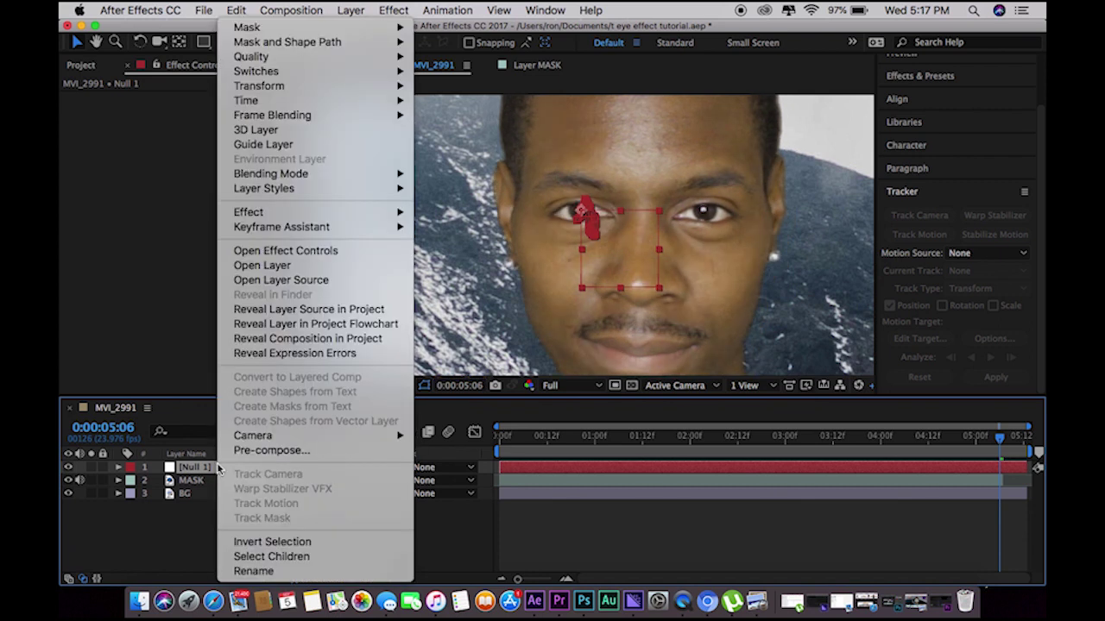
click(240, 571)
text(E)
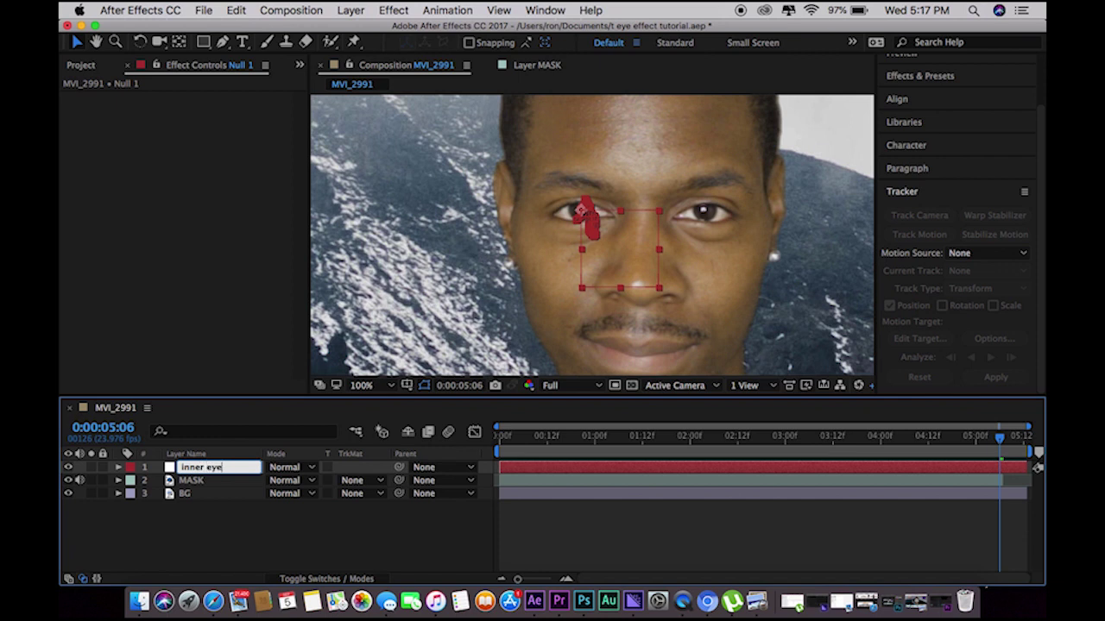
key(Return)
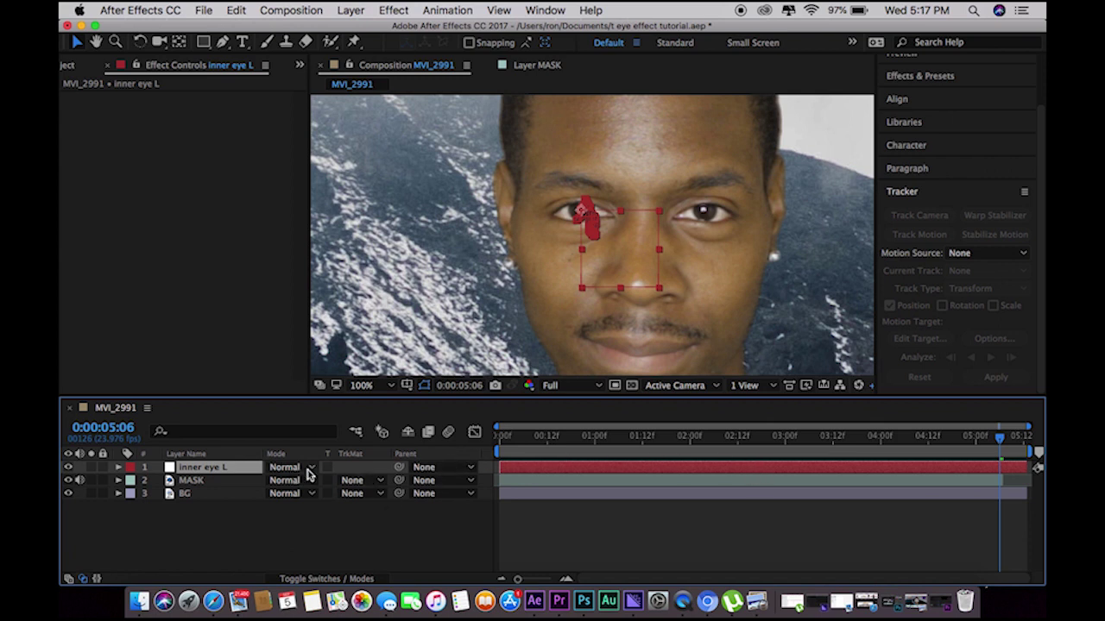
Add a new adjustment layer and set its blending mode to Add
click(350, 10)
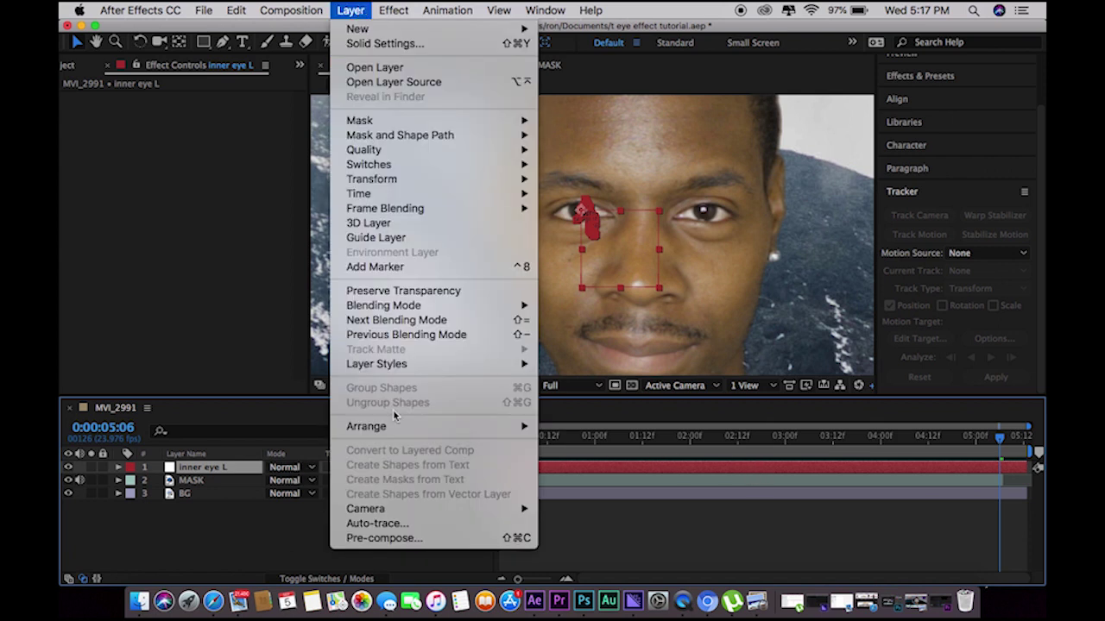
mouse_move(362, 29)
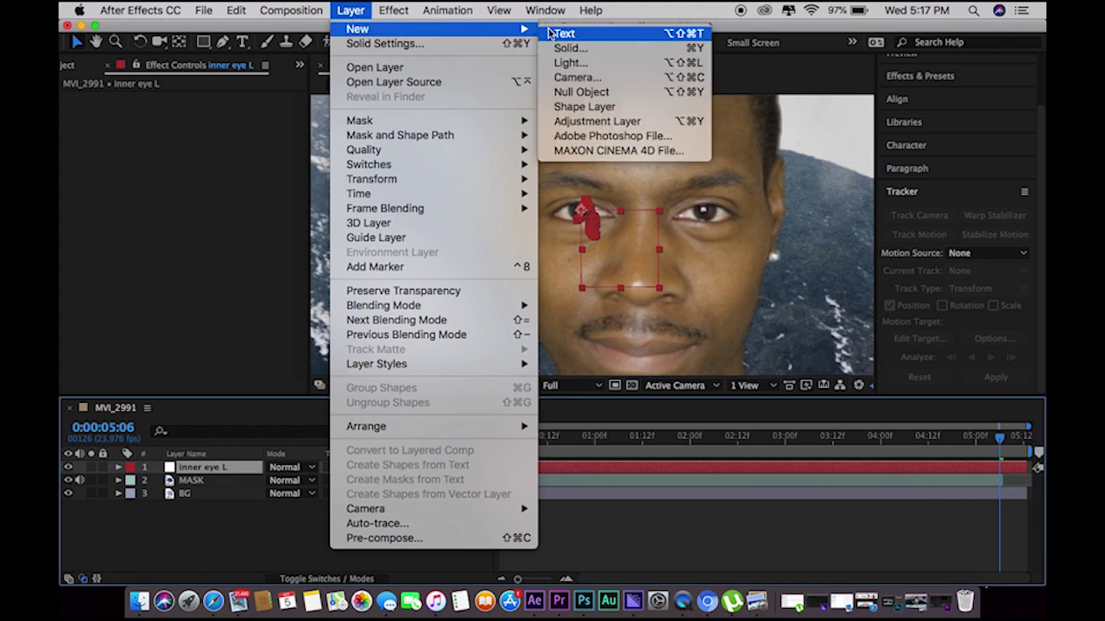
click(595, 122)
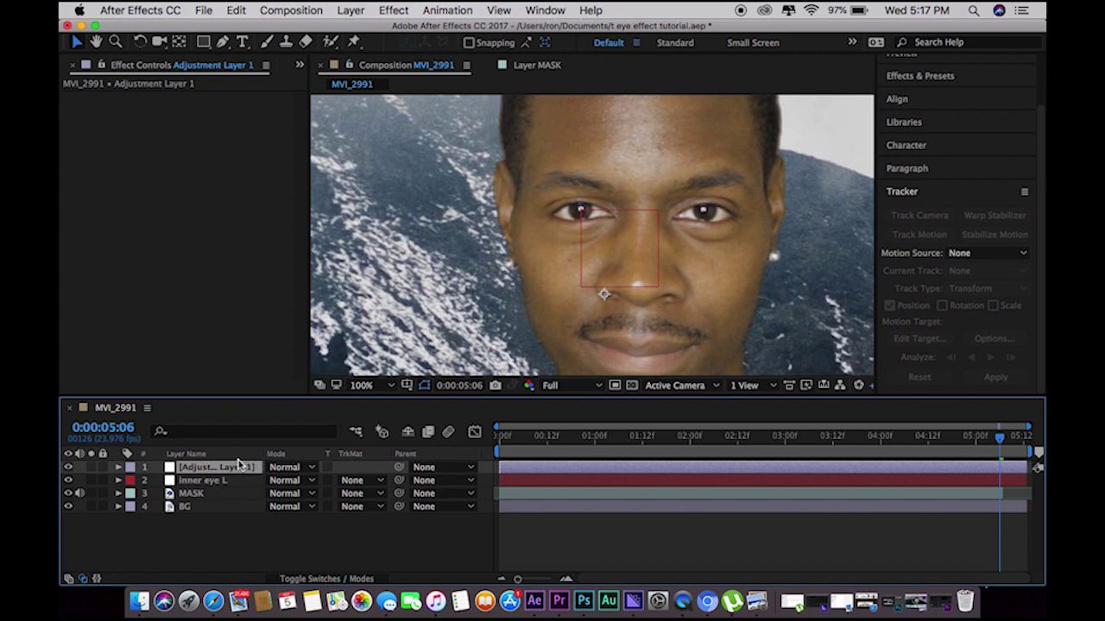
click(284, 468)
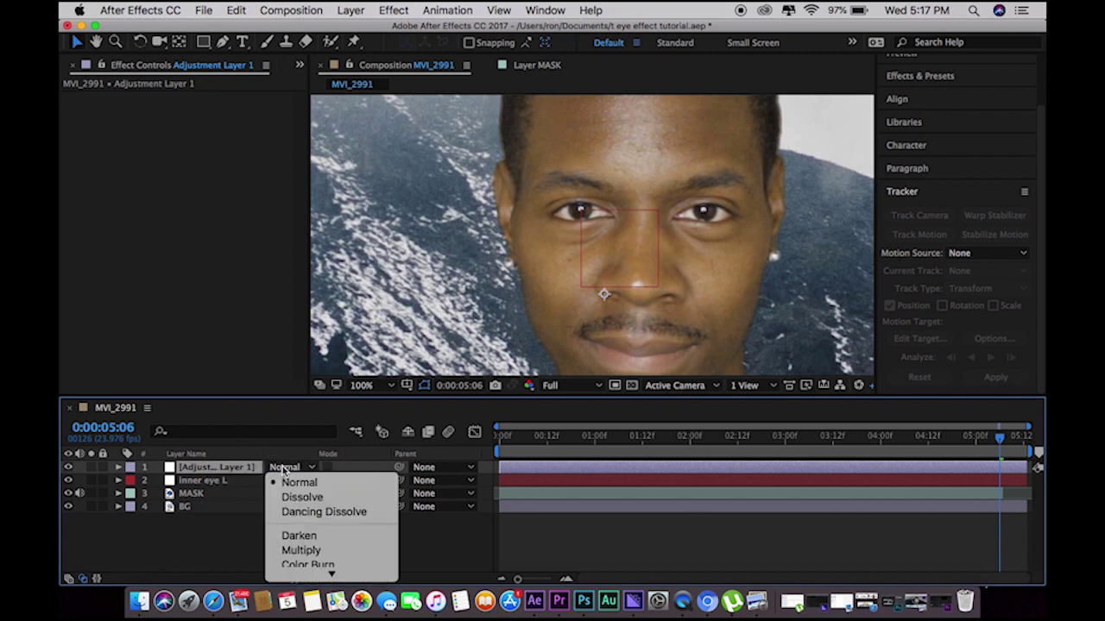
scroll(302, 531, down, 3)
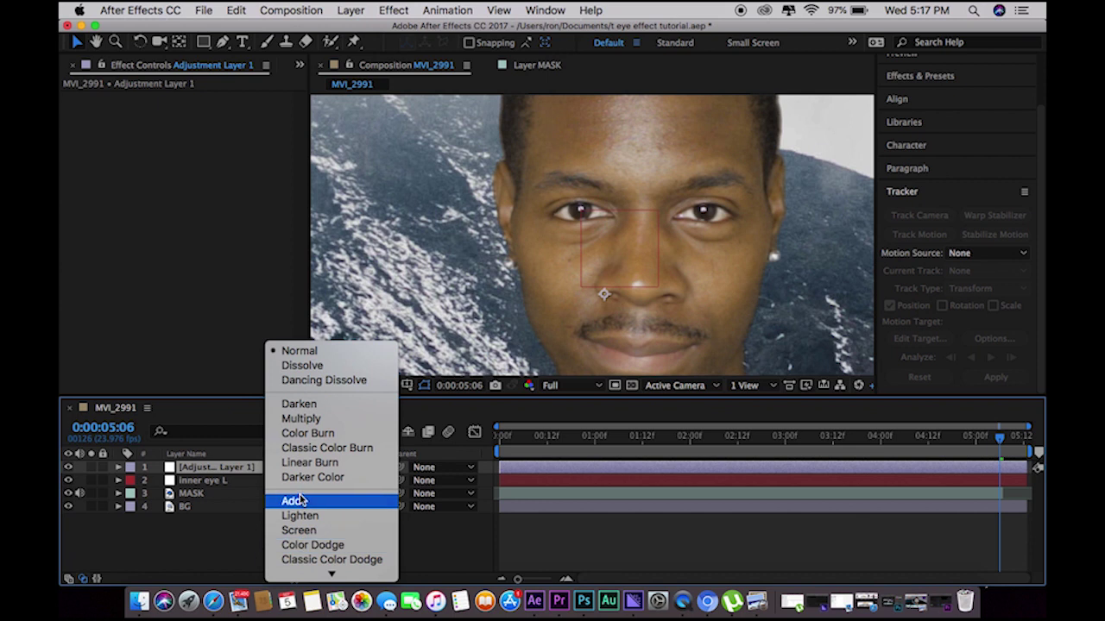
click(294, 500)
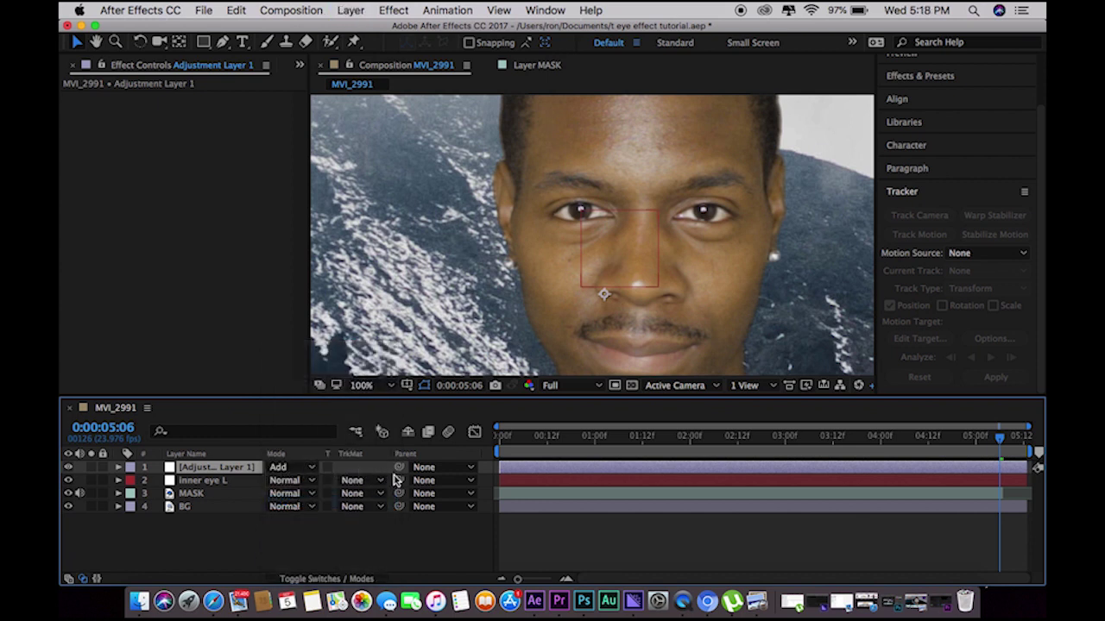
Parent the adjustment layer to inner eye L and zoom in on the eye
drag(399, 467, 207, 481)
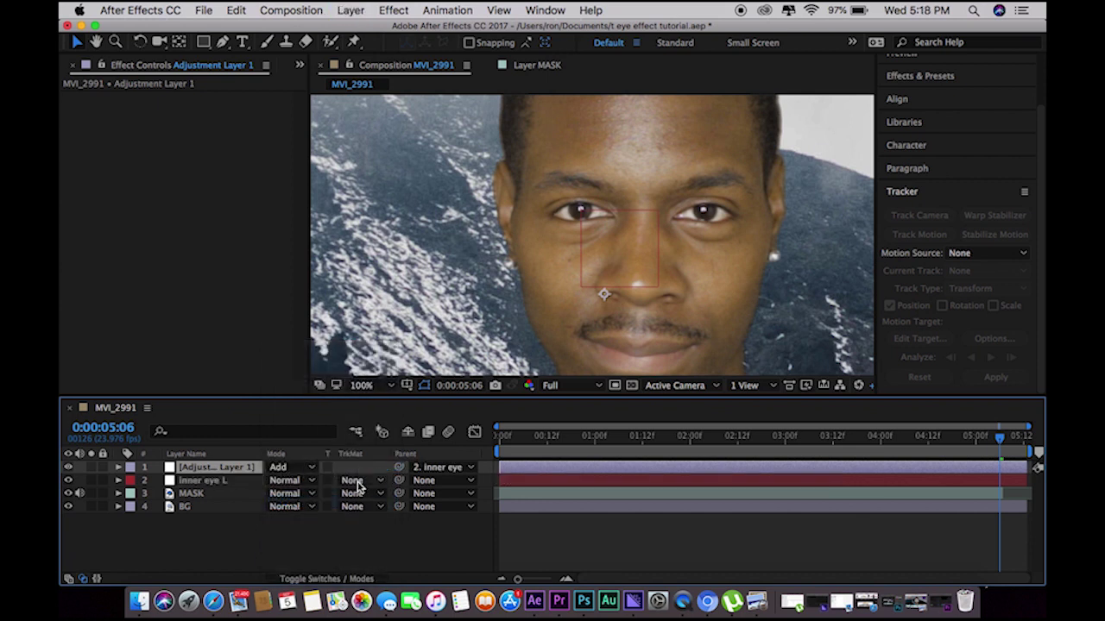
key(z)
click(575, 213)
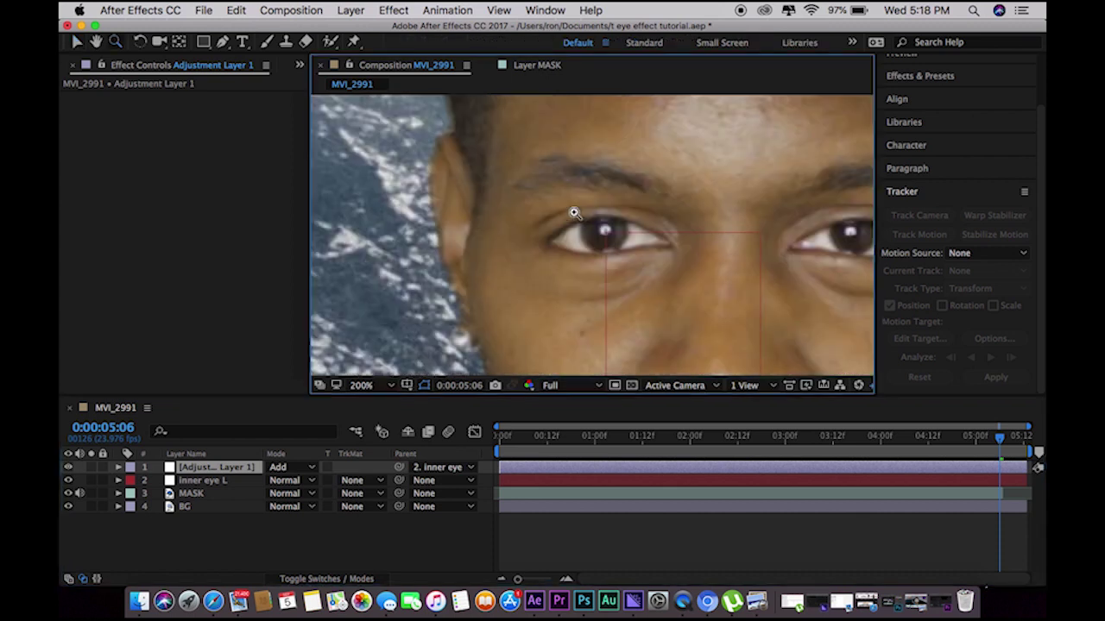
click(575, 213)
Draw a closed Pen-tool Mask 1 around the iris of the left eye
key(g)
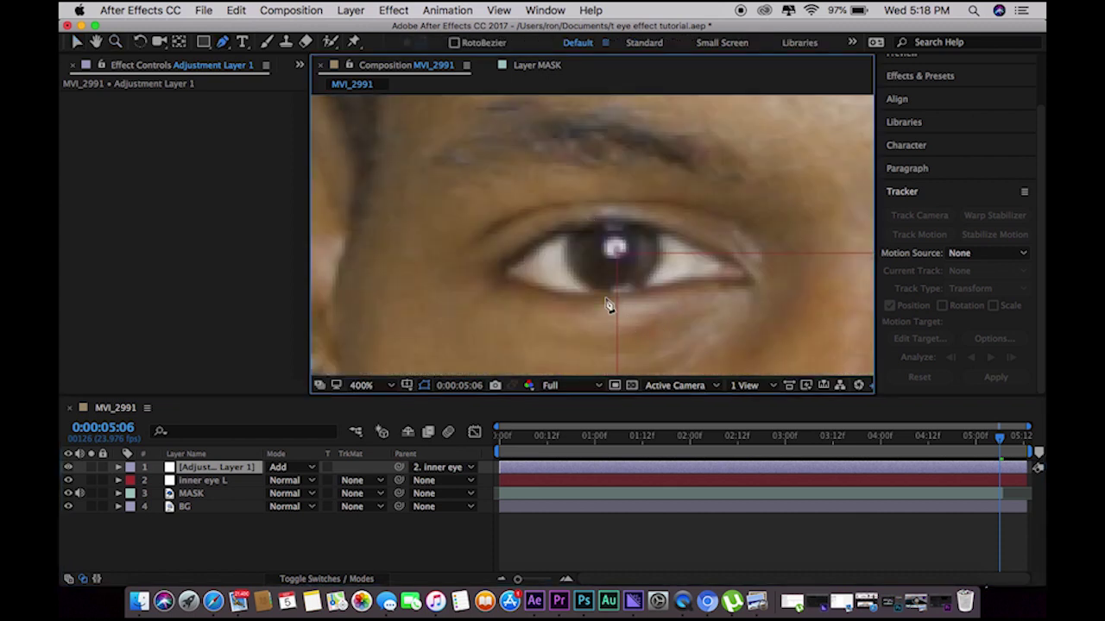
click(567, 233)
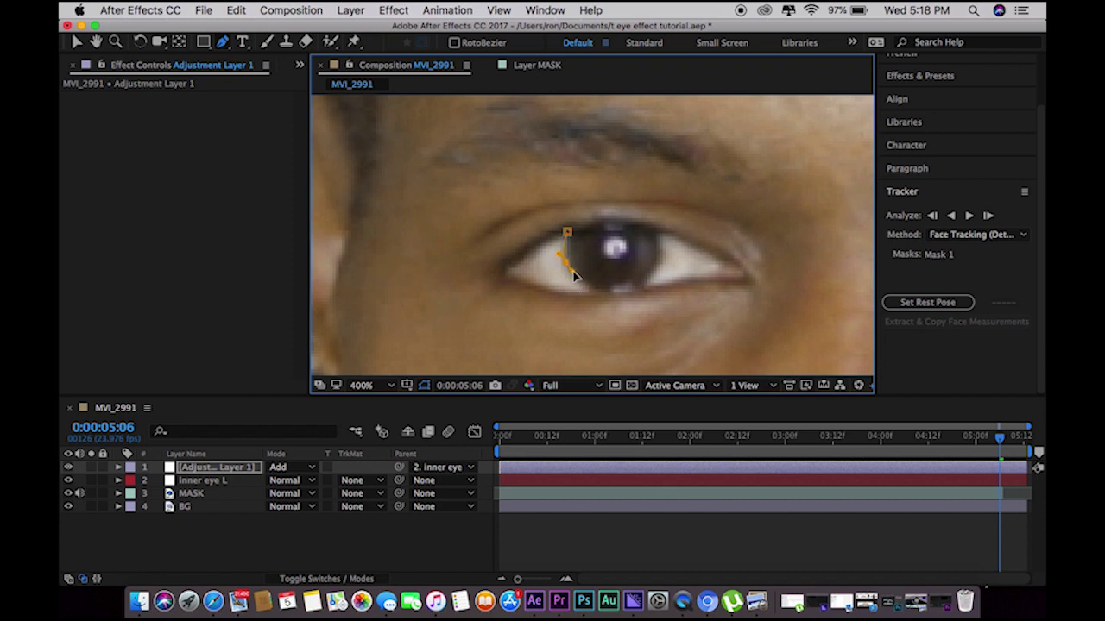
drag(601, 299, 606, 299)
click(661, 258)
click(602, 220)
click(567, 231)
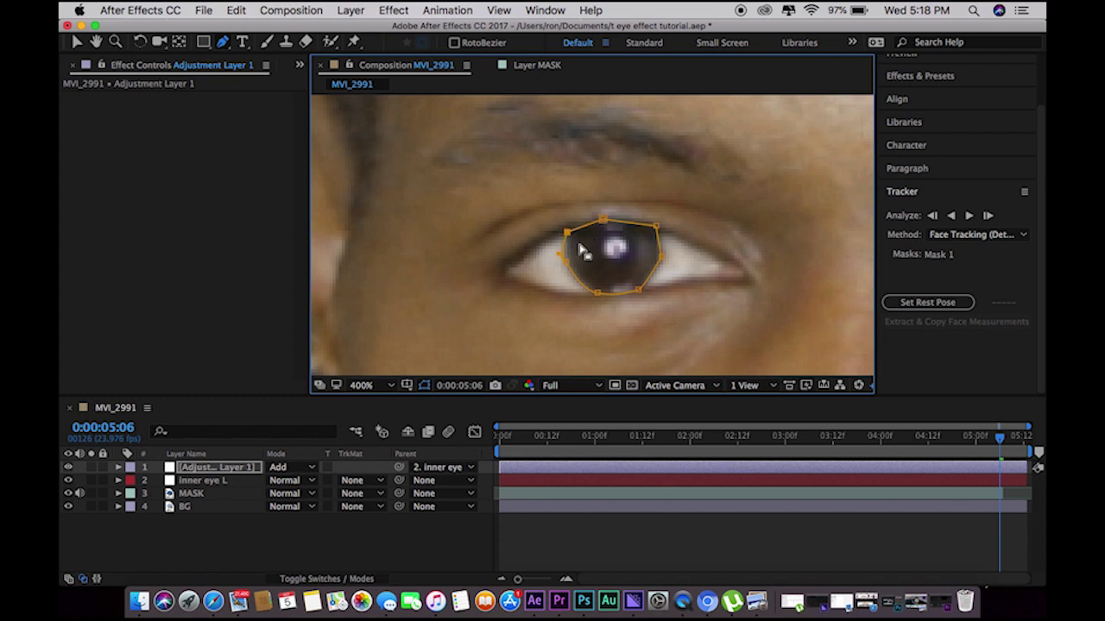
key(v)
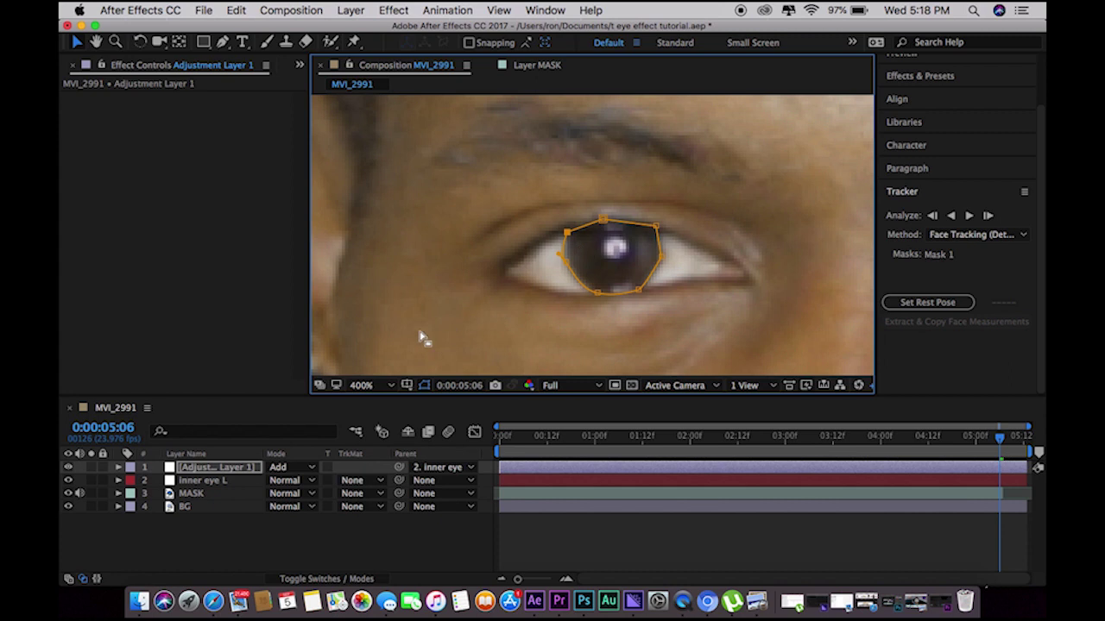
Apply Exposure to the adjustment layer with Exposure 7.19 and Gamma Correction 4.11
click(393, 10)
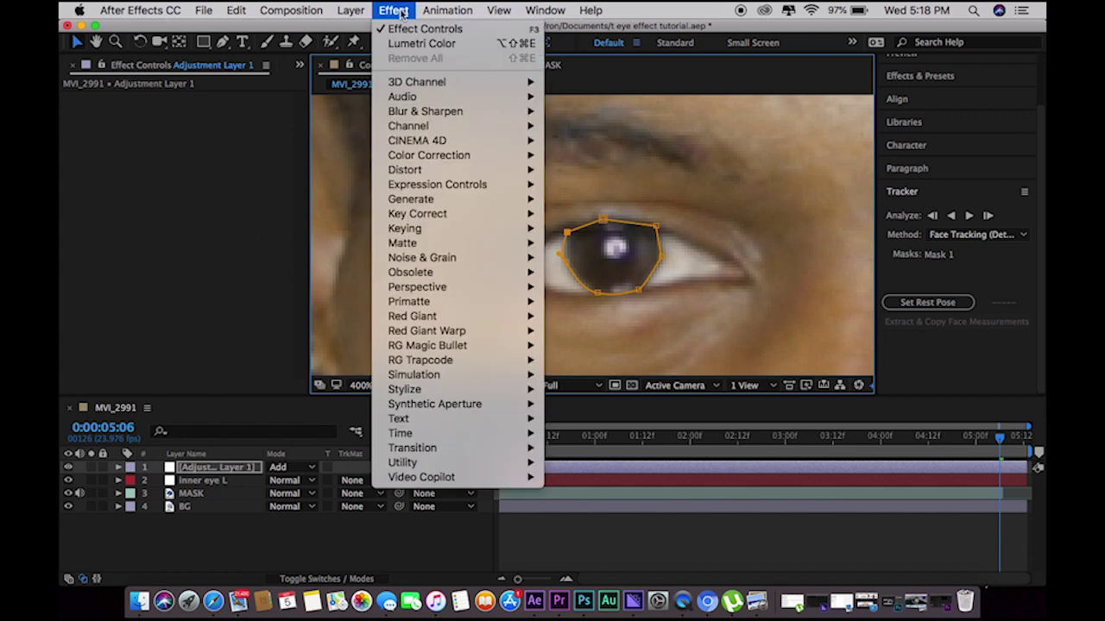
mouse_move(430, 157)
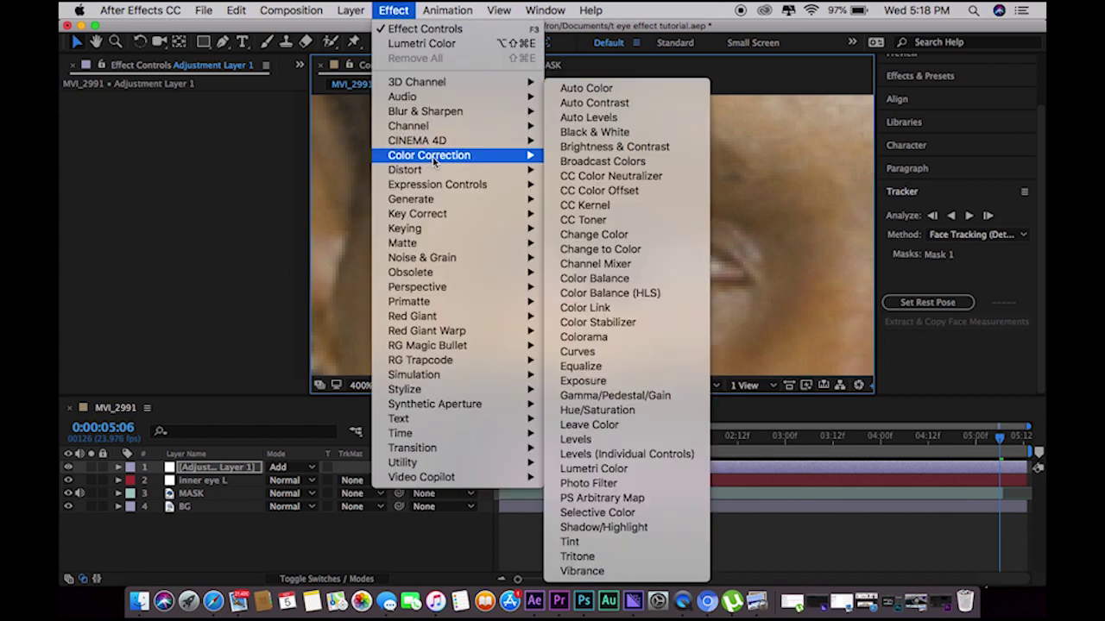
click(590, 381)
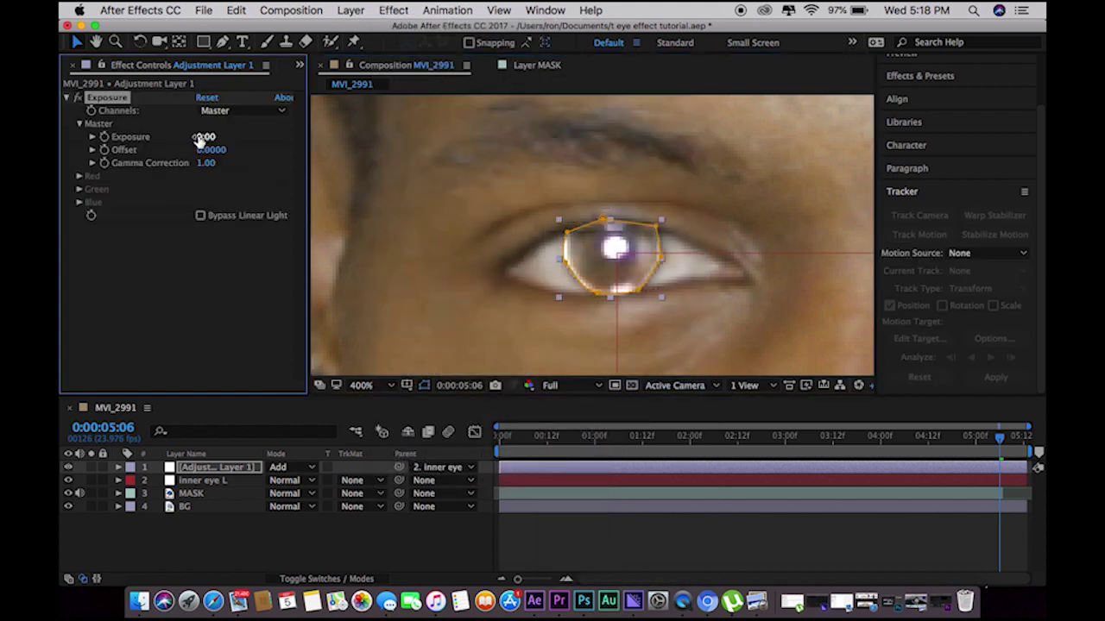
click(201, 138)
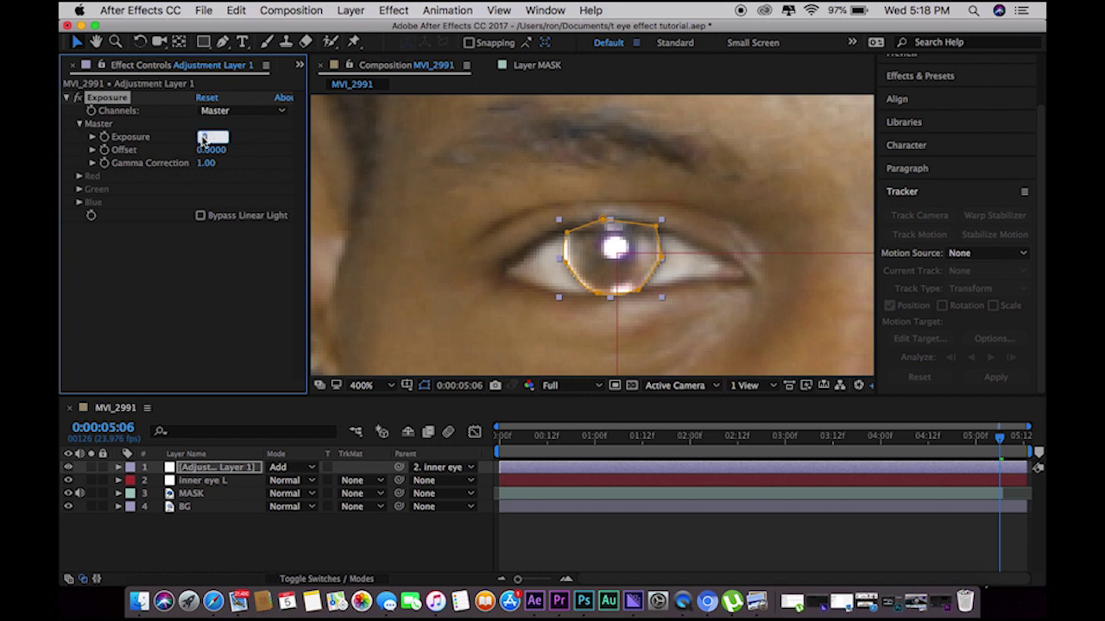
text(7.19)
key(Return)
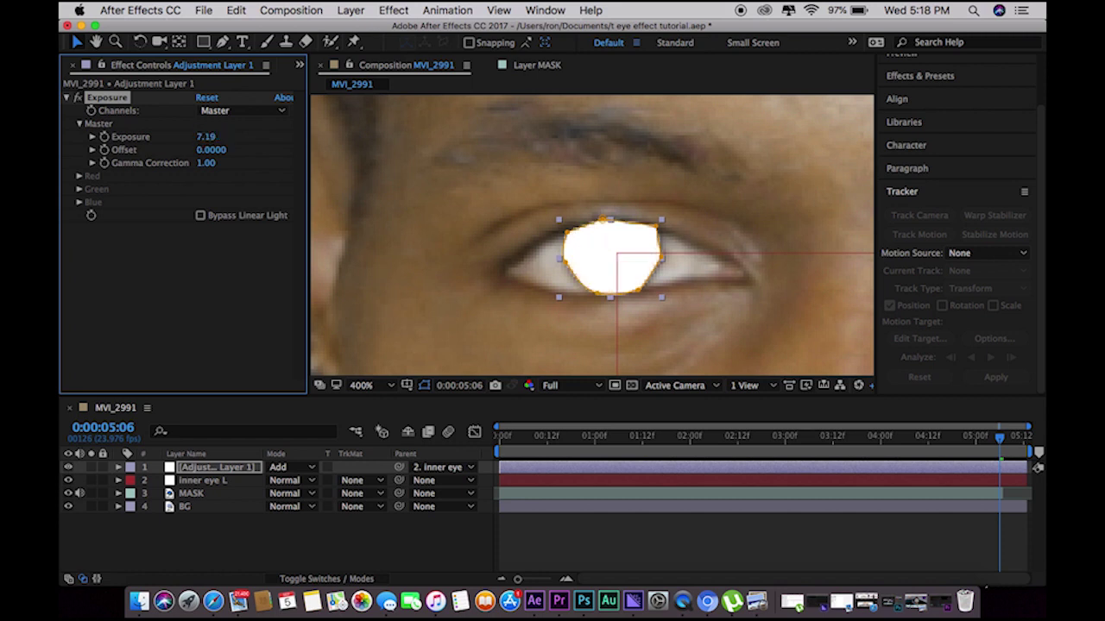
click(205, 165)
key(Return)
Set Mask 1 Feather to 6.0 pixels and Mask Expansion to -3.0 pixels
click(219, 469)
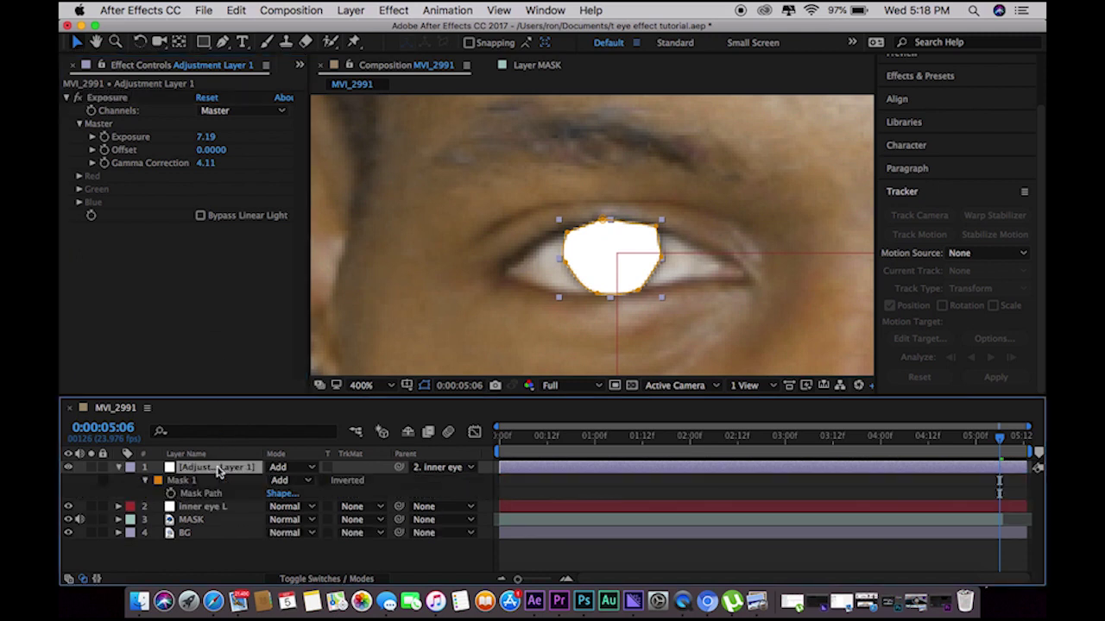
click(145, 483)
click(145, 483)
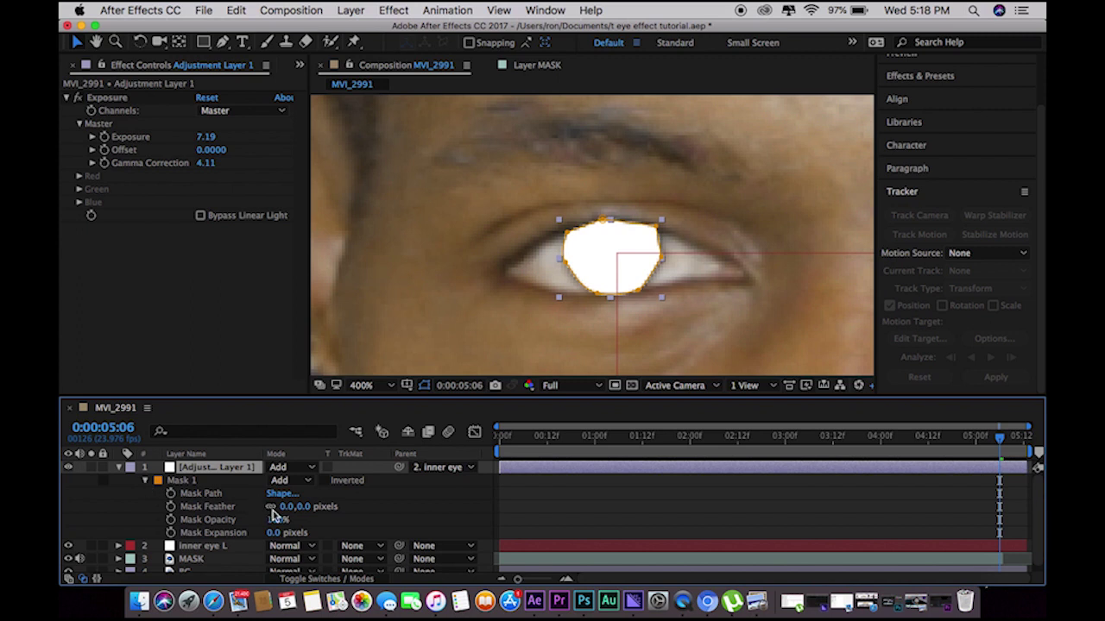
click(306, 508)
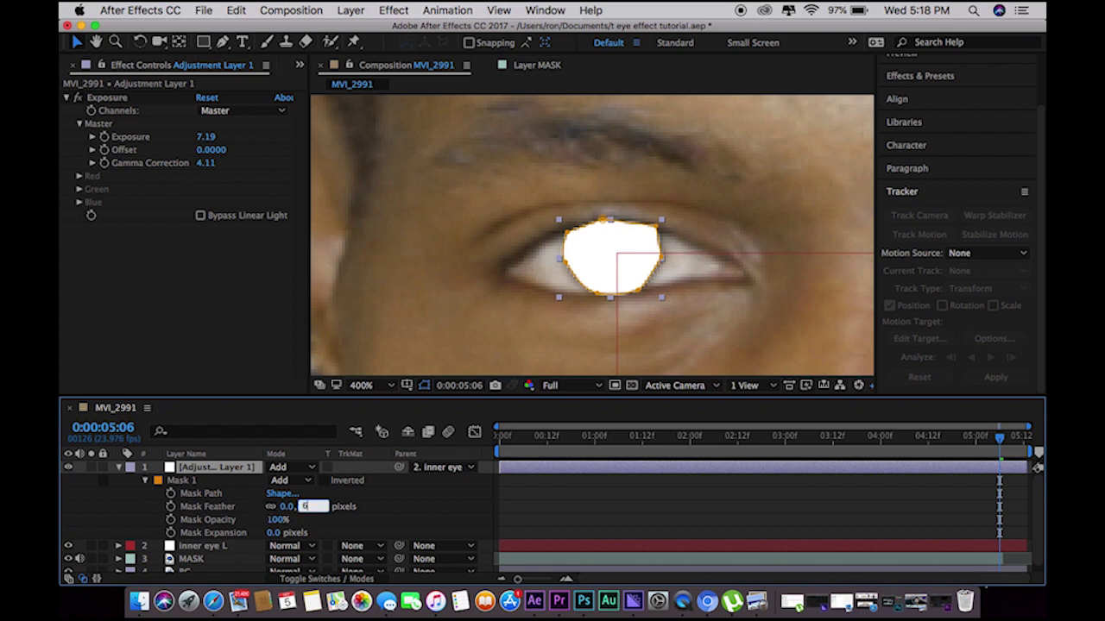
text(6)
key(Return)
click(273, 533)
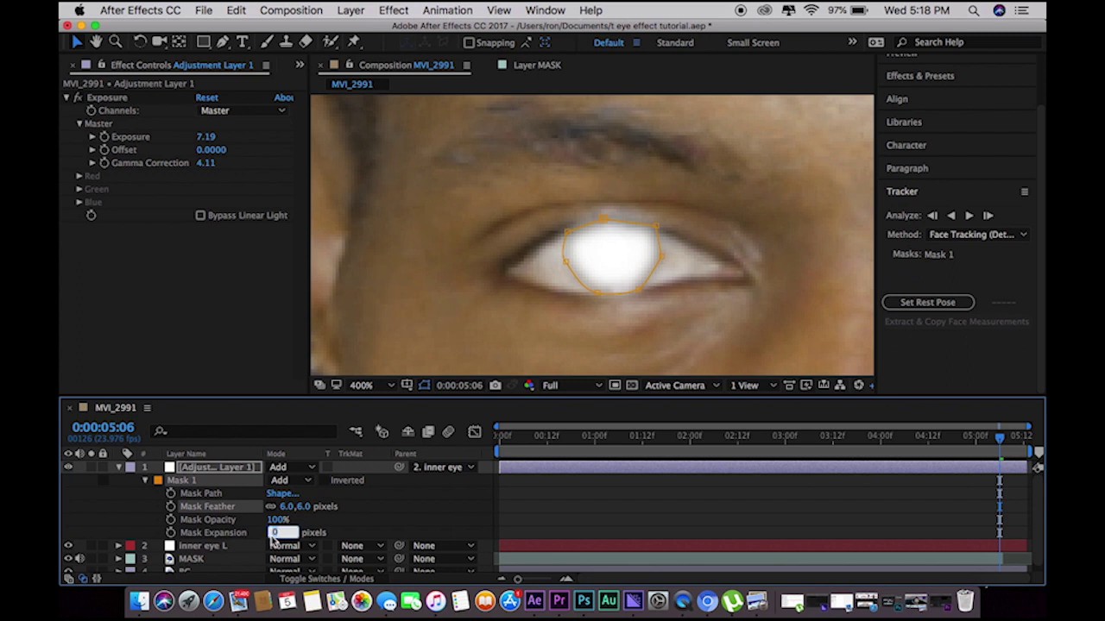
text(-3)
key(Return)
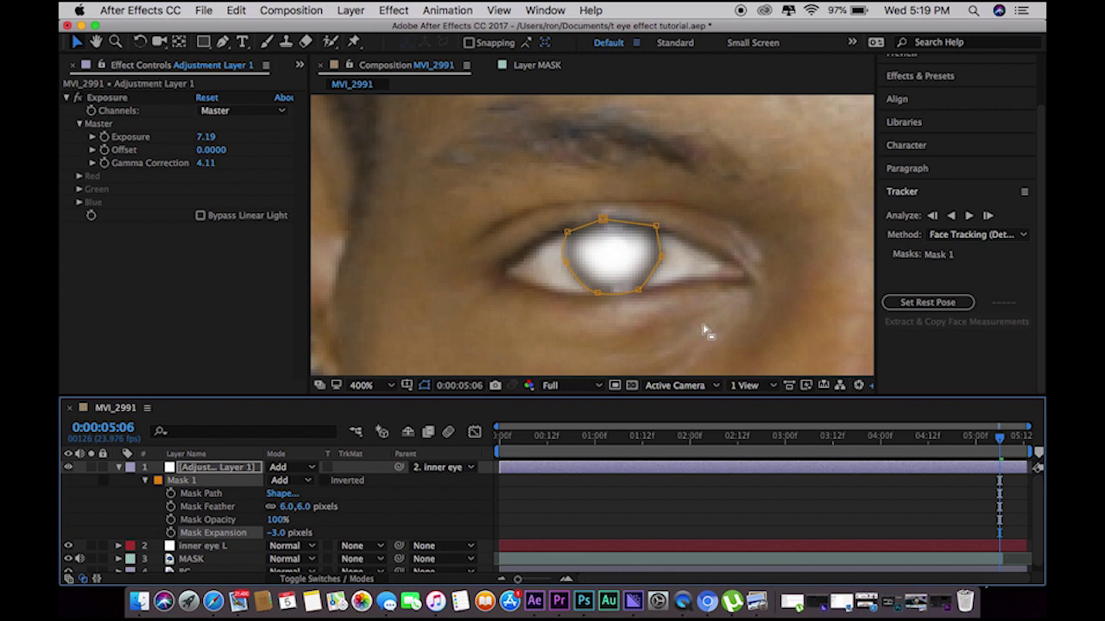
Zoom out to 100% and center the face in the viewer
drag(748, 321, 596, 219)
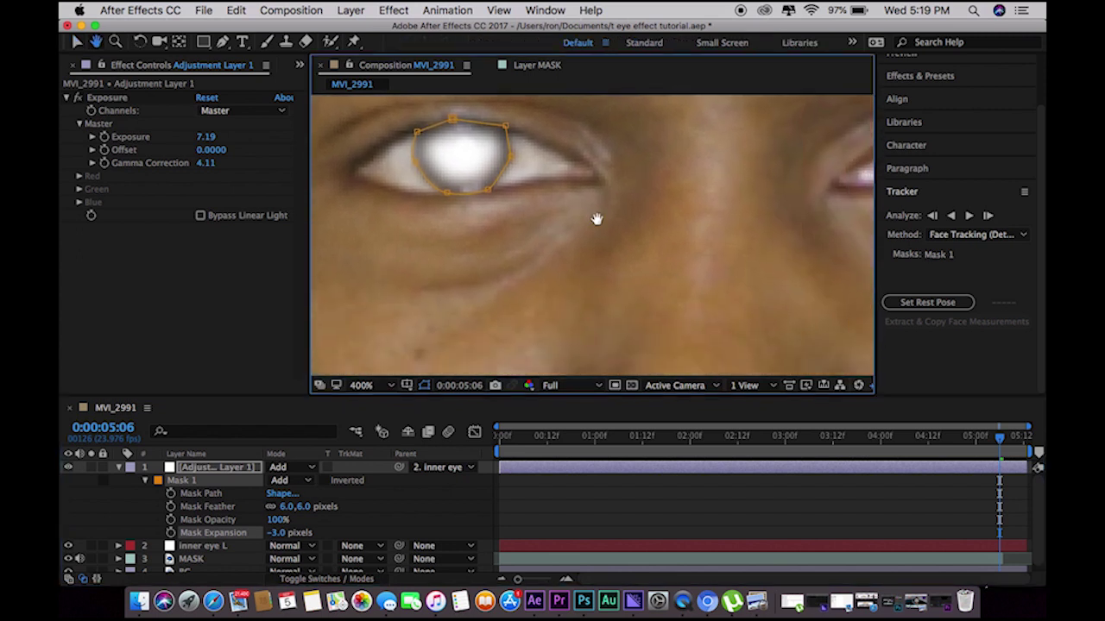
key(/)
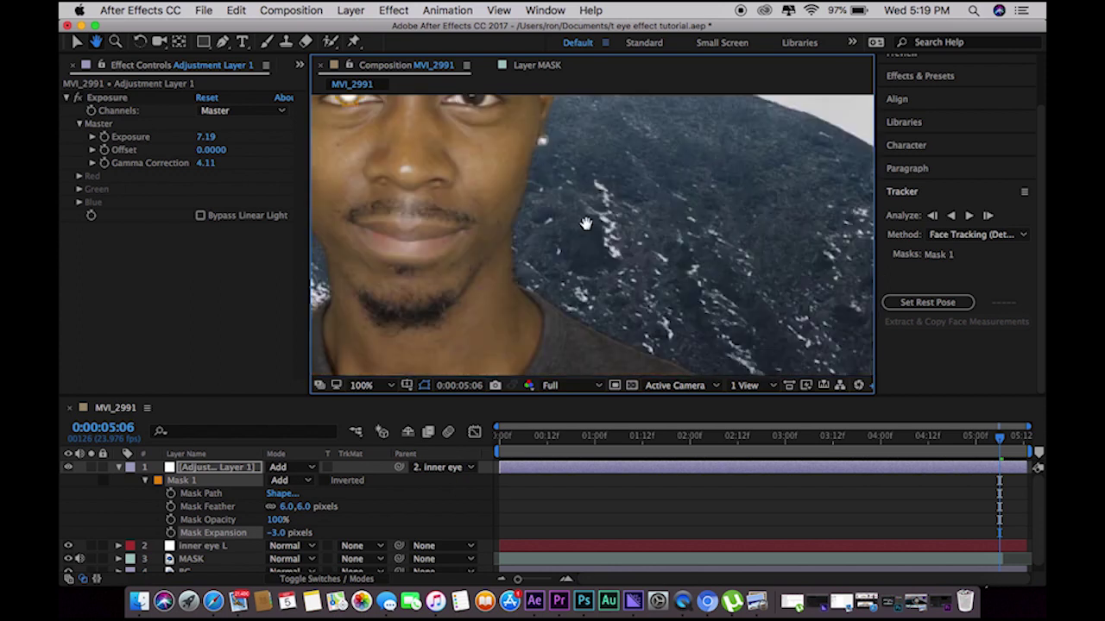
drag(510, 210, 649, 313)
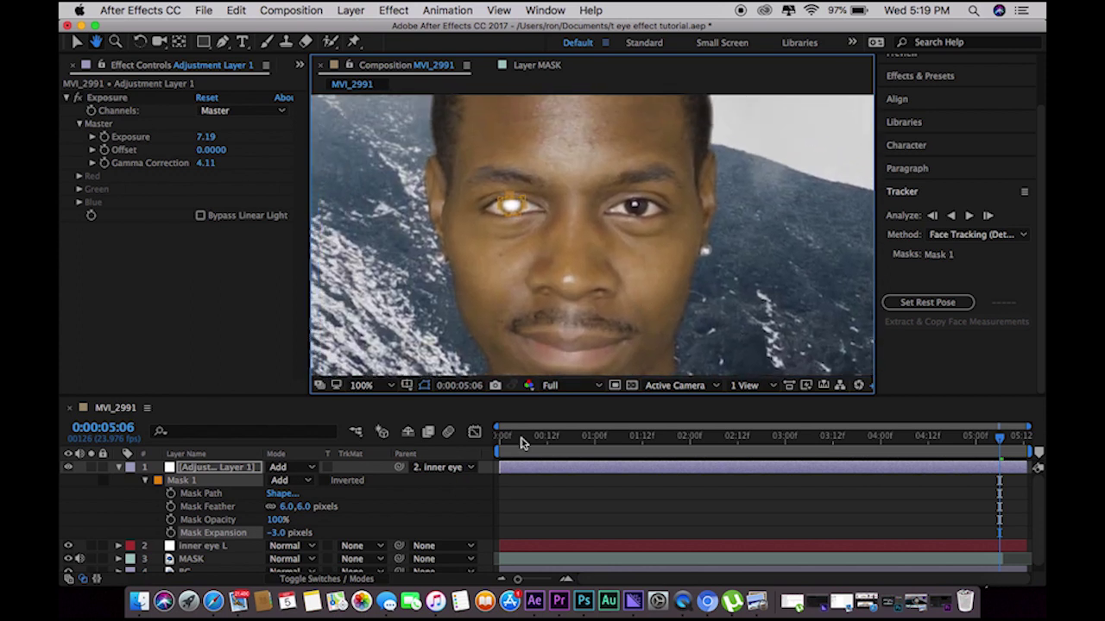
Move the adjustment layer's anchor point onto the glowing eye with the Pan Behind tool
key(v)
click(224, 468)
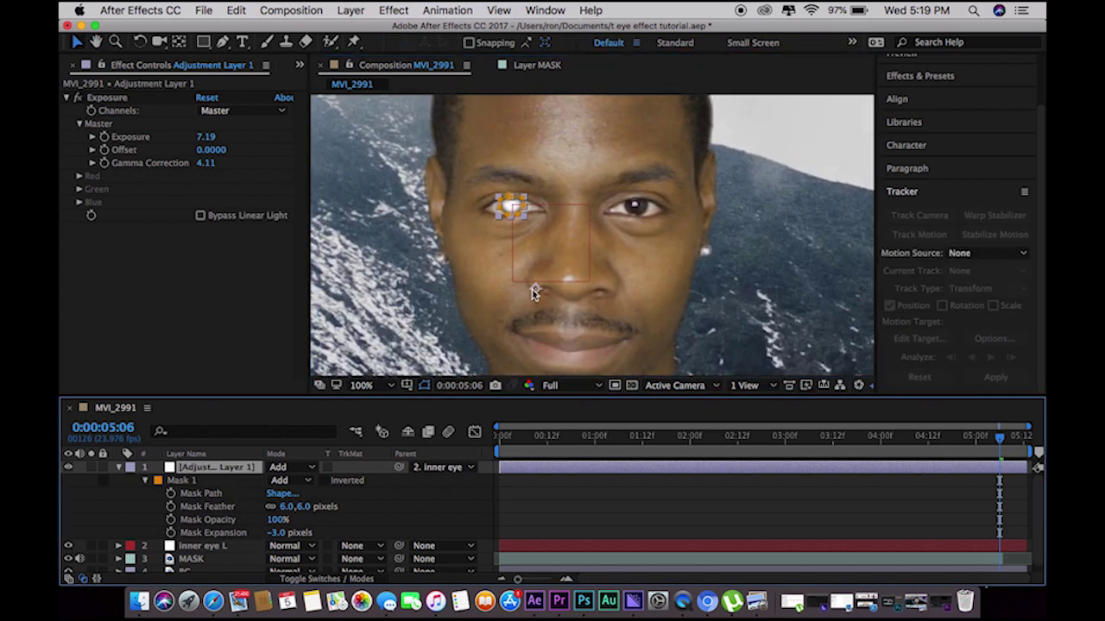
click(179, 41)
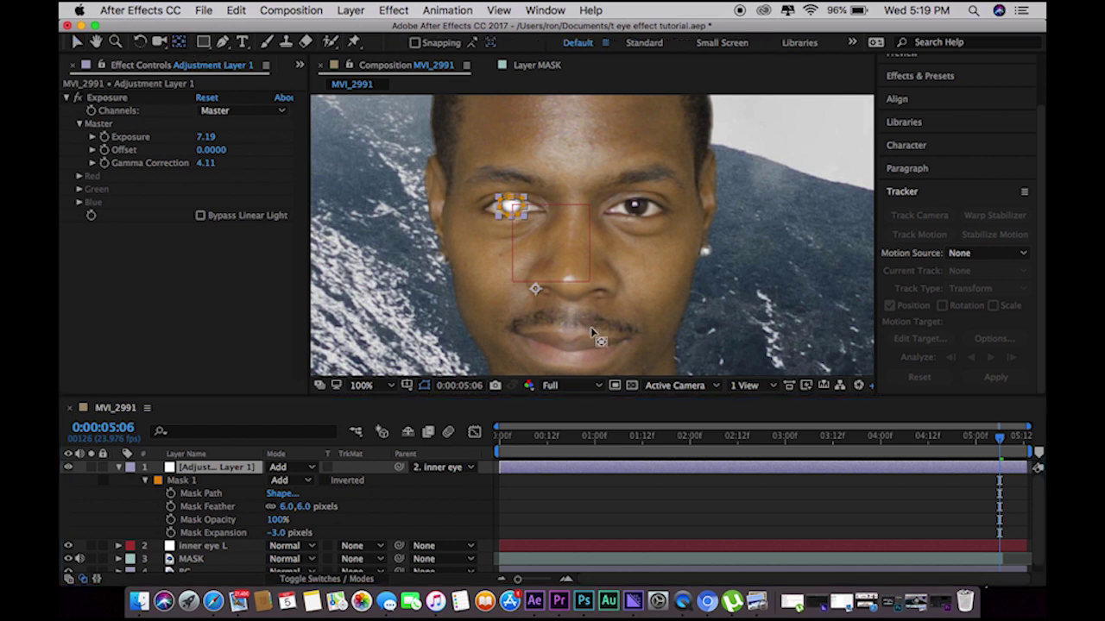
drag(534, 289, 513, 211)
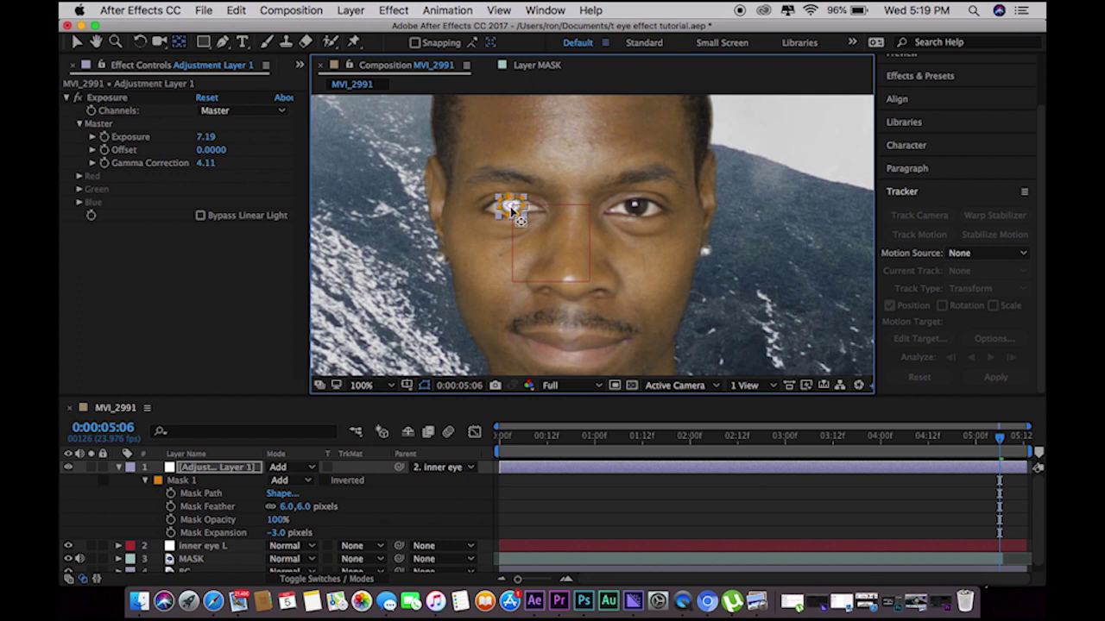
Fit the frame in the viewer, return to the clip start and step through a few frames
click(388, 385)
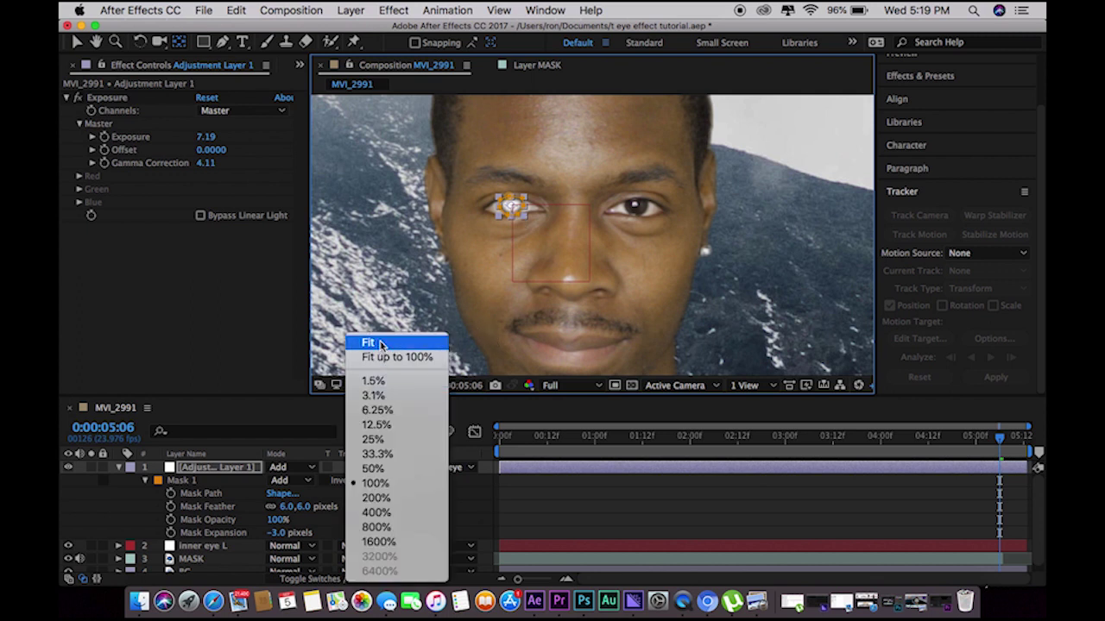
click(378, 345)
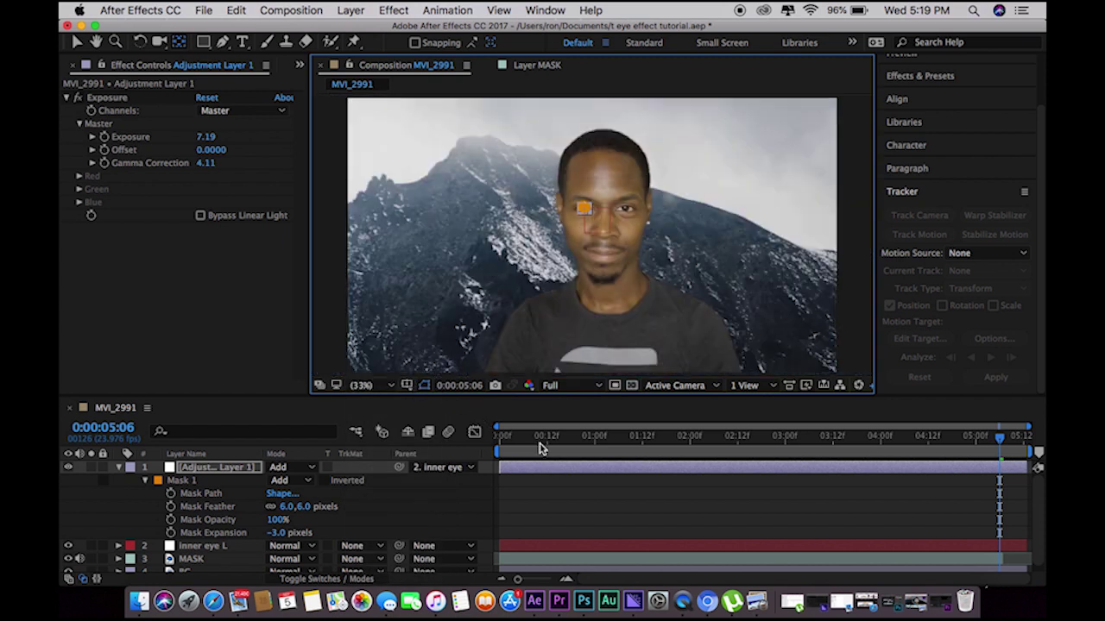
click(519, 442)
drag(511, 447, 488, 449)
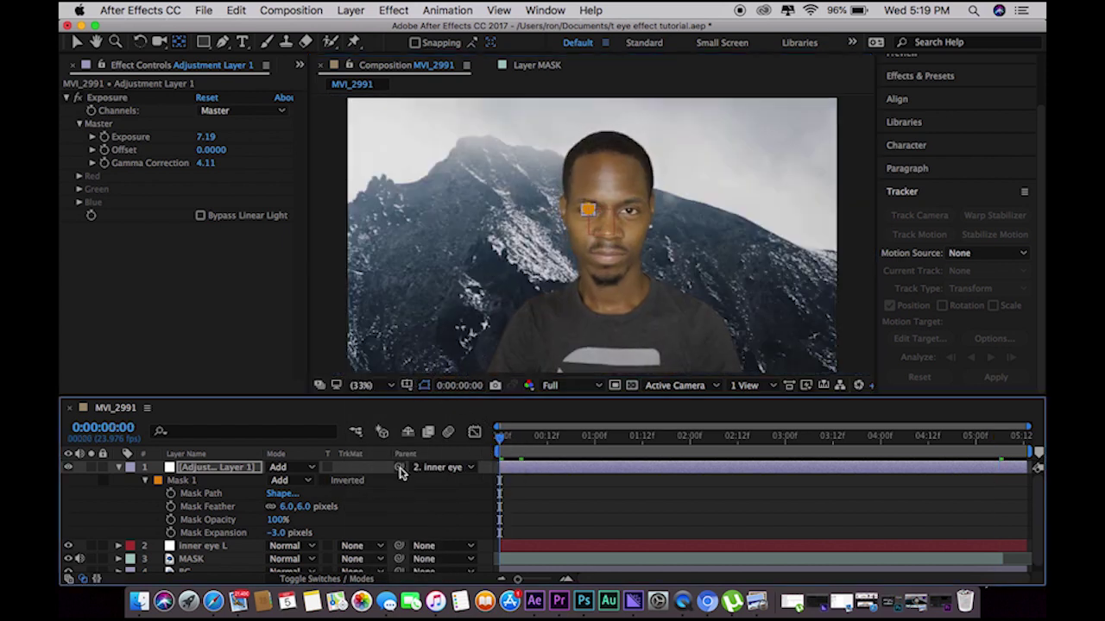
click(536, 466)
key(Page_Down)
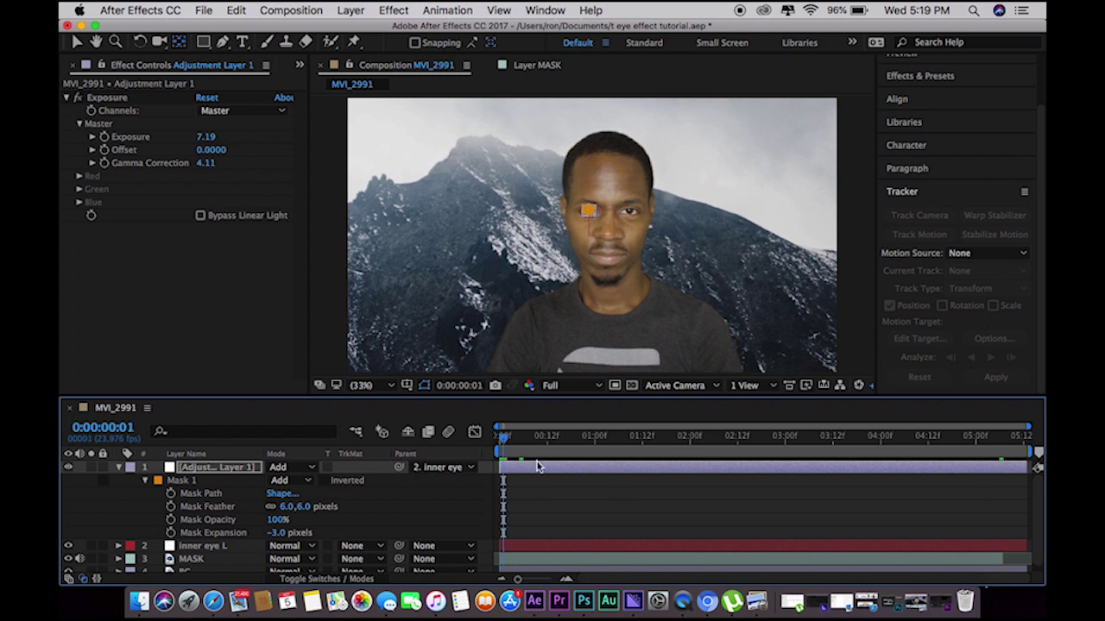
key(Page_Down)
key(Page_Down)
key(Page_Down)
key(Page_Down)
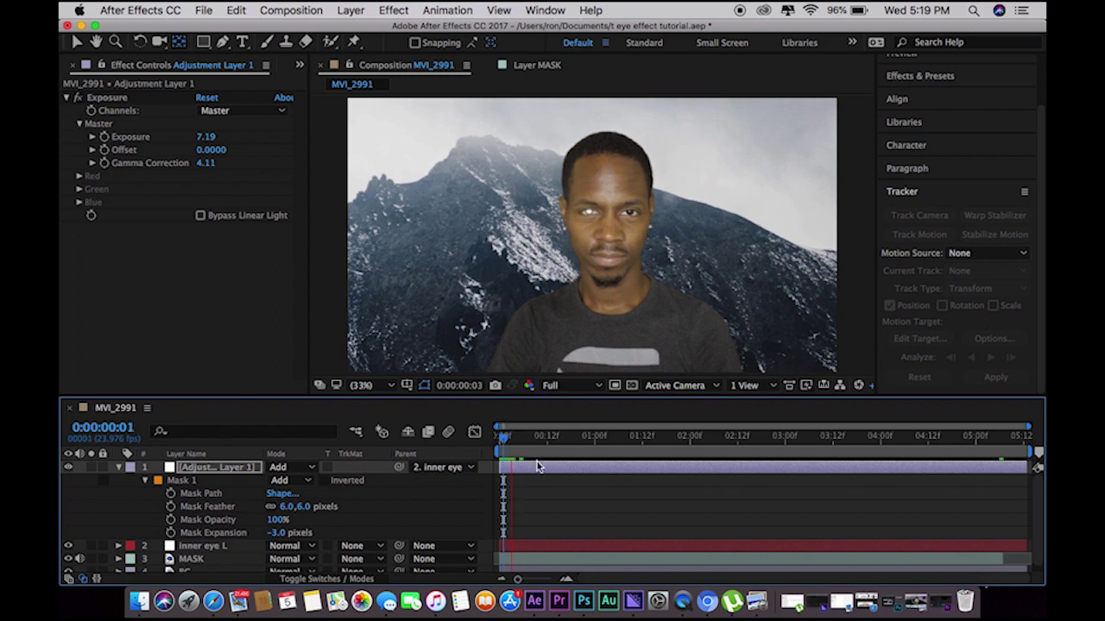
Preview the clip from the start at Half resolution to check the glowing eye
click(552, 385)
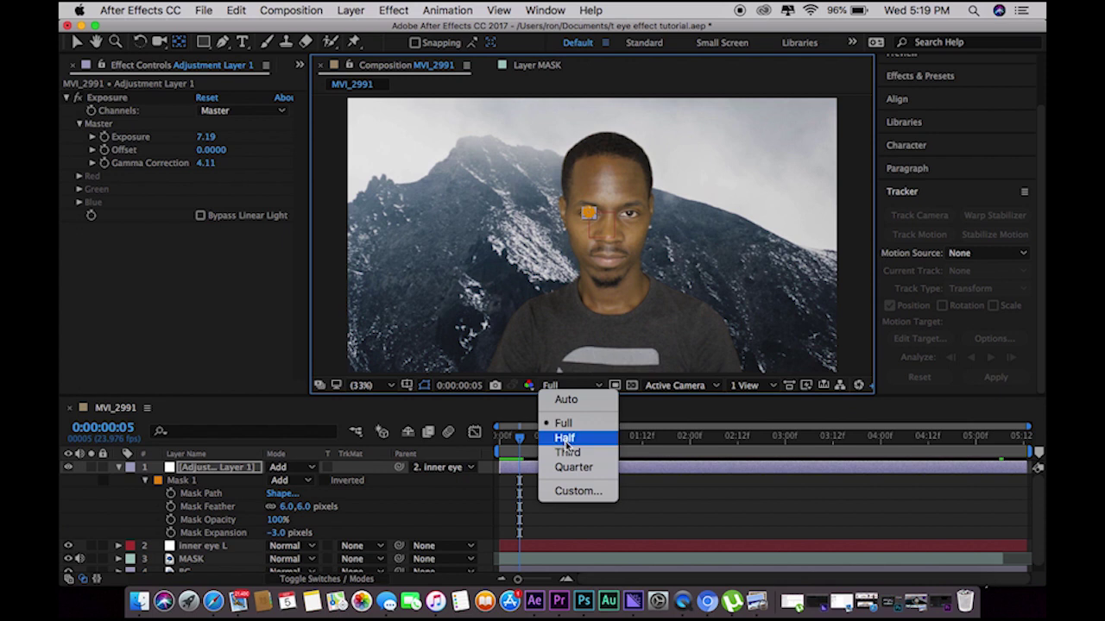
click(566, 440)
key(Home)
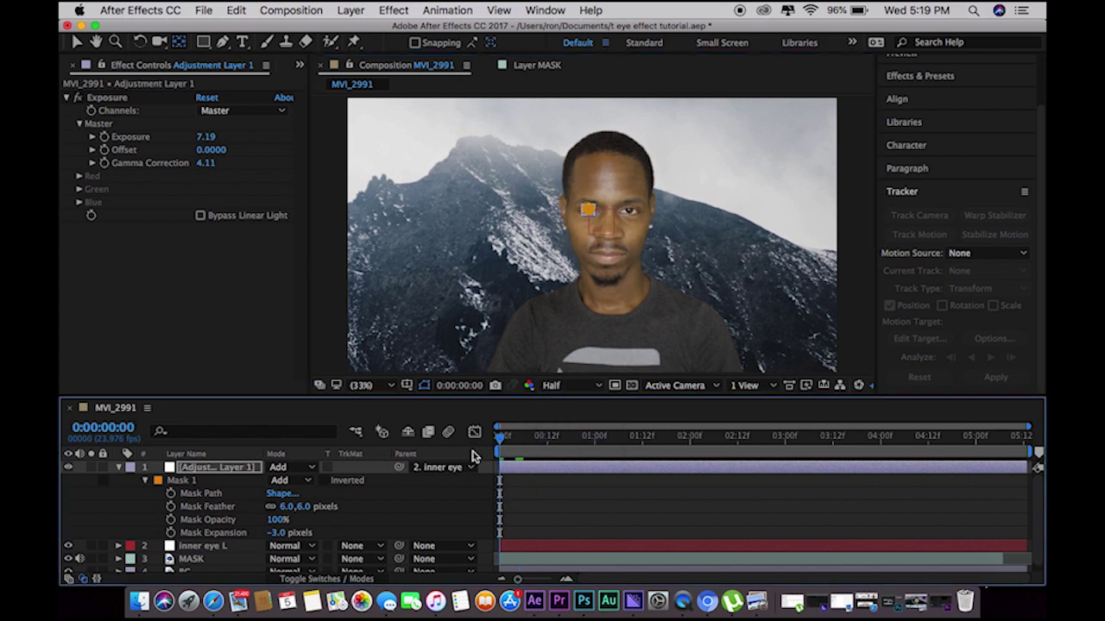
key(space)
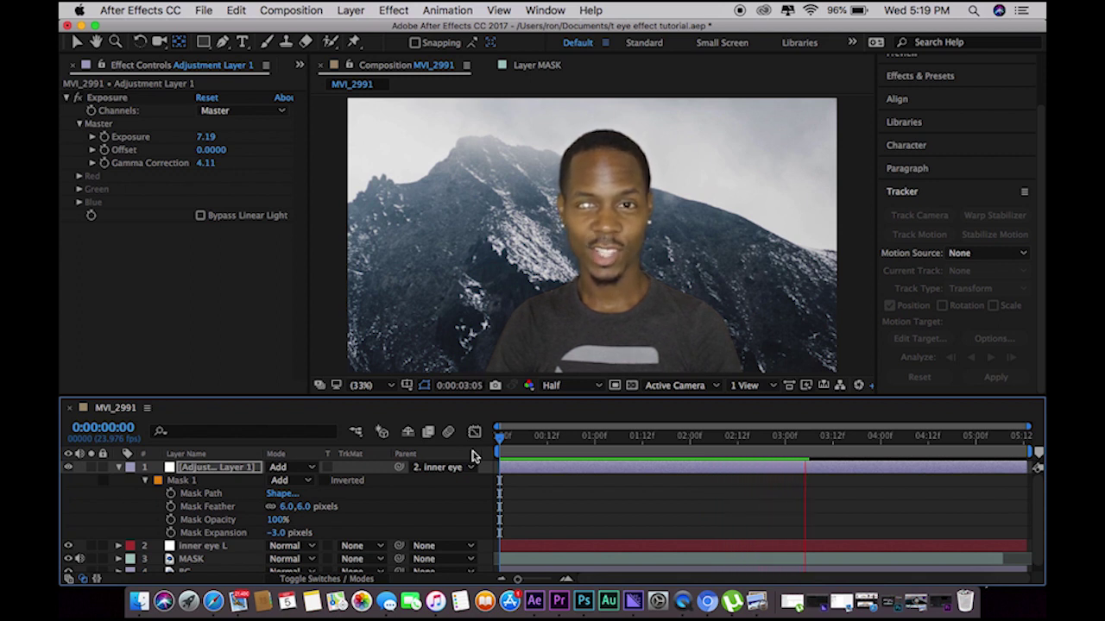
key(space)
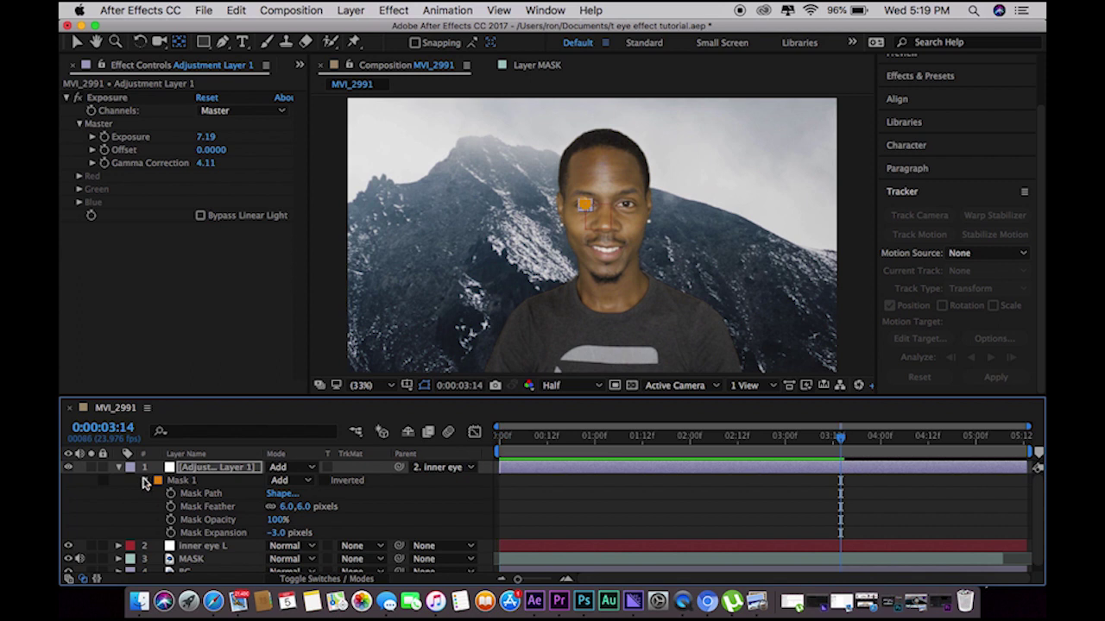
click(125, 473)
Track the right-hand eye on the MASK layer and apply the data to a new null
click(118, 470)
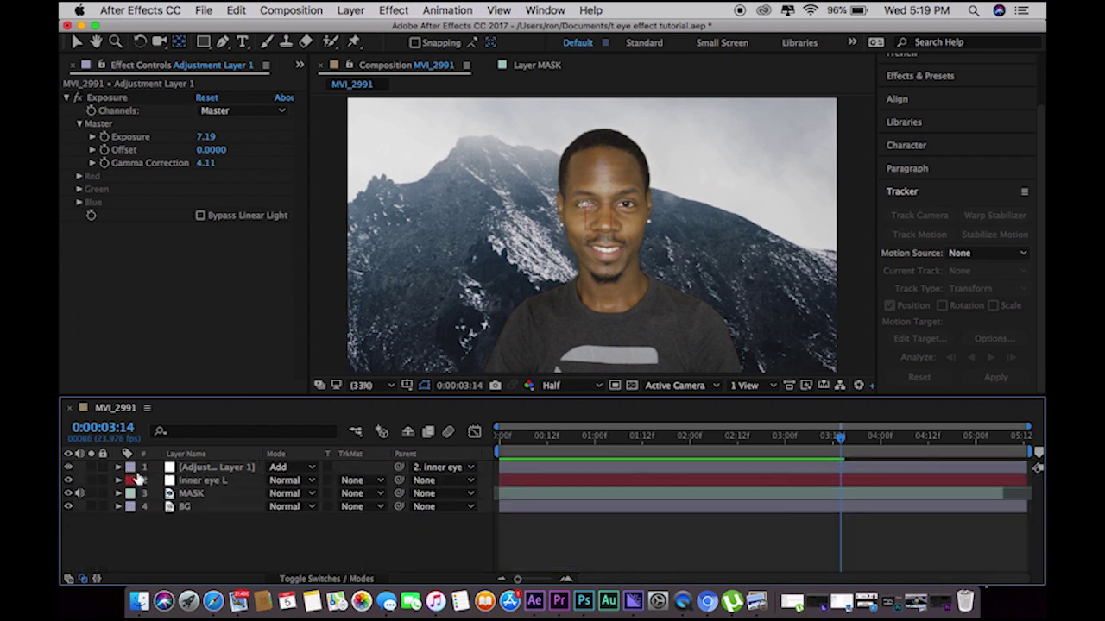
click(208, 495)
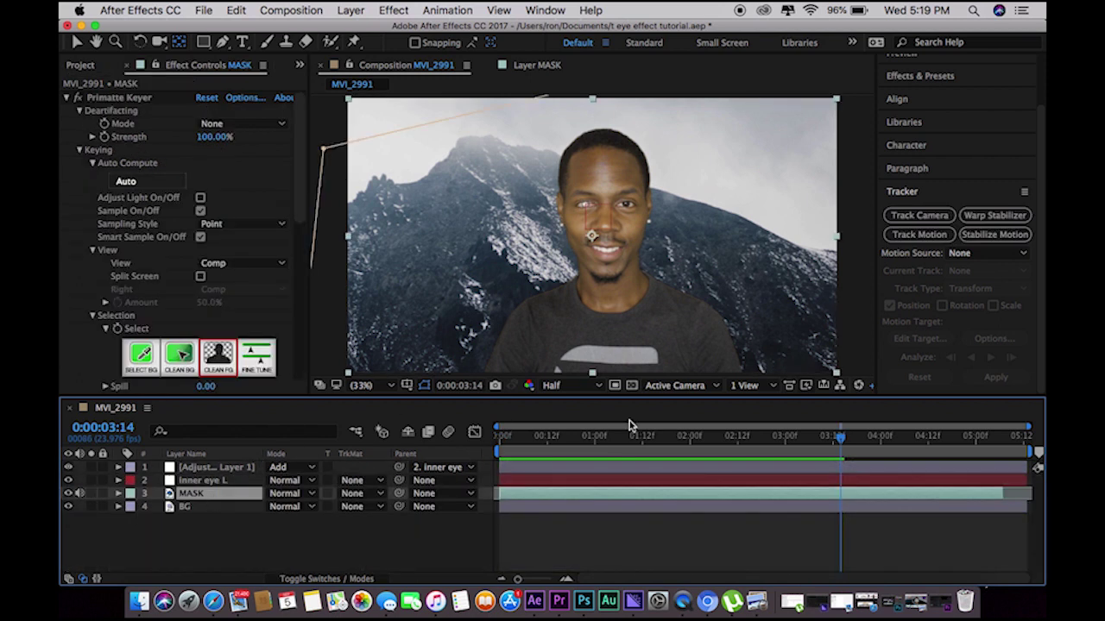
click(920, 234)
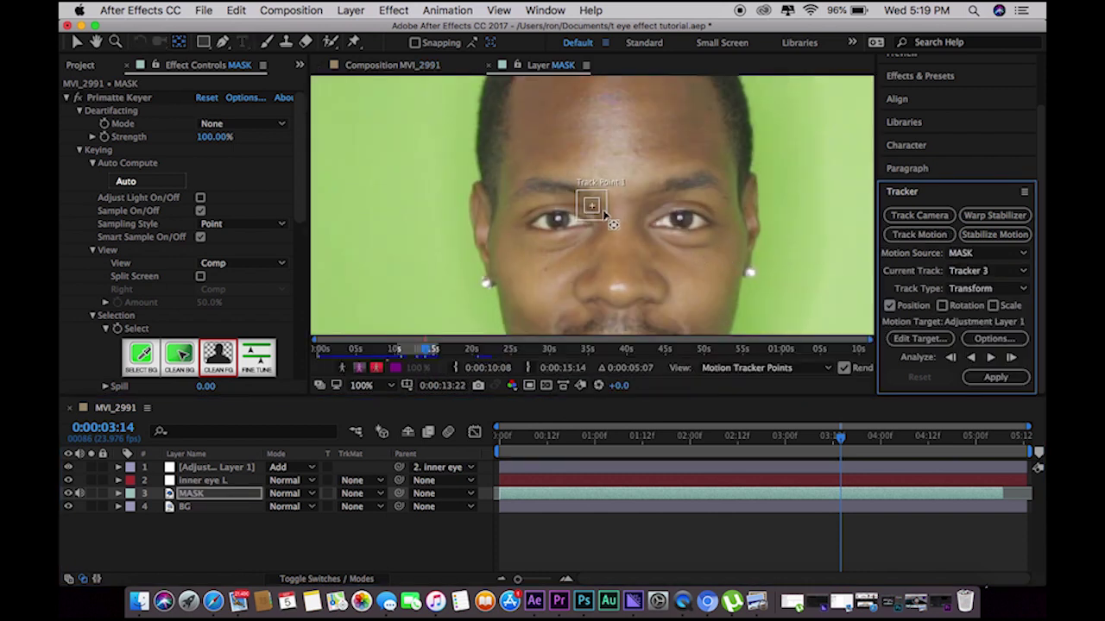
click(607, 216)
drag(606, 216, 697, 228)
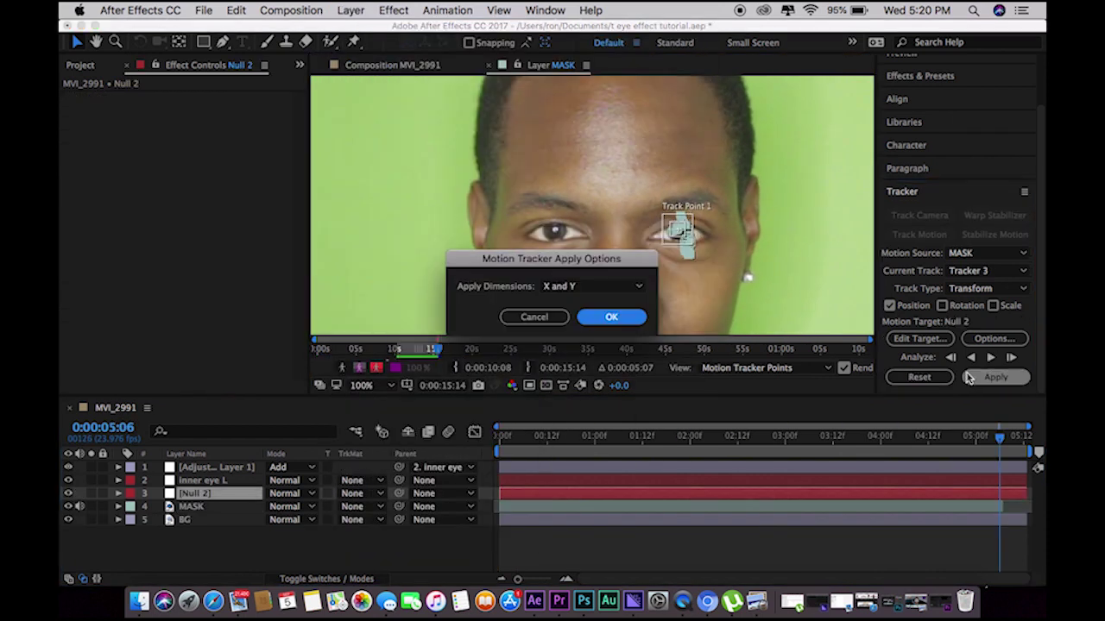
click(608, 316)
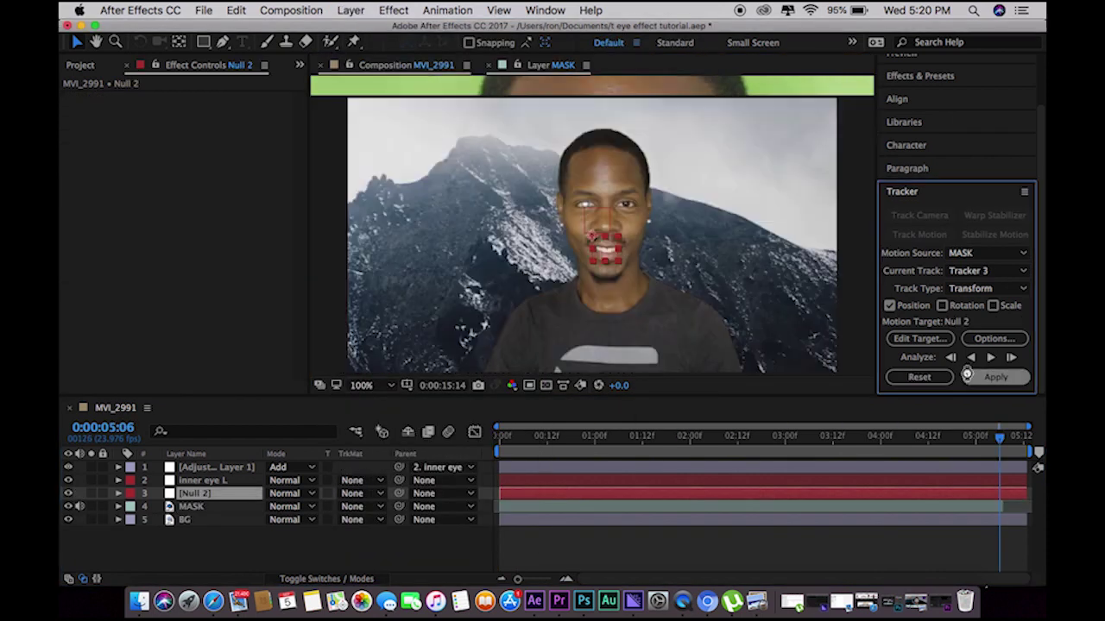
Rename Null 2 to 'inner eye R' and select the eye glow adjustment layer
right_click(227, 496)
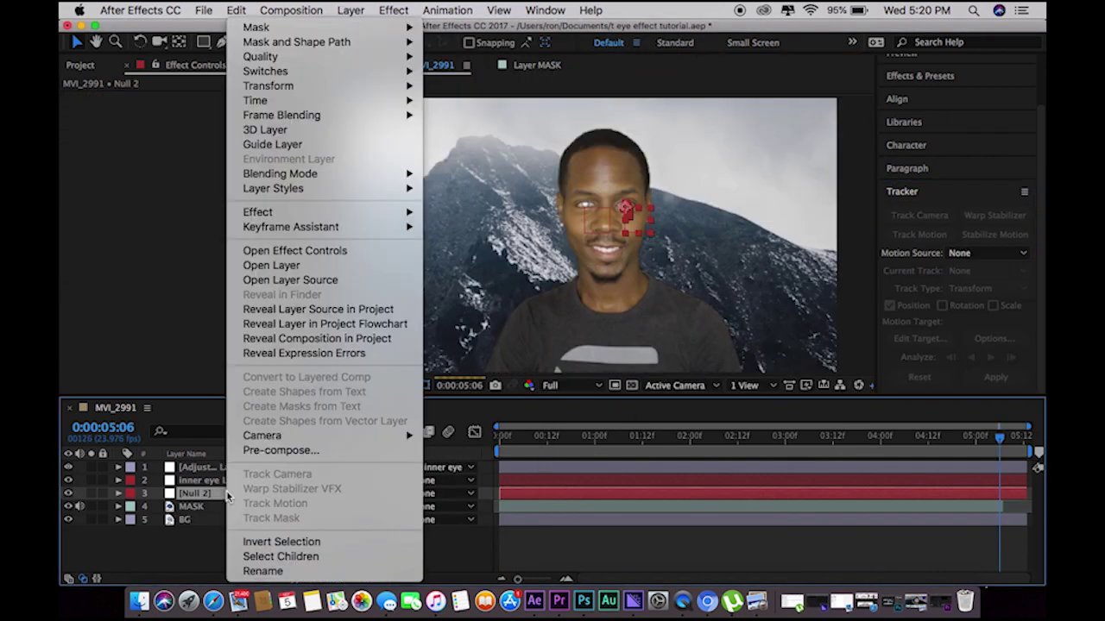
click(262, 572)
text(inner eye R)
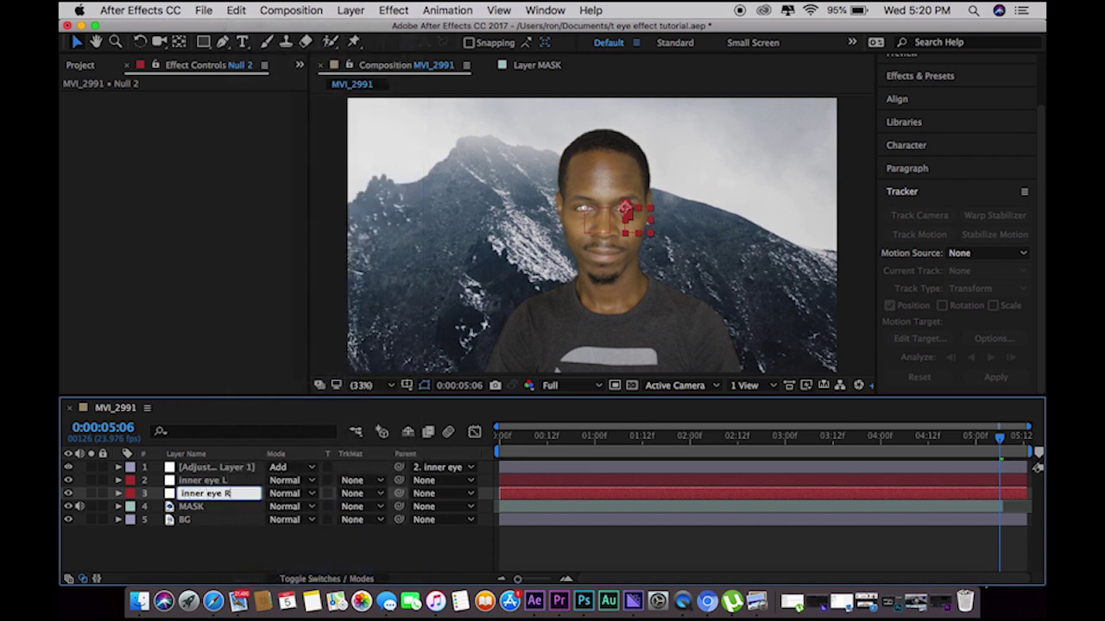
key(Return)
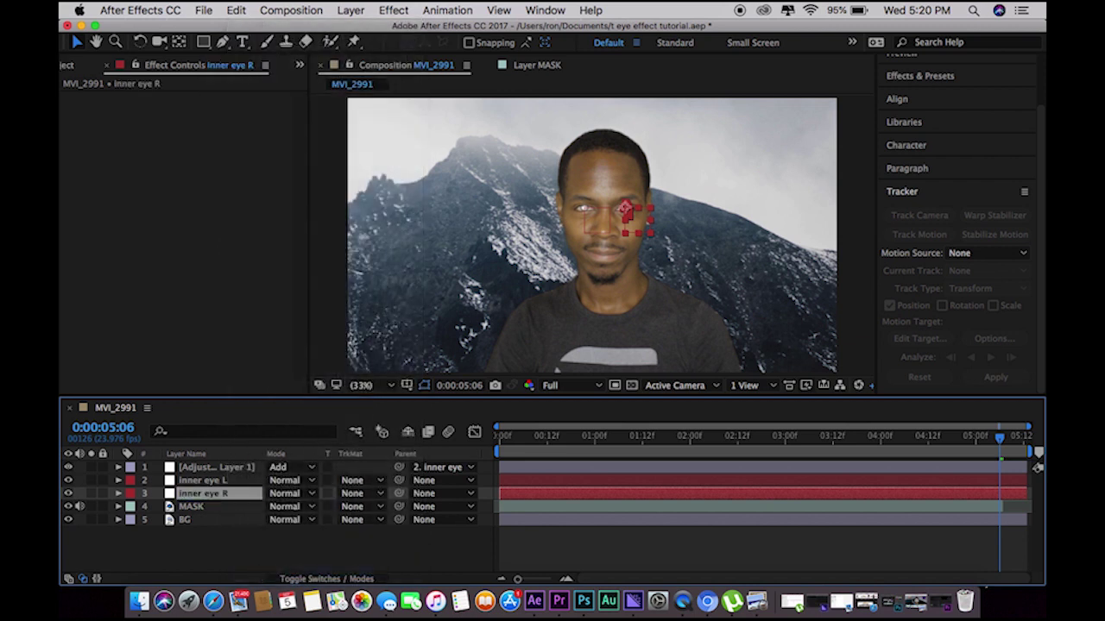
click(246, 468)
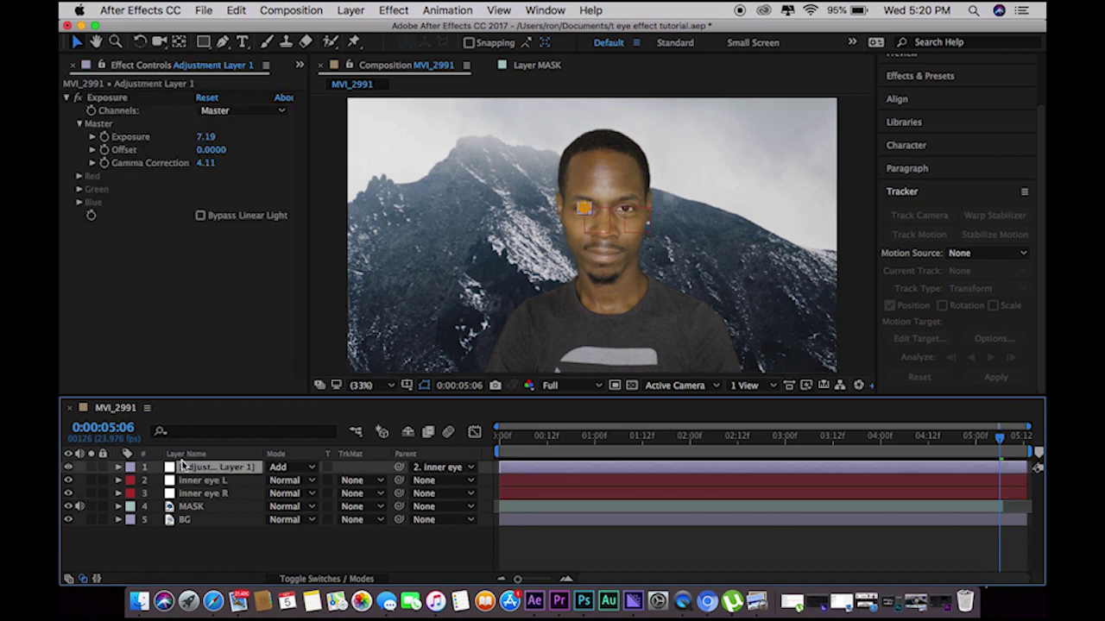
Duplicate the glow adjustment layer and parent the copy to inner eye R
key(super+d)
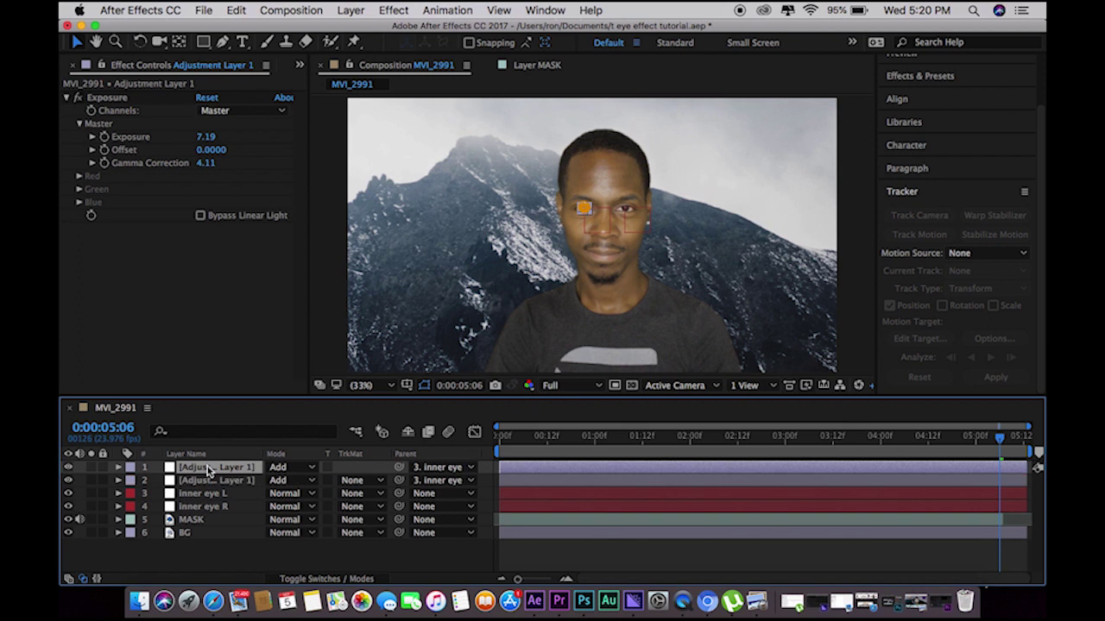
click(438, 467)
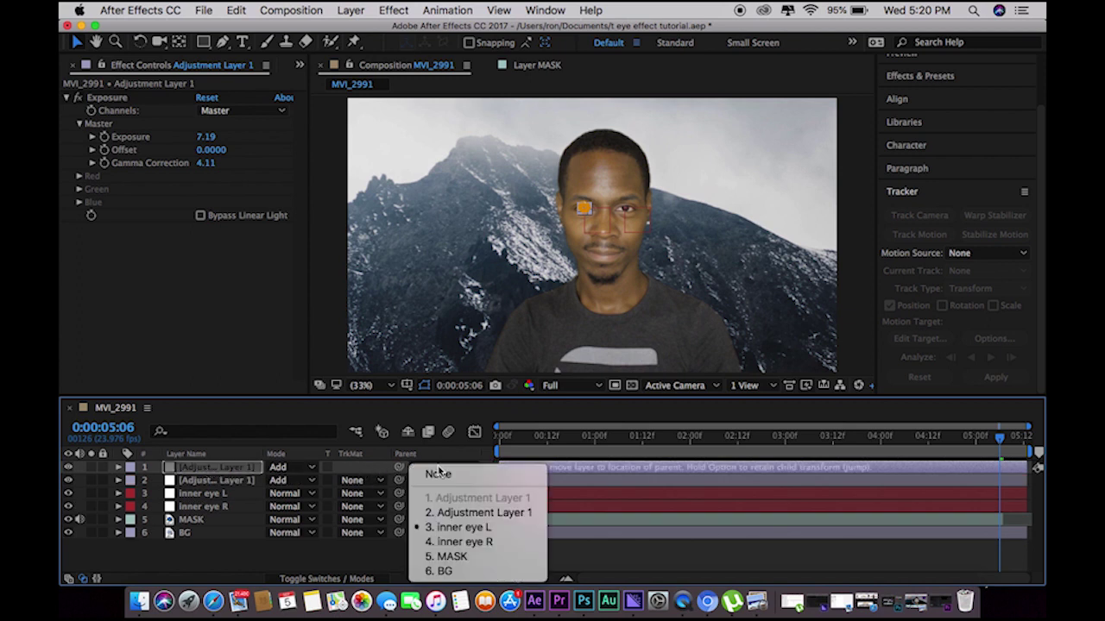
click(450, 542)
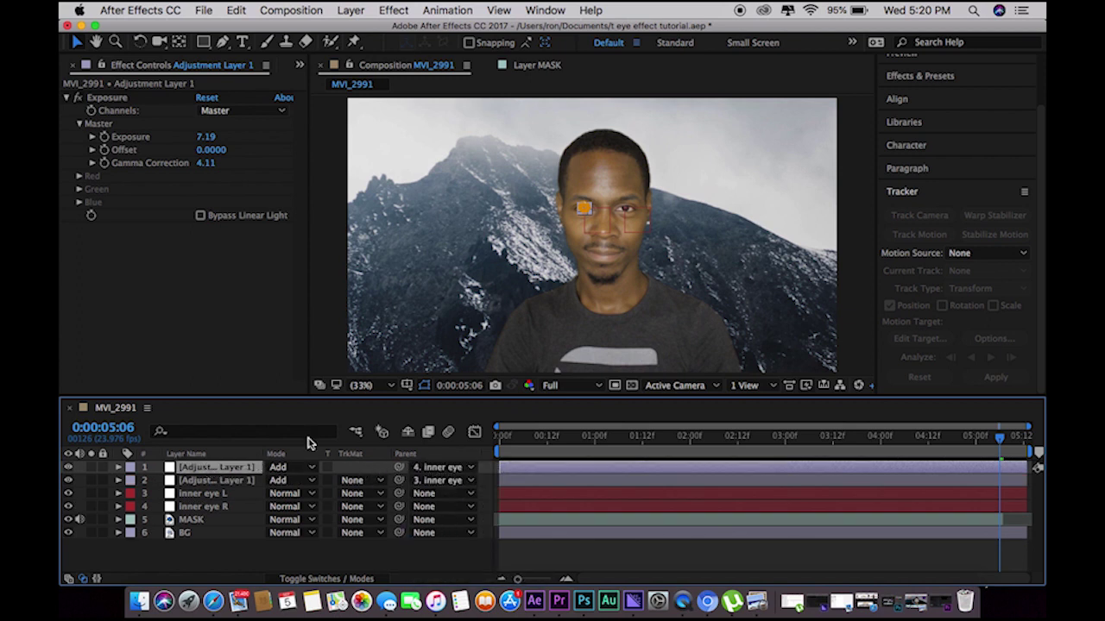
Zoom to 200% and move the copied glow onto the right-hand eye
key(z)
click(592, 223)
click(590, 233)
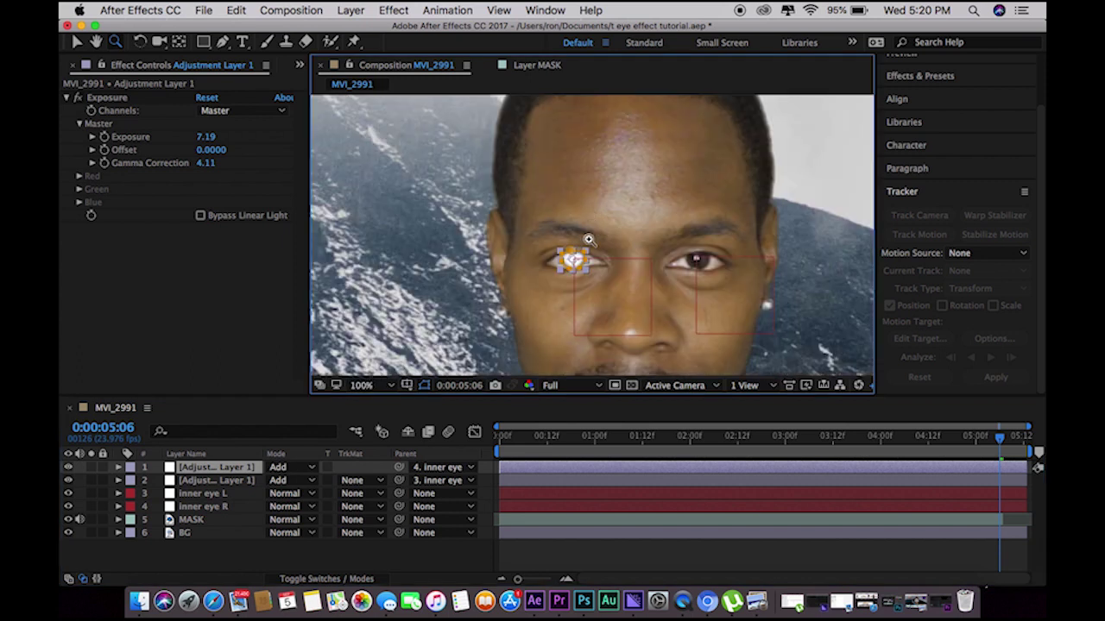
click(587, 245)
key(v)
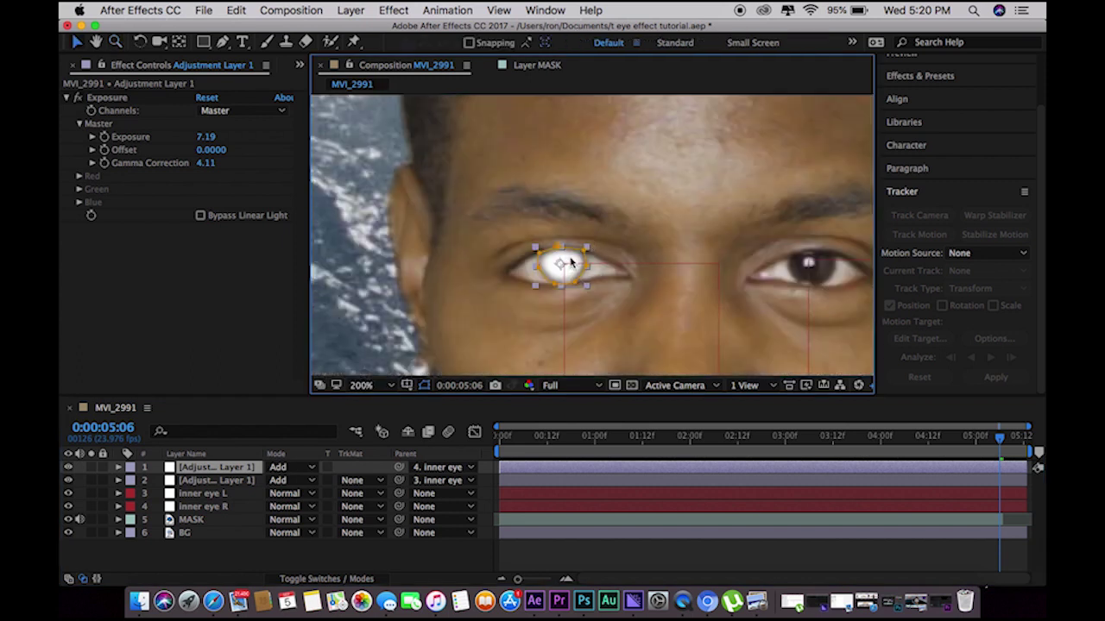
drag(570, 262, 821, 265)
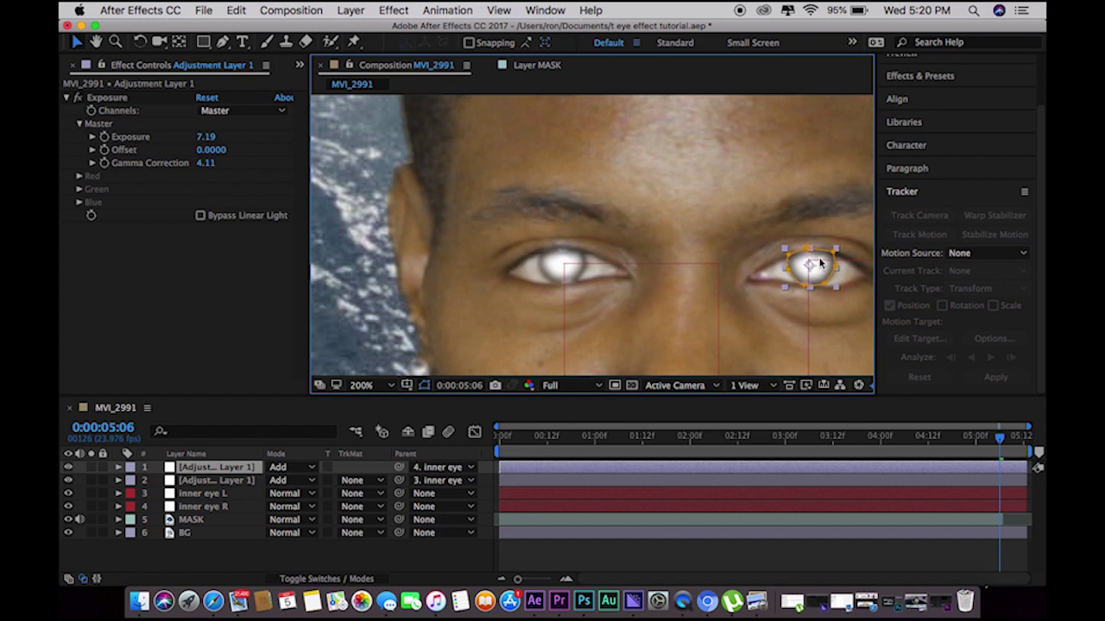
Preview both glowing eyes from the start of the shot
click(503, 447)
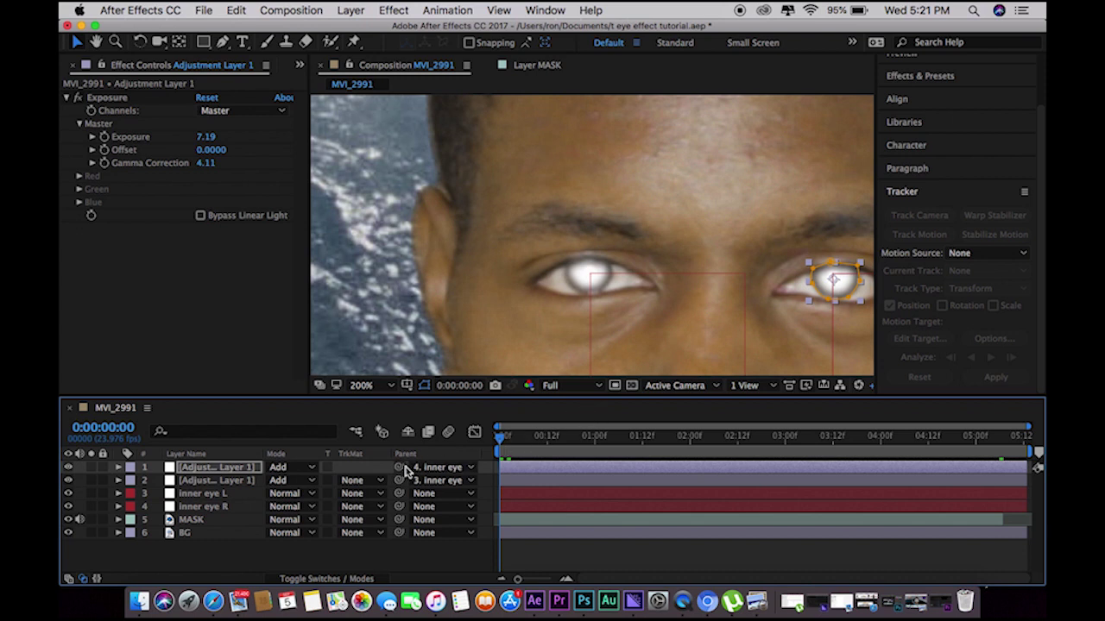
click(502, 472)
key(space)
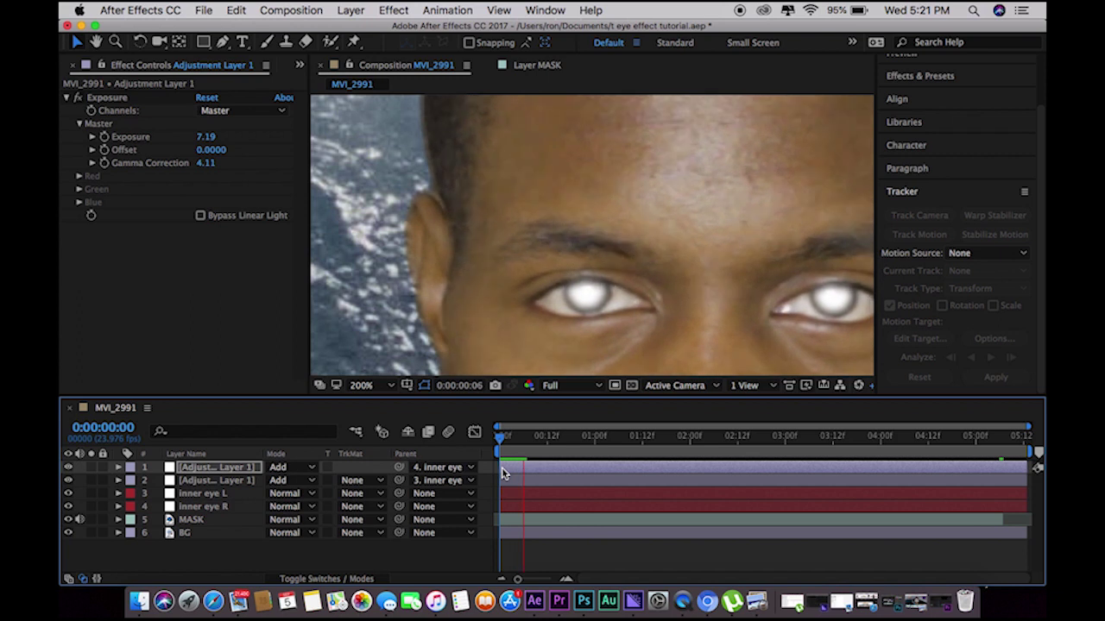
key(space)
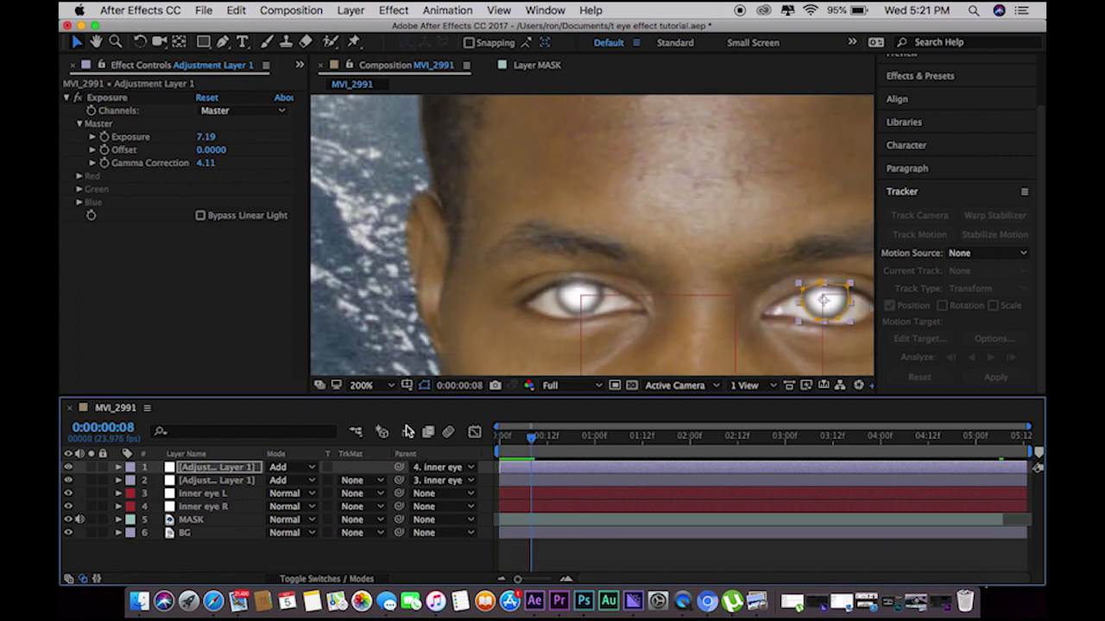
Set the viewer to Fit magnification and Half preview resolution
click(380, 386)
click(374, 341)
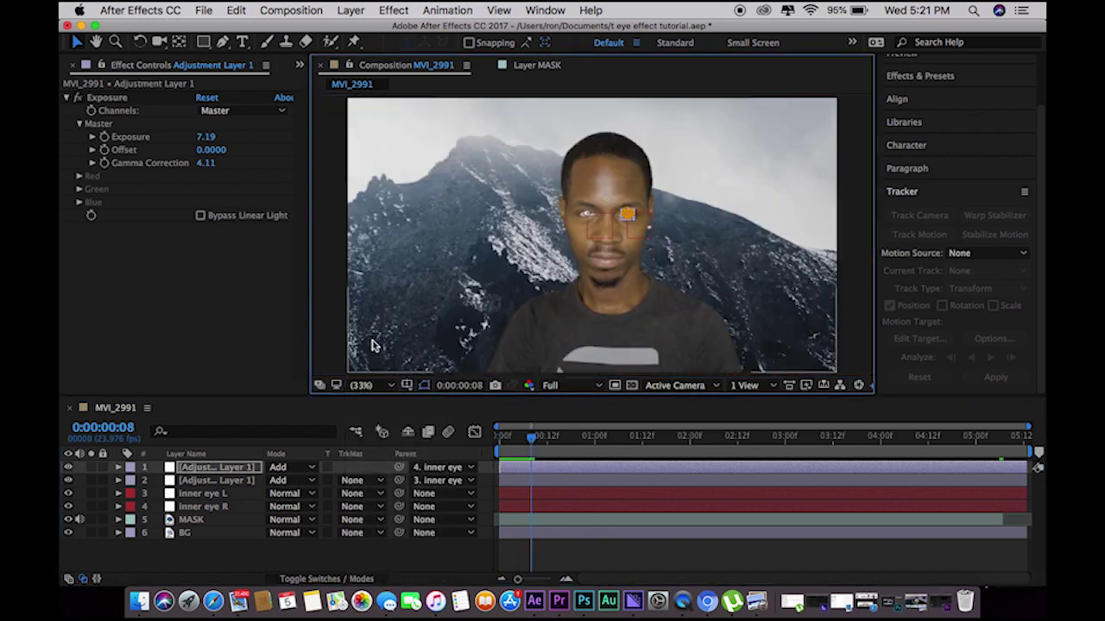
click(570, 385)
click(563, 438)
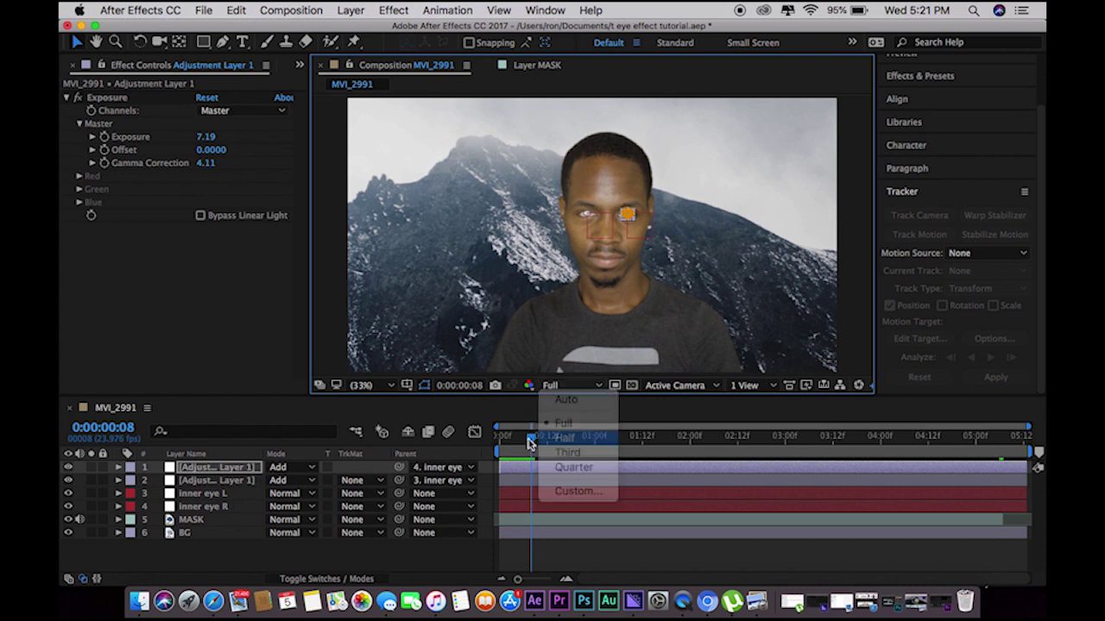
Preview the shot from near the start, stopping at 0:00:03:15
drag(529, 442, 503, 441)
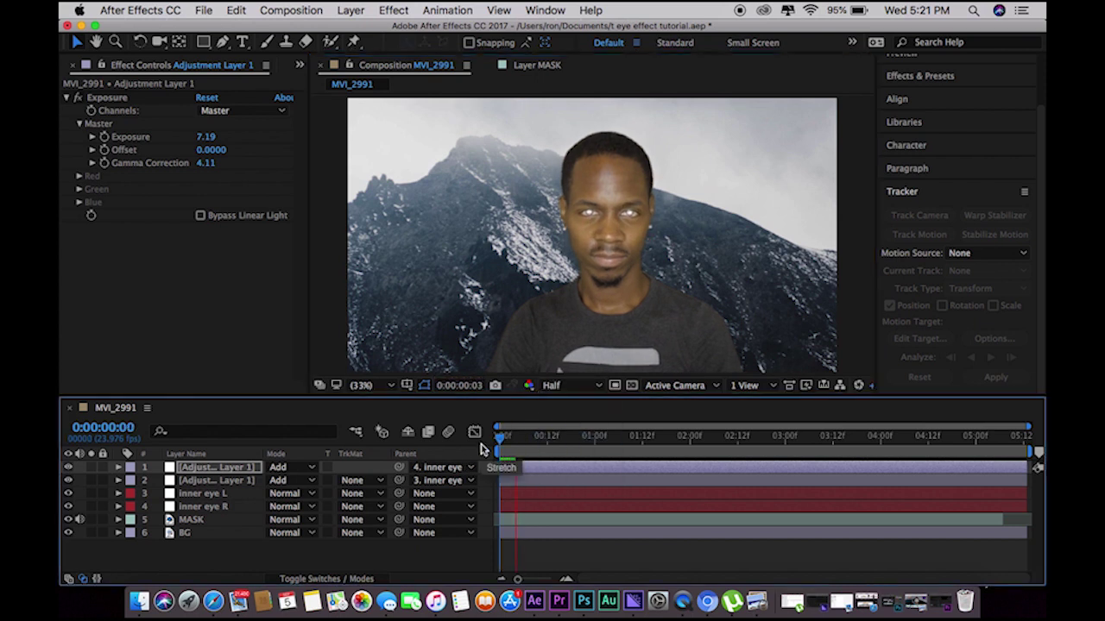
key(space)
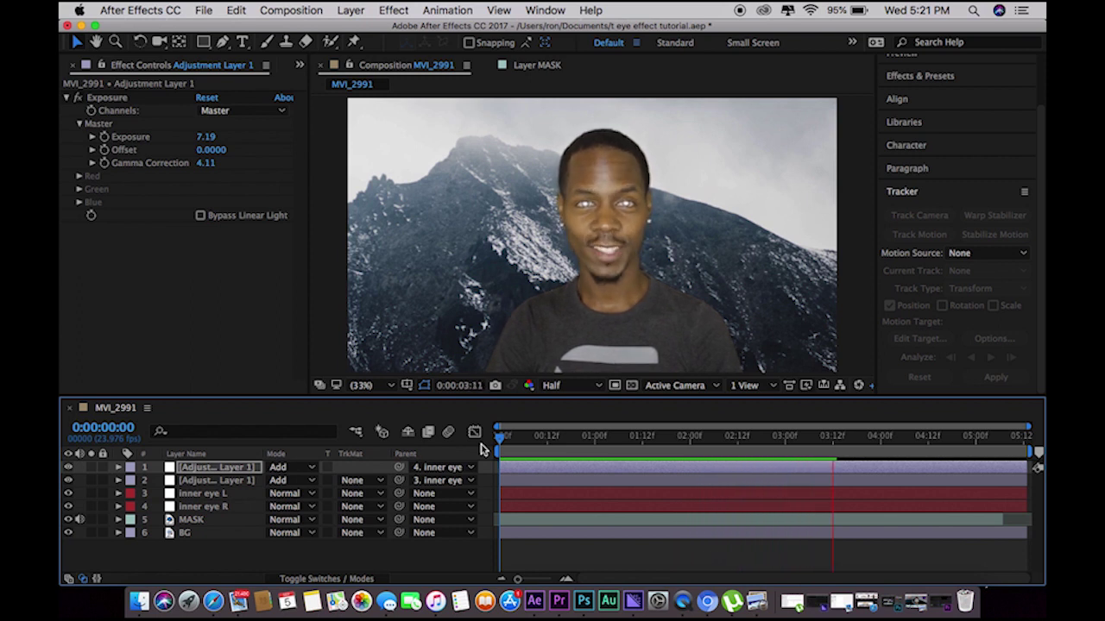
key(space)
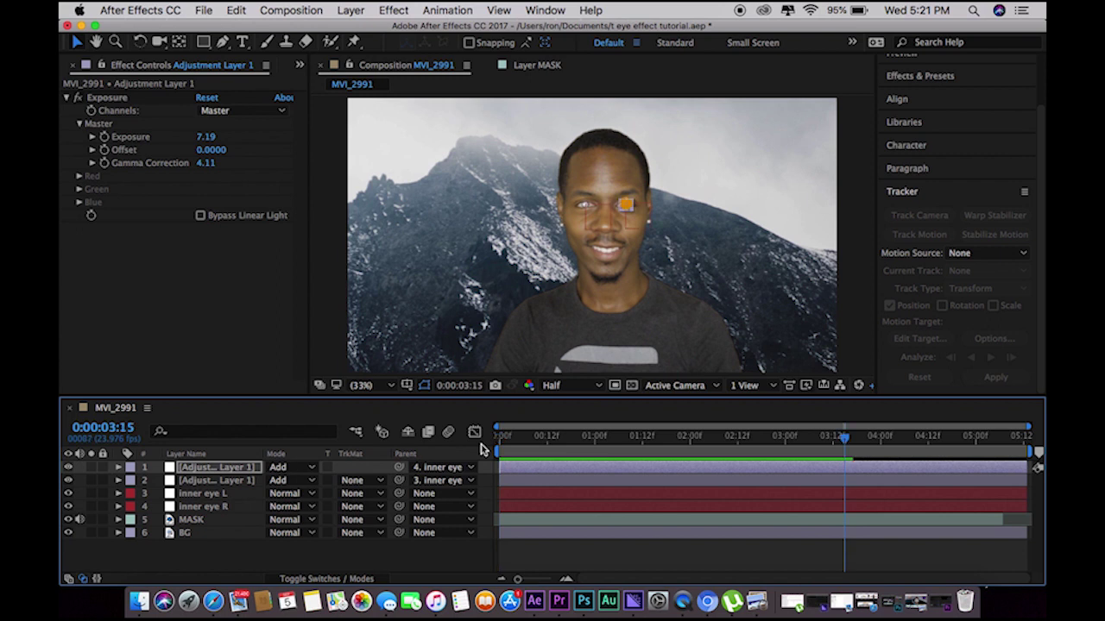
Create Tracker 4 on MASK, place its track point between the eyes, and track forward
click(248, 522)
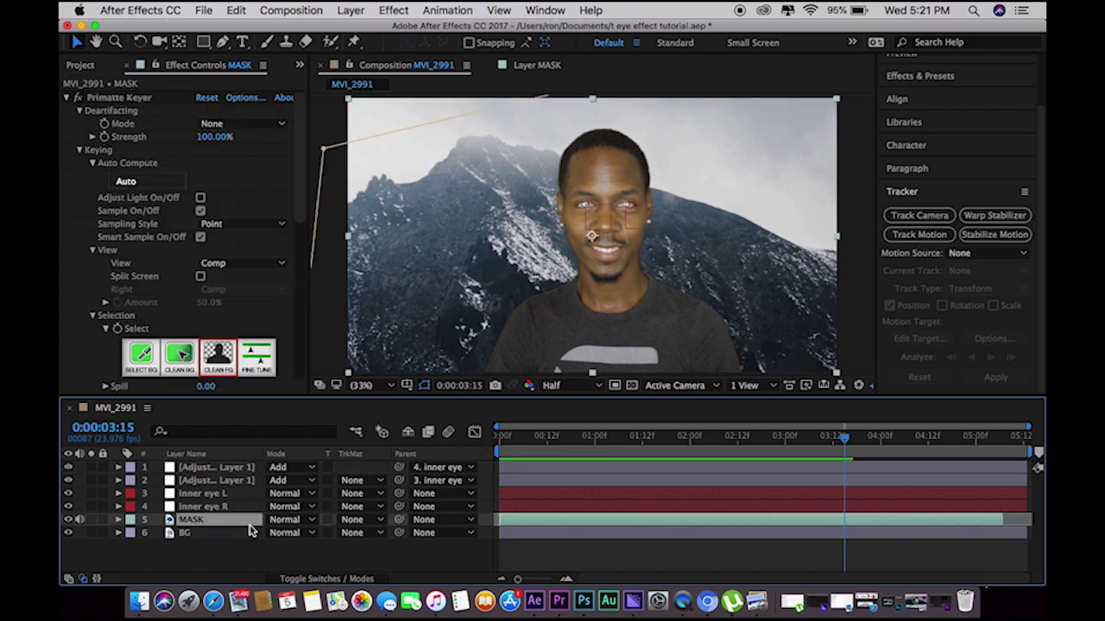
click(919, 234)
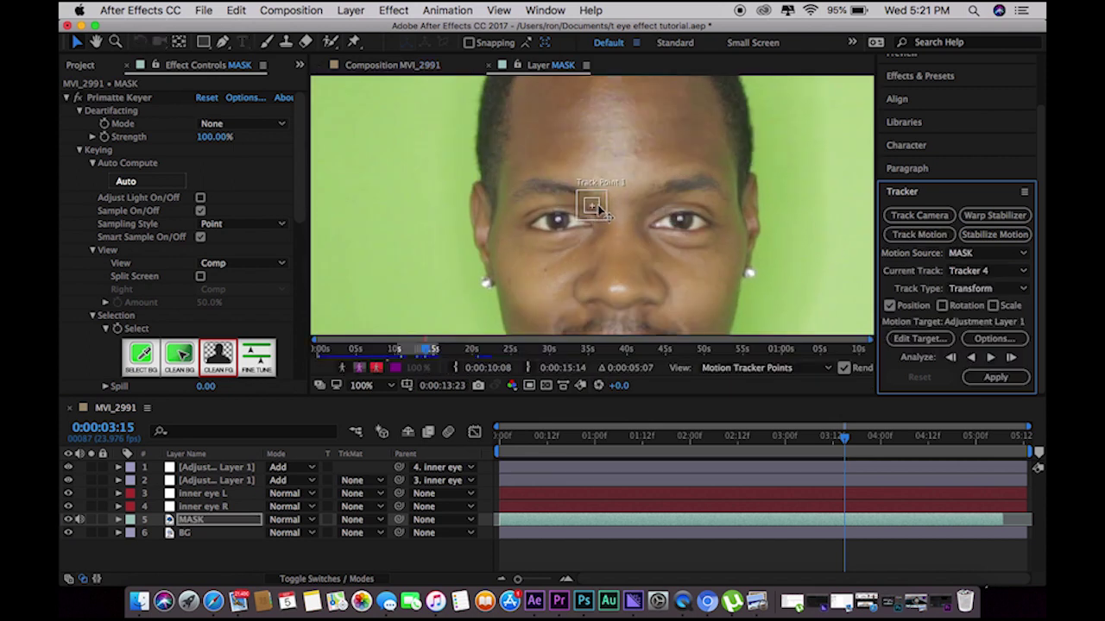
drag(594, 207, 589, 226)
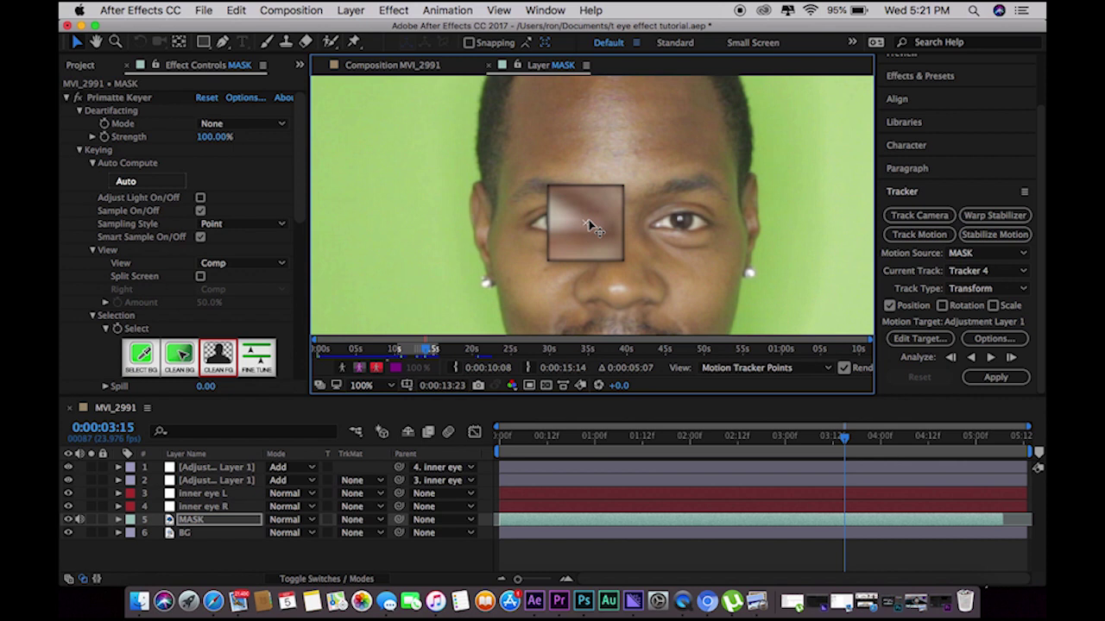
drag(590, 225, 588, 225)
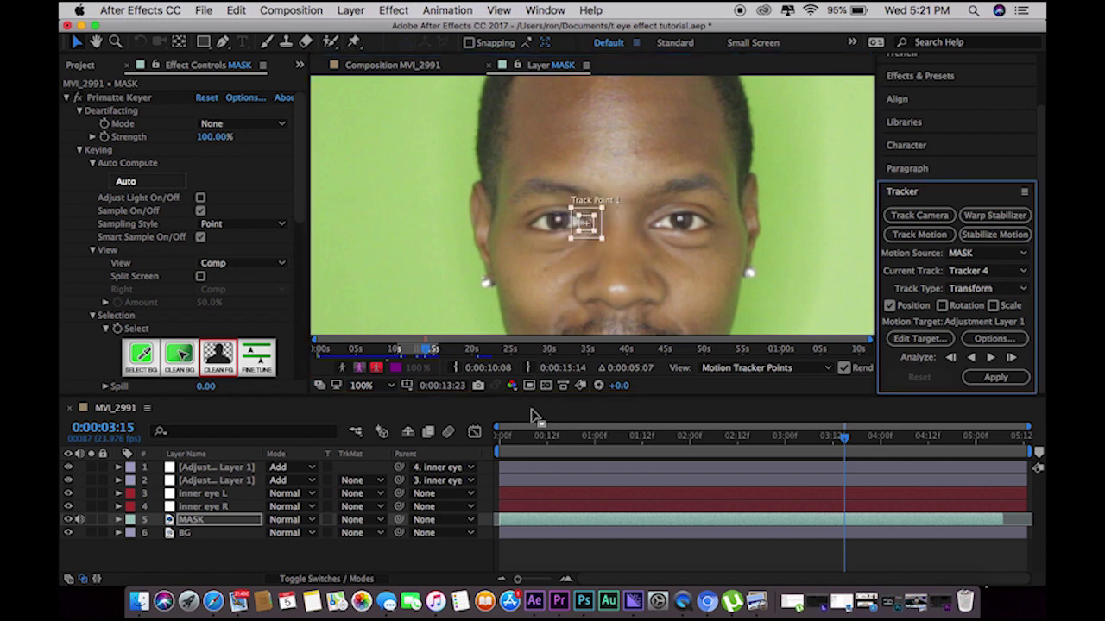
drag(518, 443, 497, 443)
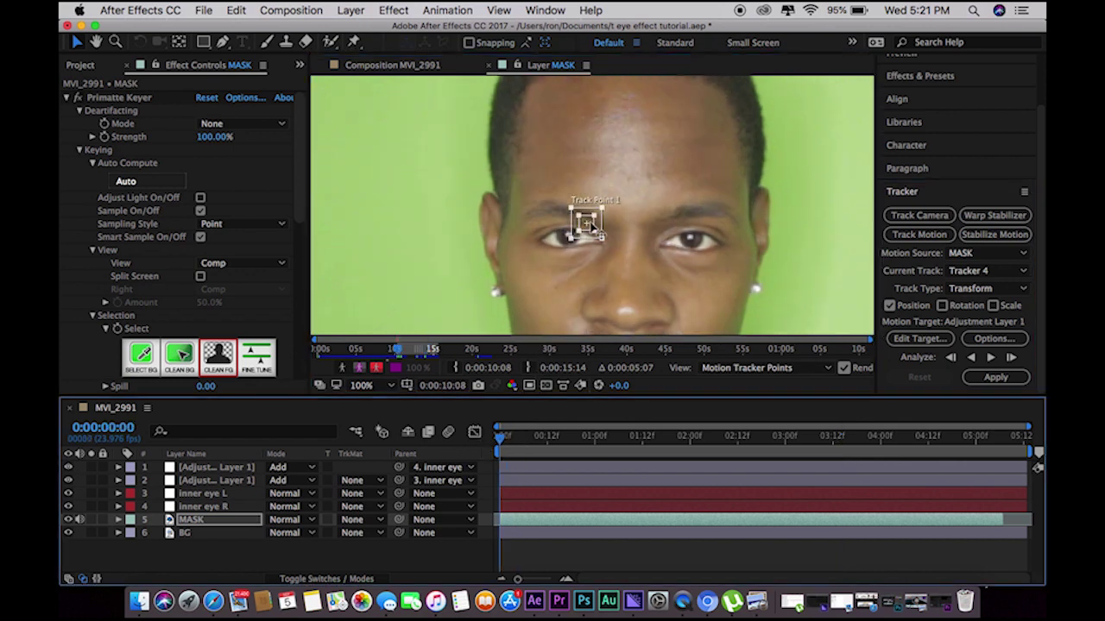
drag(592, 230, 601, 241)
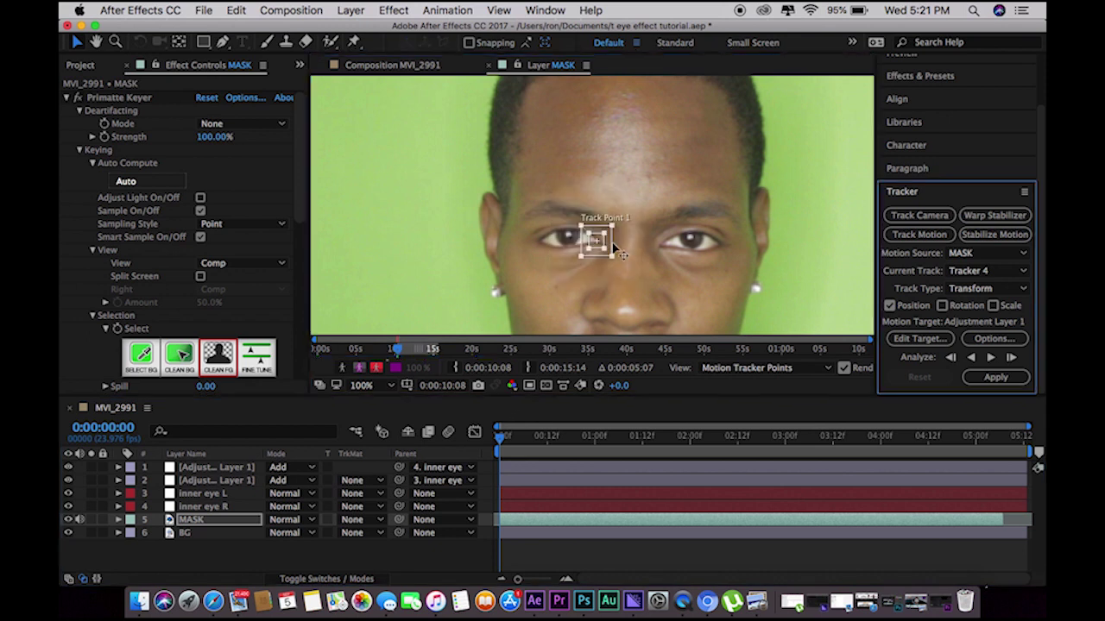
click(991, 357)
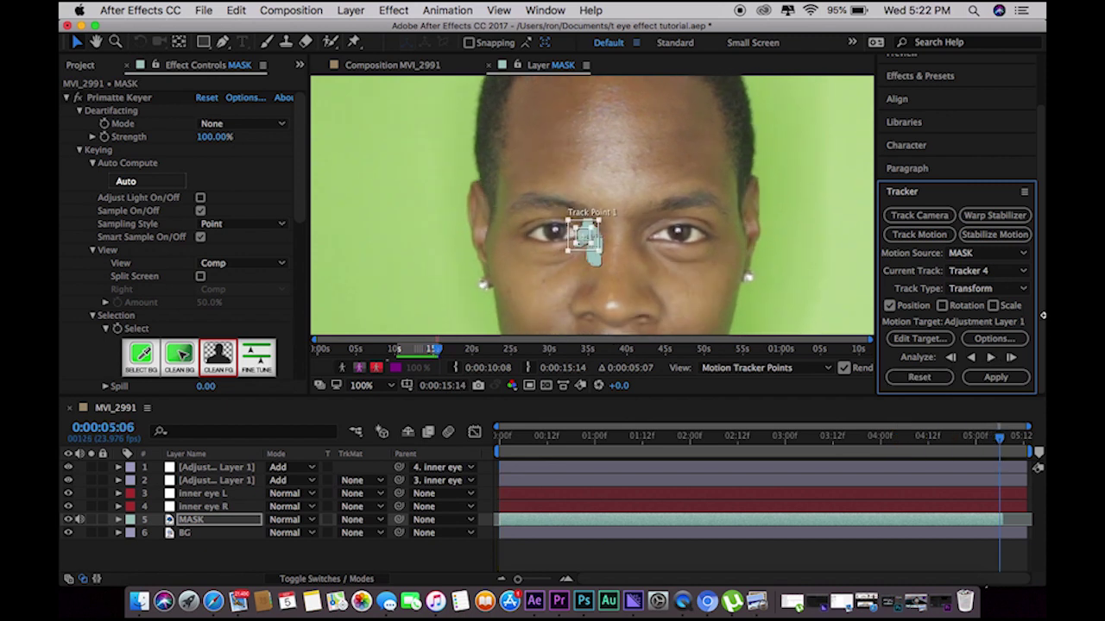
Add a new Null Object layer, Null 3
click(350, 10)
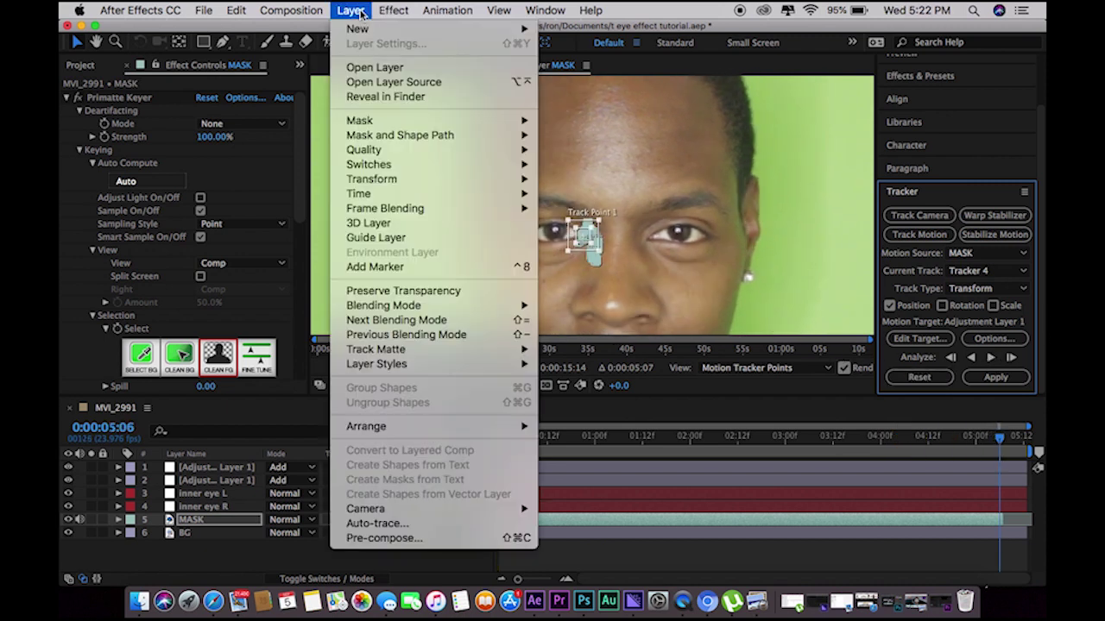
mouse_move(498, 33)
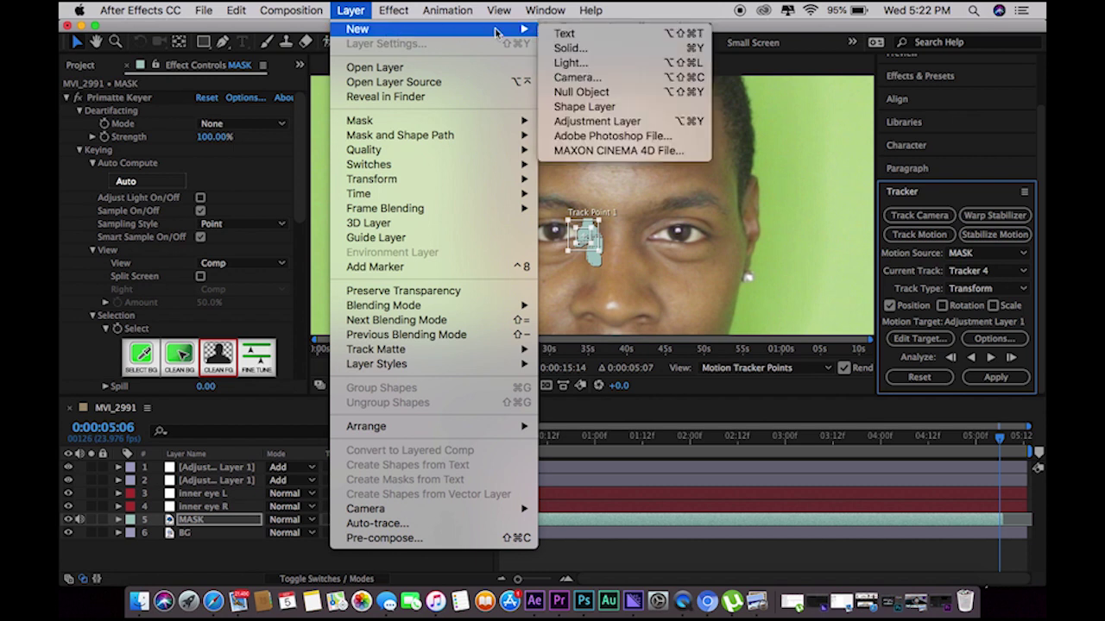
click(580, 92)
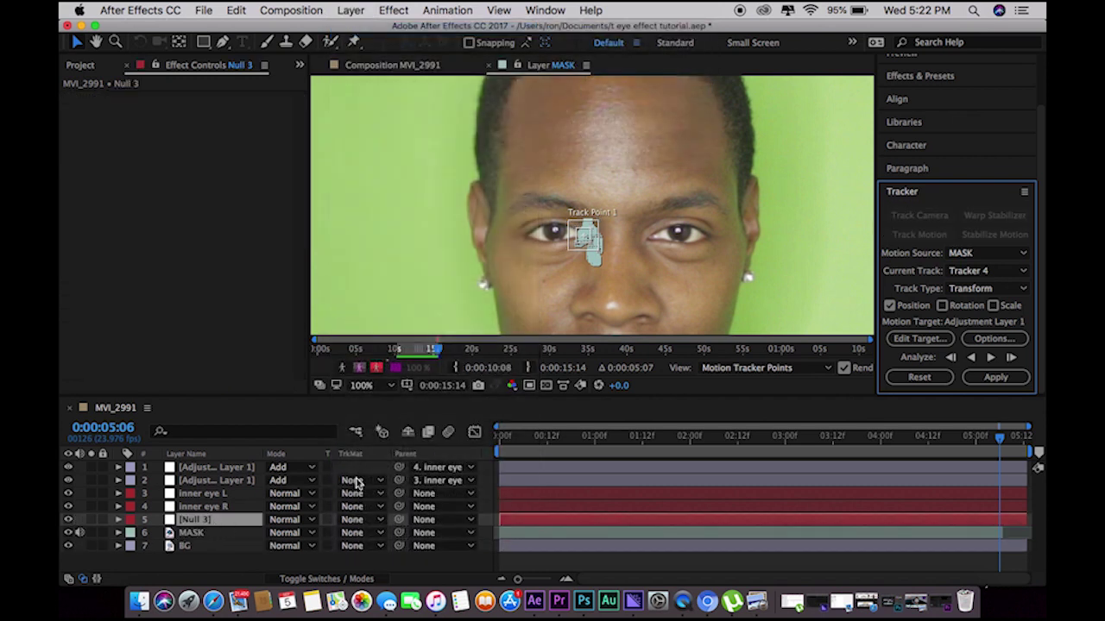
Set Null 3 as the motion target and apply Tracker 4's data to it
click(918, 338)
click(581, 290)
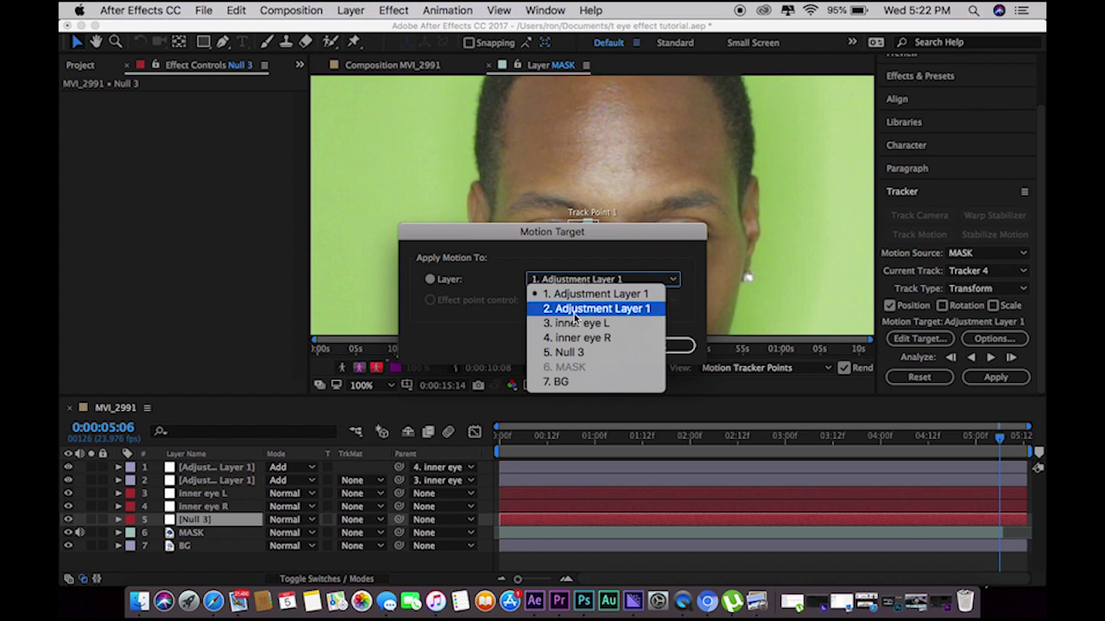
click(569, 353)
click(677, 346)
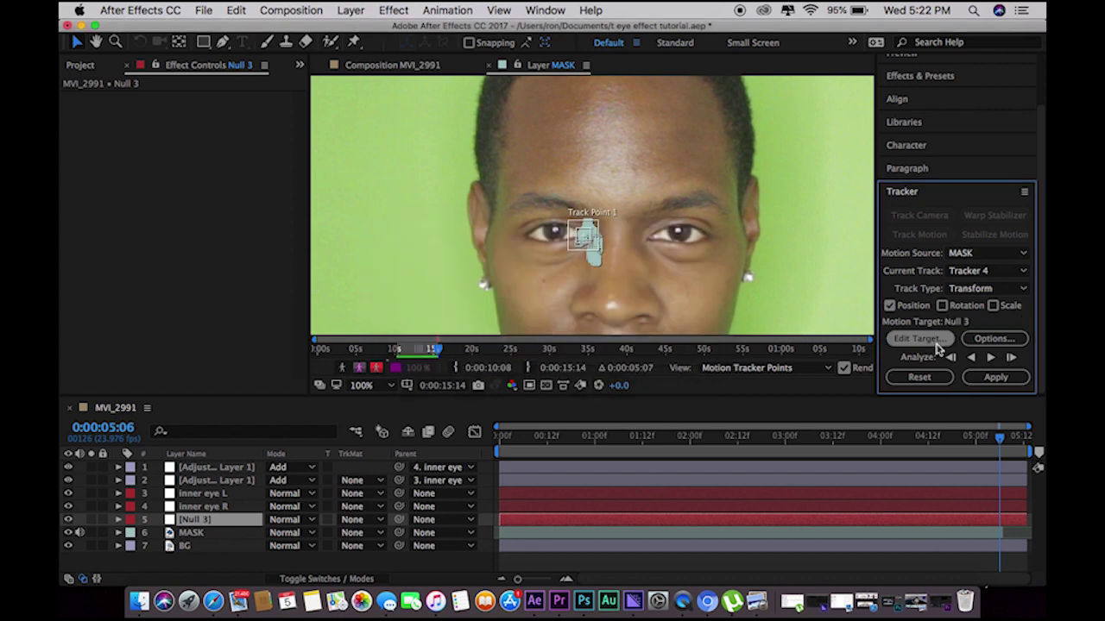
click(995, 377)
click(611, 318)
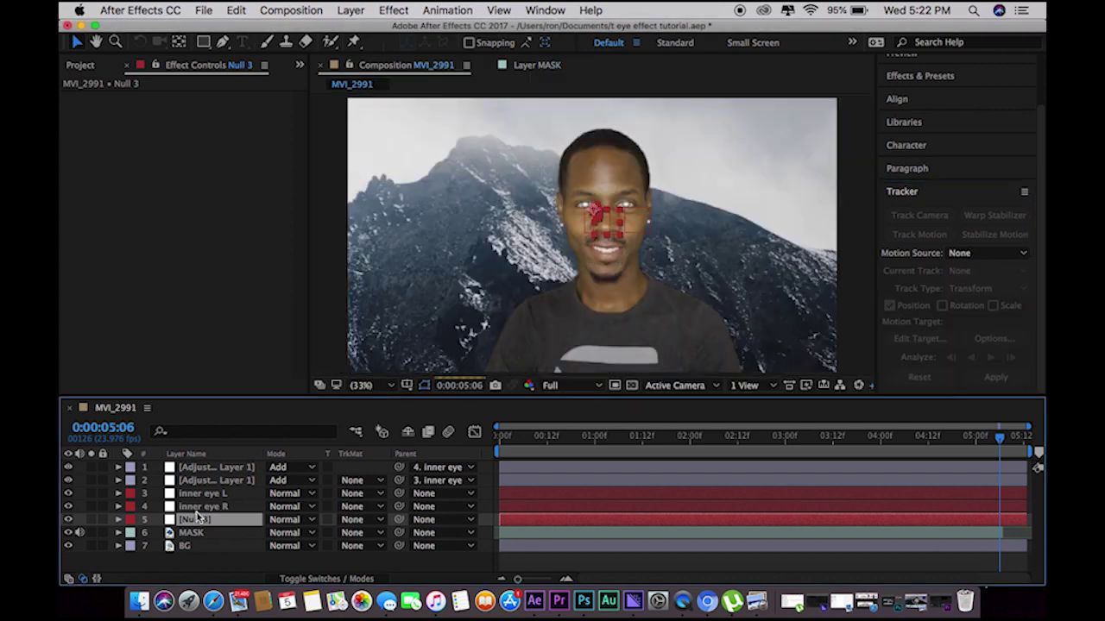
right_click(186, 520)
Rename Null 3 to 'outter eye L'
click(226, 572)
text(outter eye L)
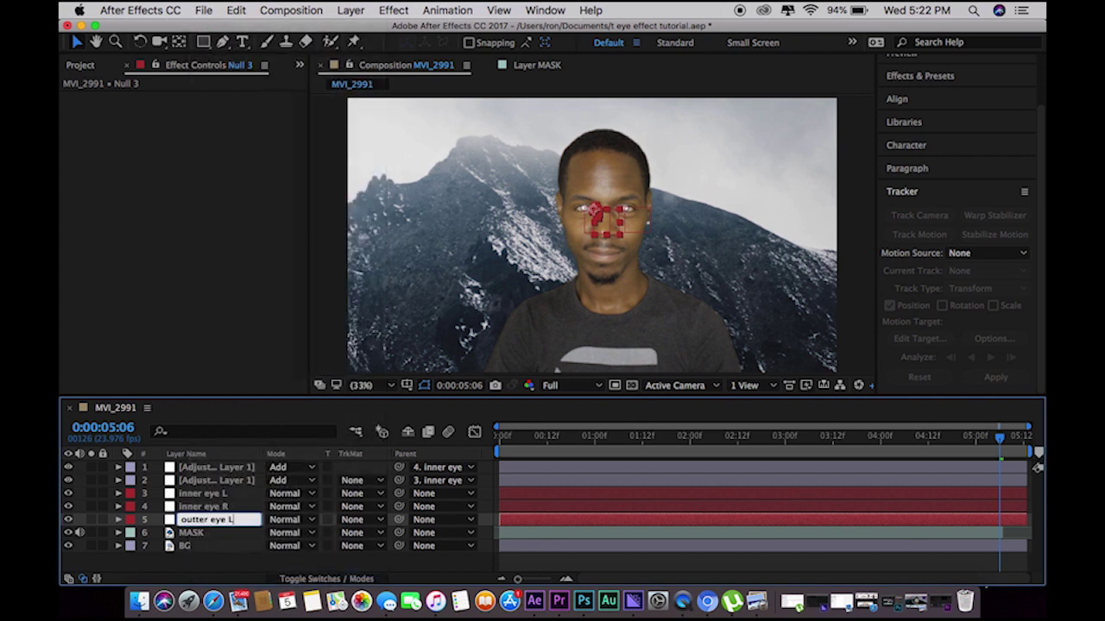
key(Return)
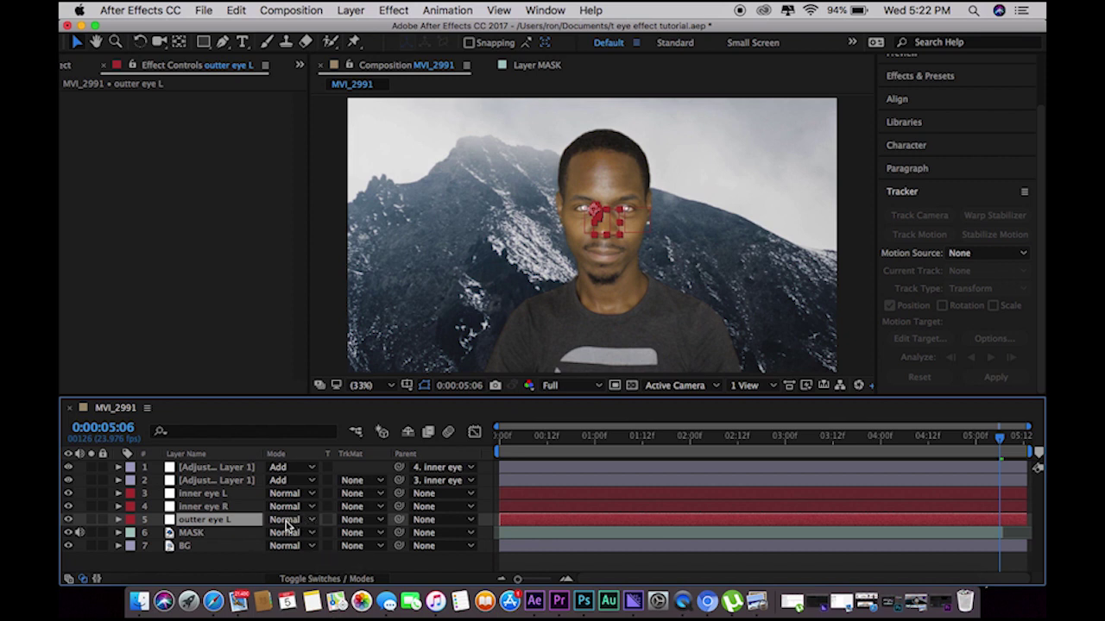
Add a new adjustment layer at the top of the stack
click(217, 467)
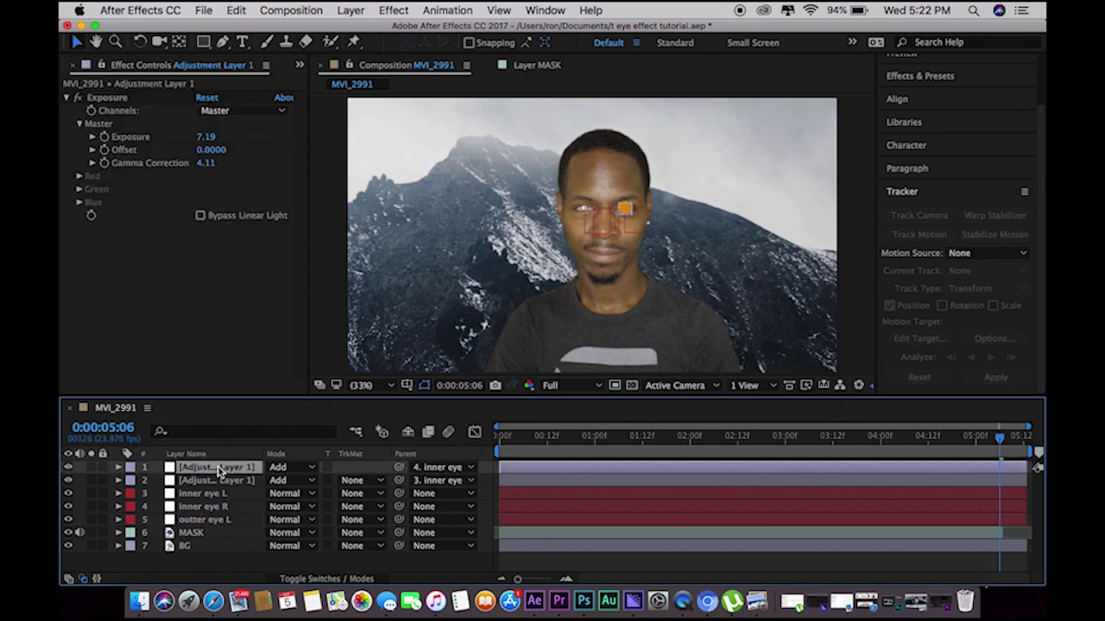
click(352, 10)
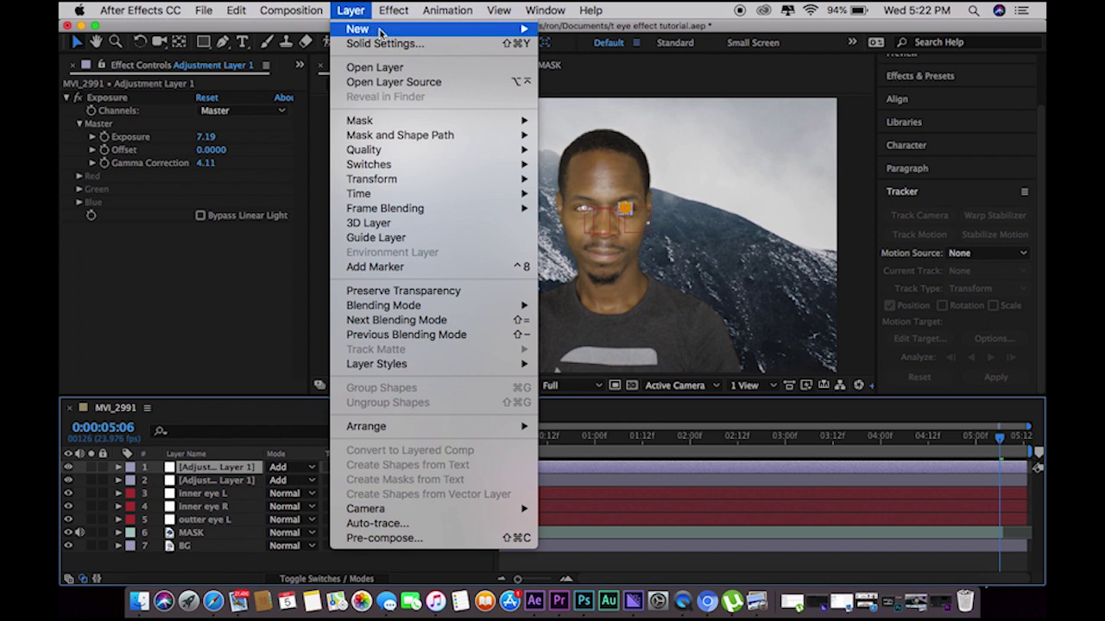
mouse_move(483, 29)
click(569, 126)
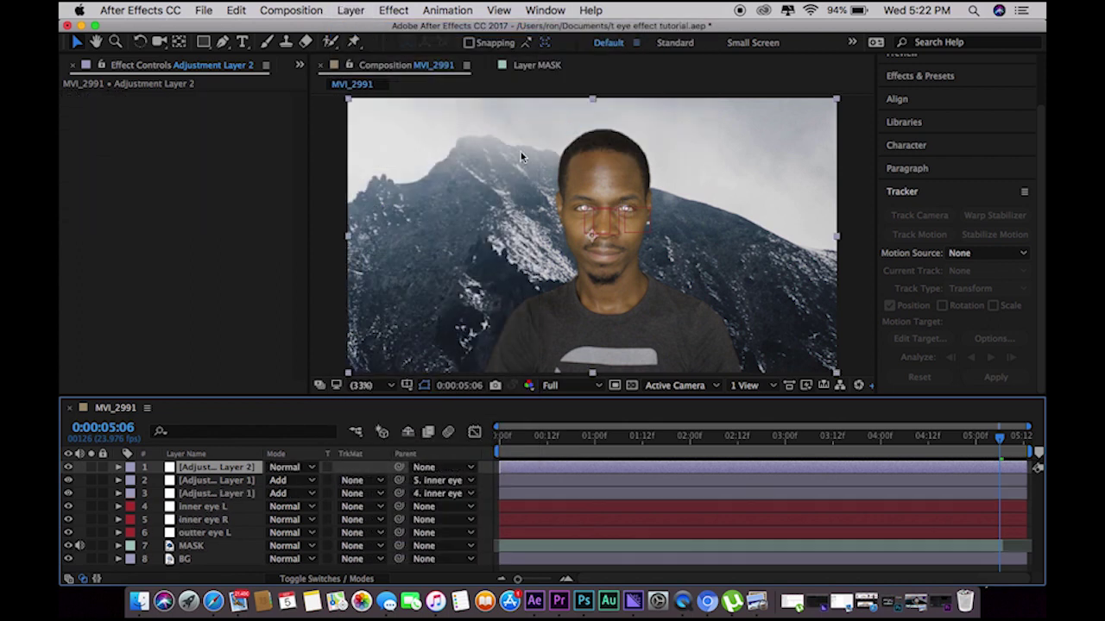
Rename layer 3 to 'inner eye L' and layer 2 to 'Inner eye R'
click(438, 494)
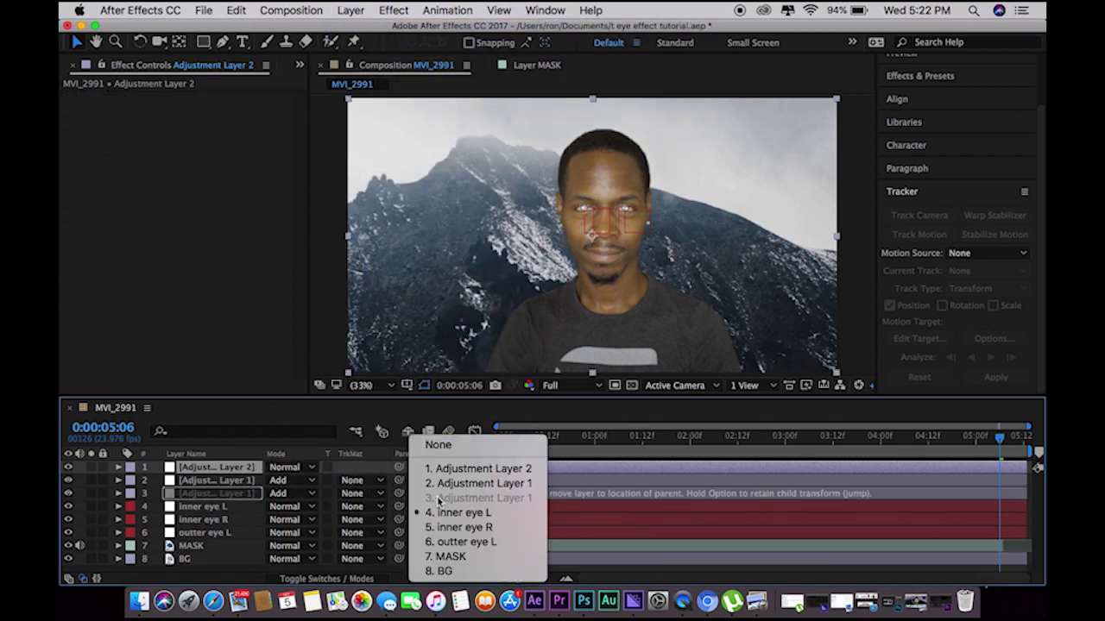
click(238, 496)
right_click(237, 496)
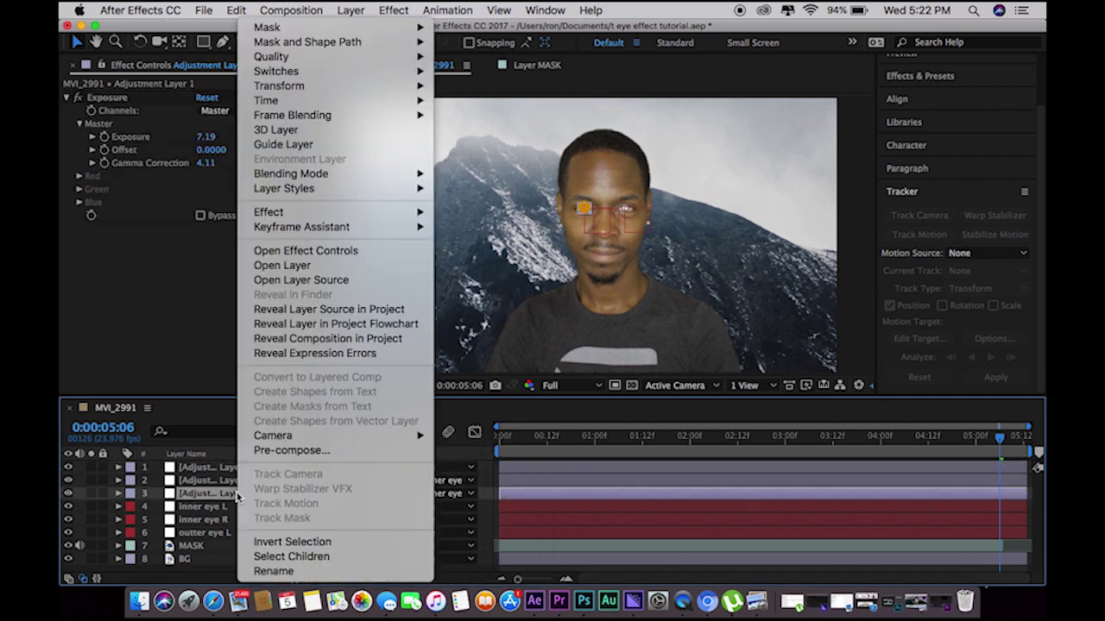
click(274, 572)
text(inner eye L)
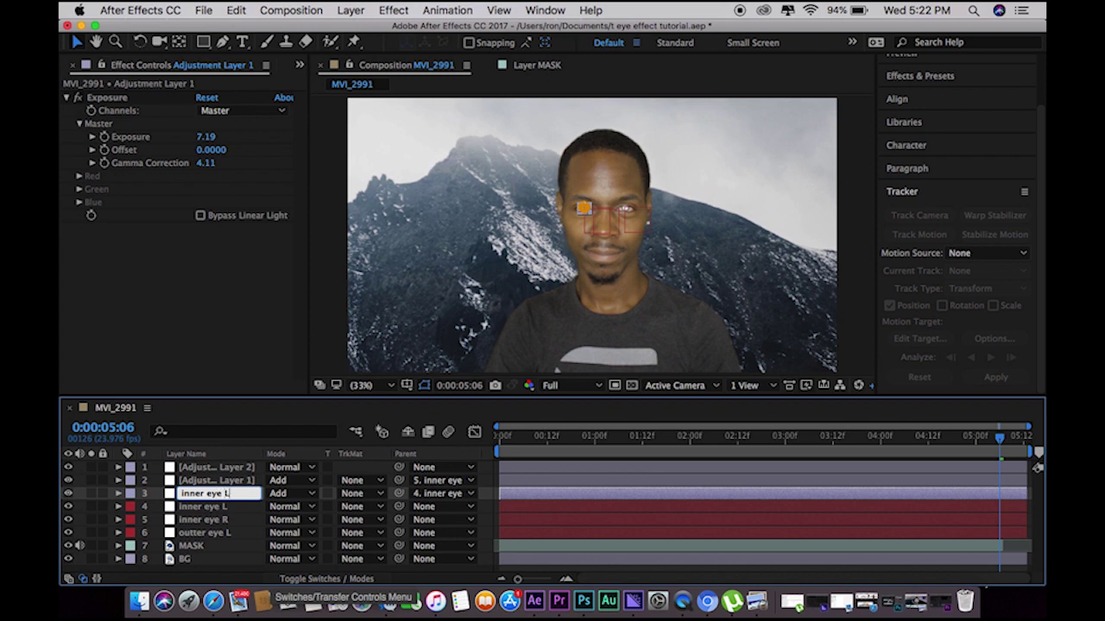
key(Return)
right_click(244, 483)
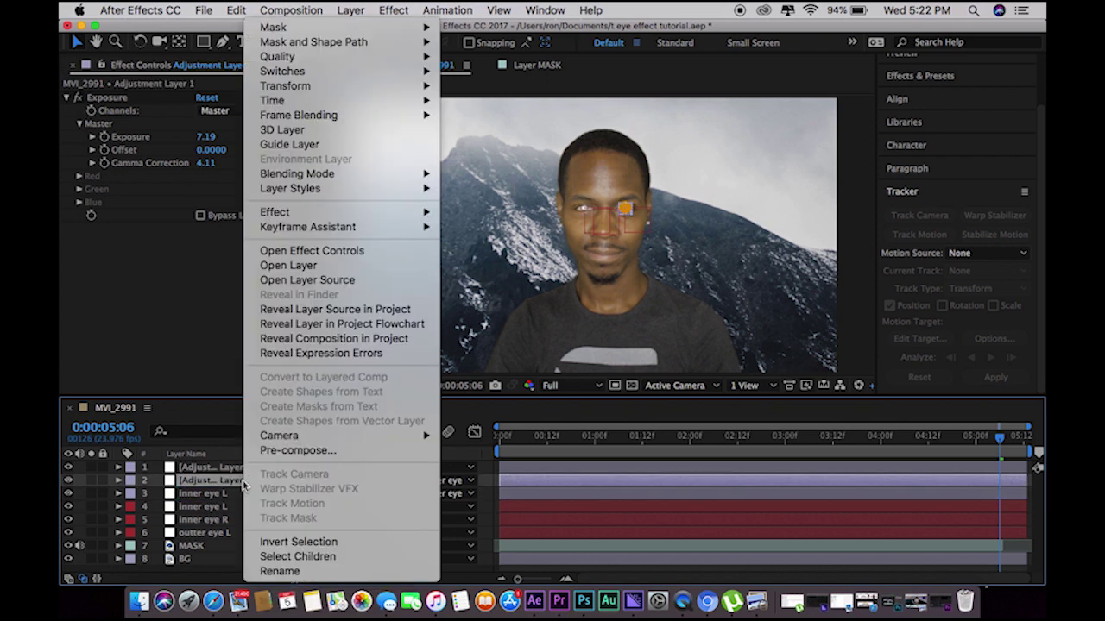
click(280, 571)
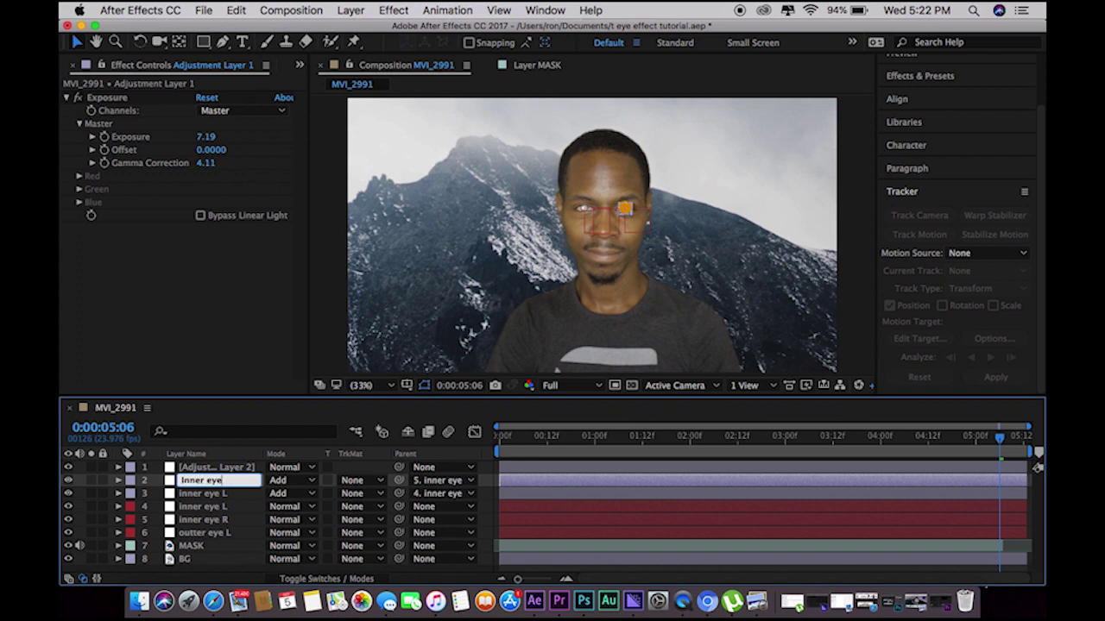
key(Return)
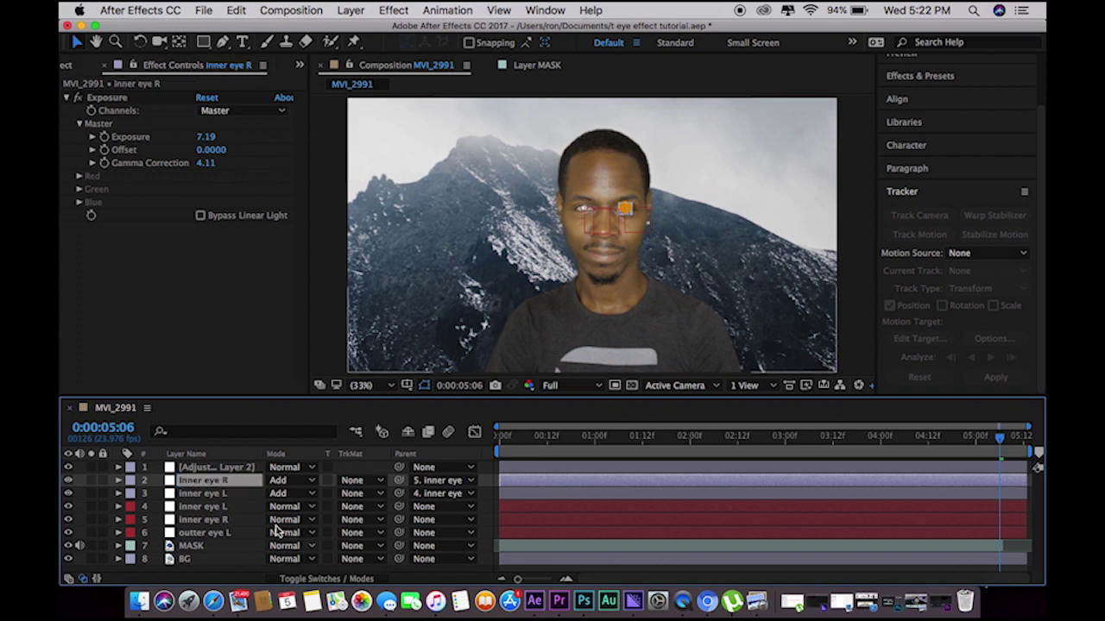
Rename the new adjustment layer to 'Outter Eye L'
right_click(232, 467)
click(269, 572)
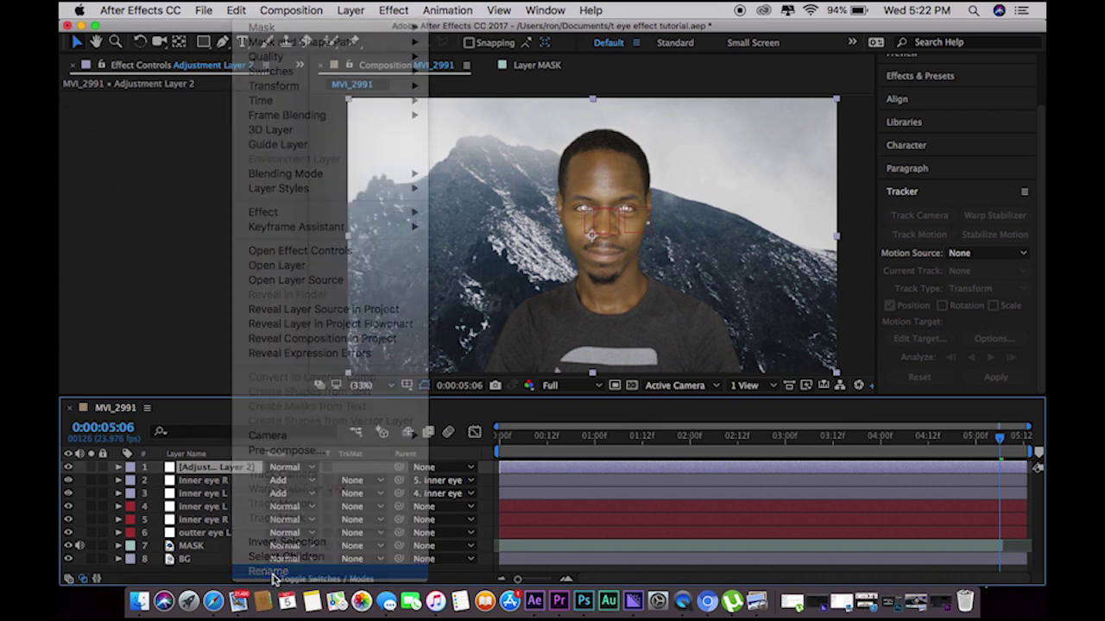
text(Ou)
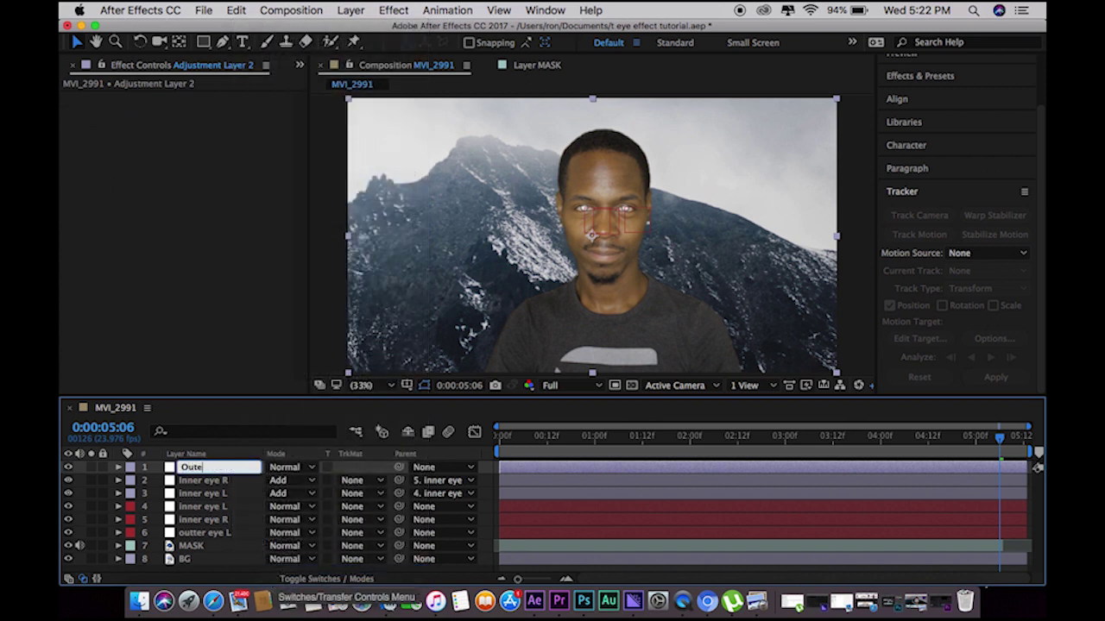
text(tter Eye L)
key(Return)
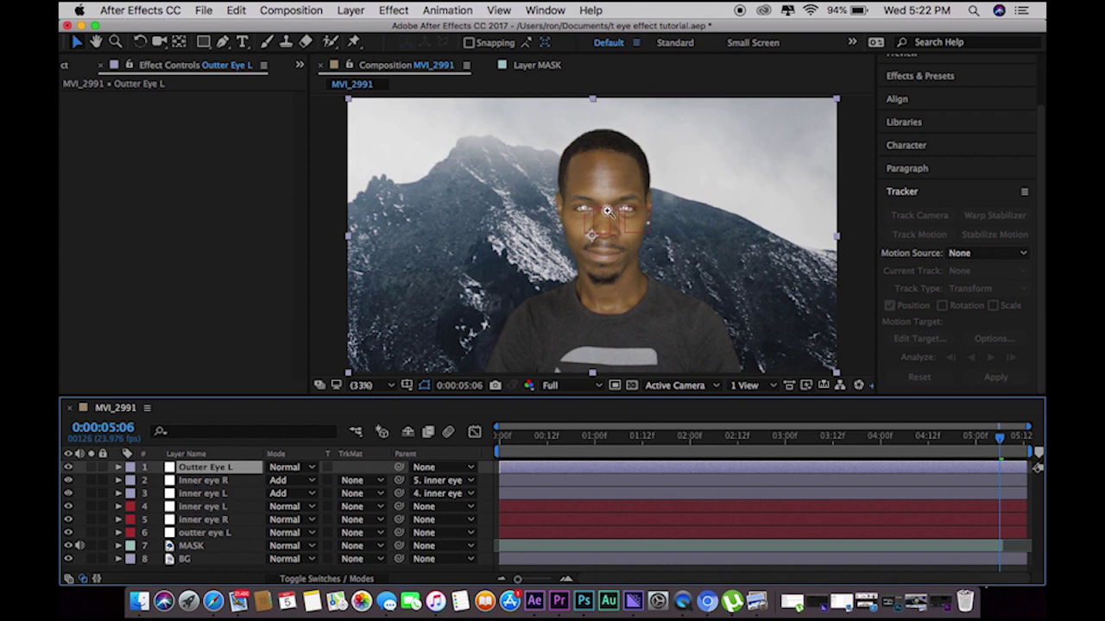
Zoom in and draw a closed Pen mask tracing both eyelids of the left eye
scroll(596, 222, up, 3)
click(550, 316)
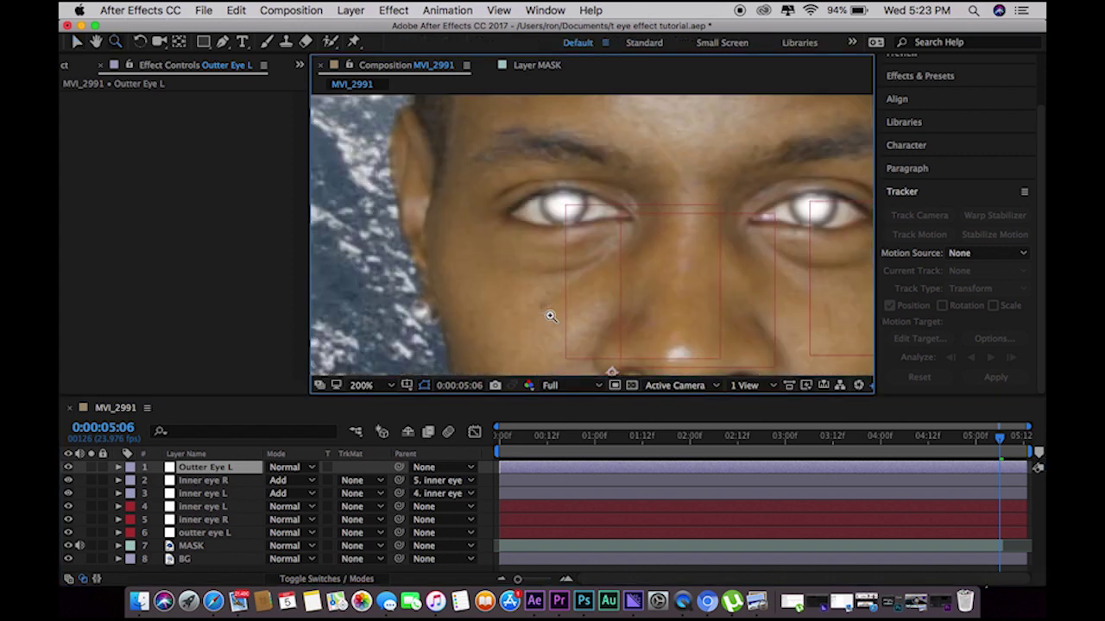
key(g)
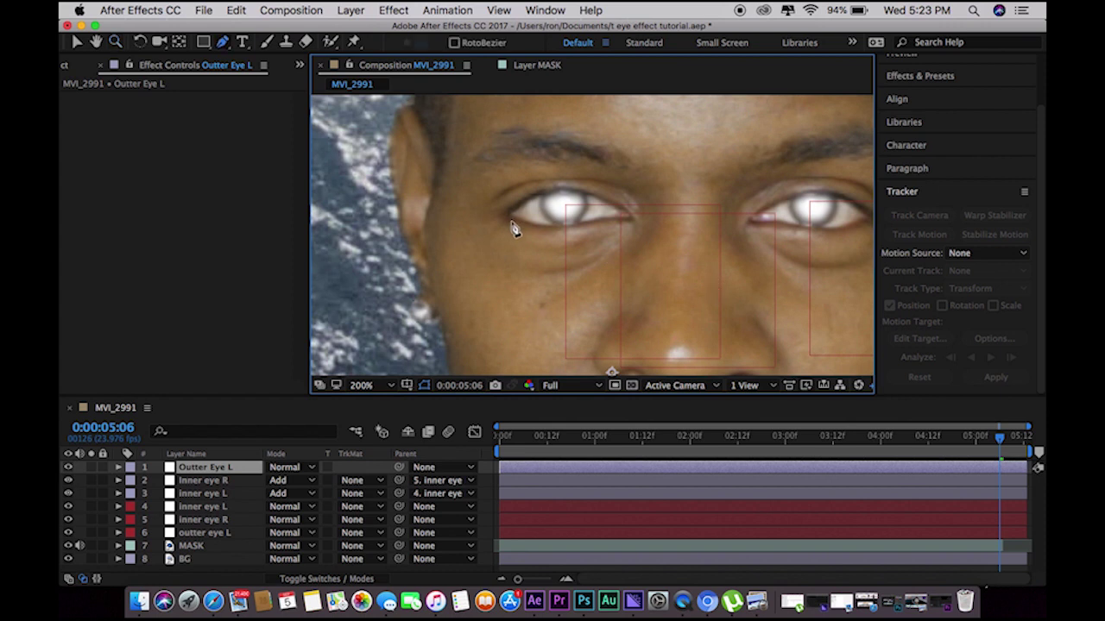
click(506, 218)
click(549, 226)
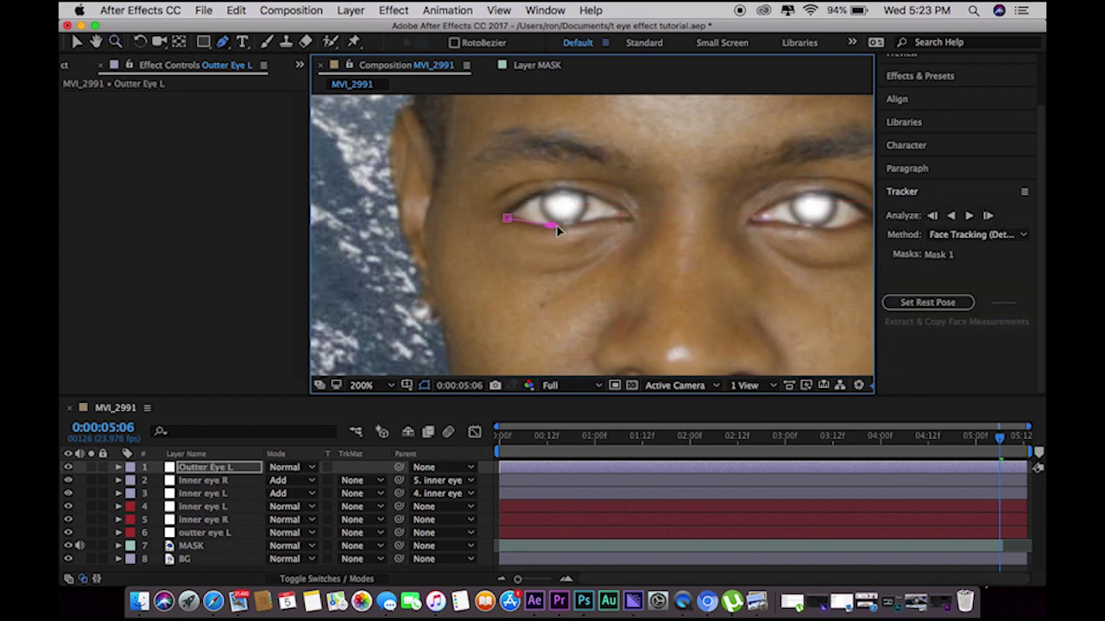
click(563, 225)
click(592, 222)
click(625, 220)
click(630, 211)
click(579, 189)
click(553, 187)
click(521, 198)
click(507, 218)
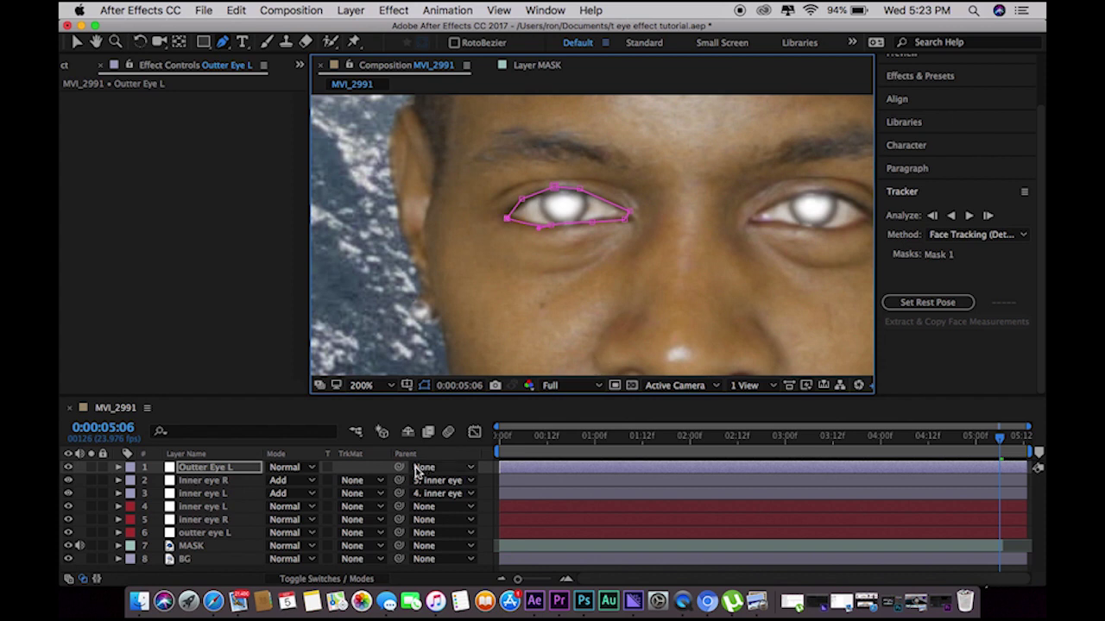
click(291, 468)
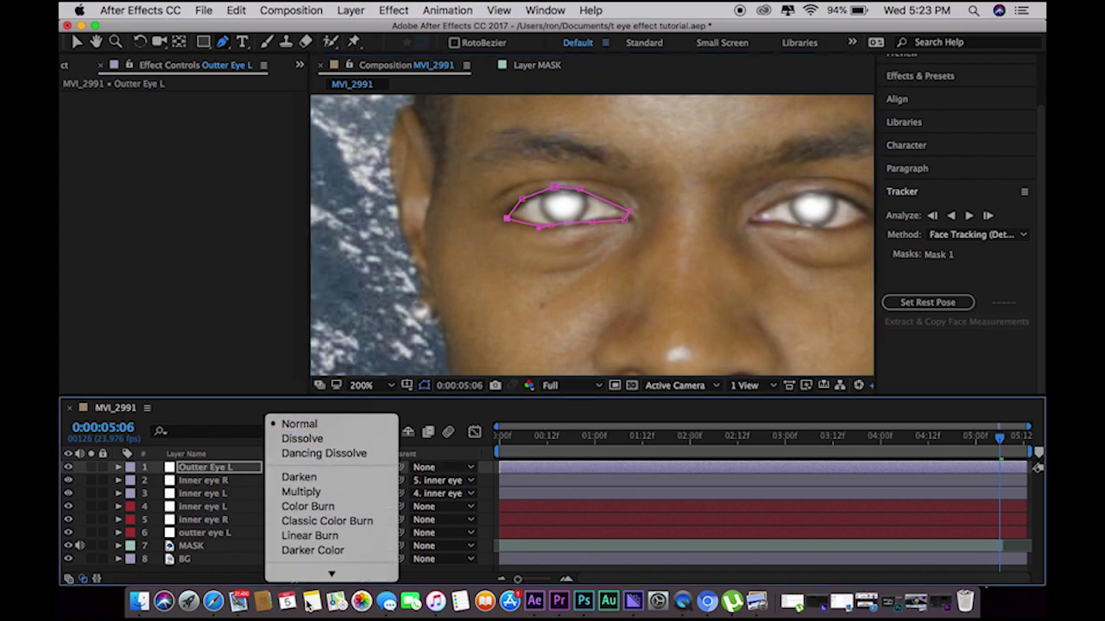
Set Outter Eye L to Add blend mode and select Inner eye R's Exposure effect
click(306, 529)
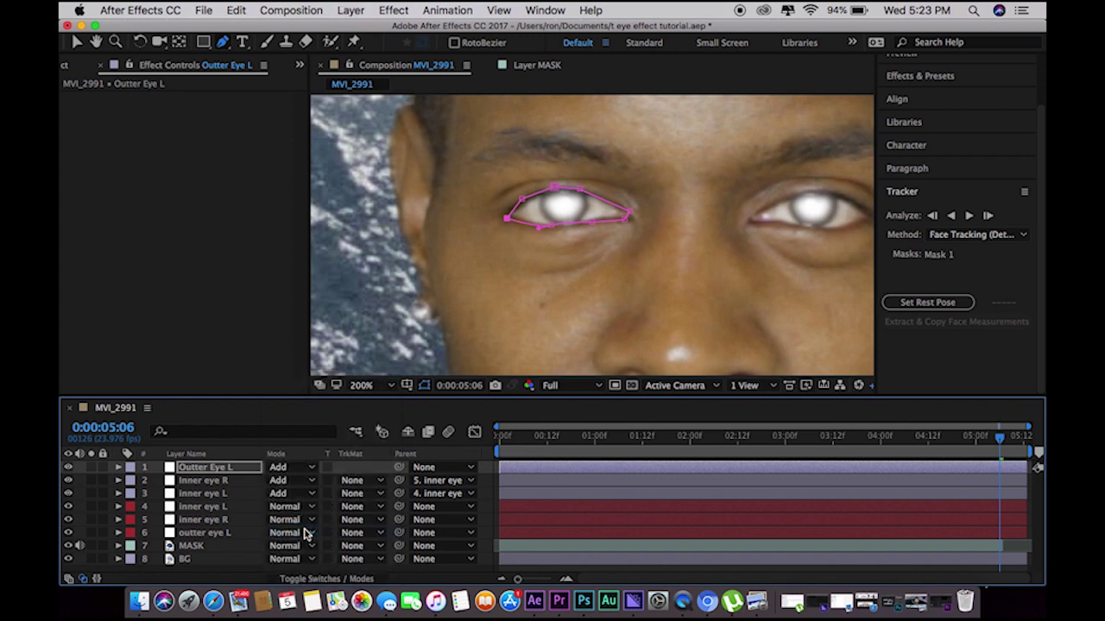
click(228, 481)
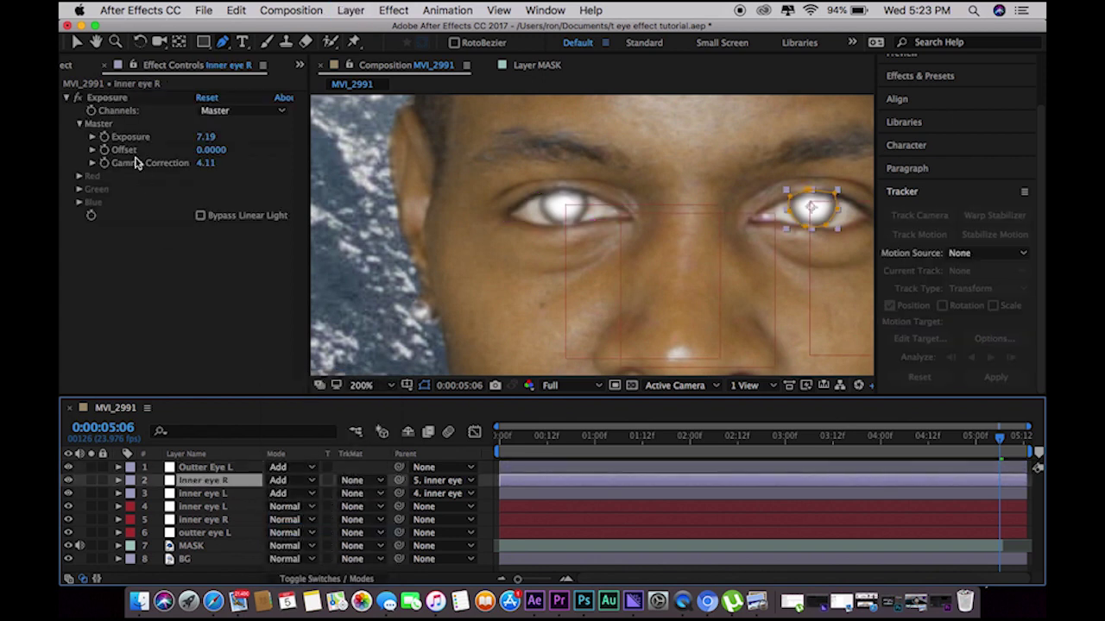
click(121, 98)
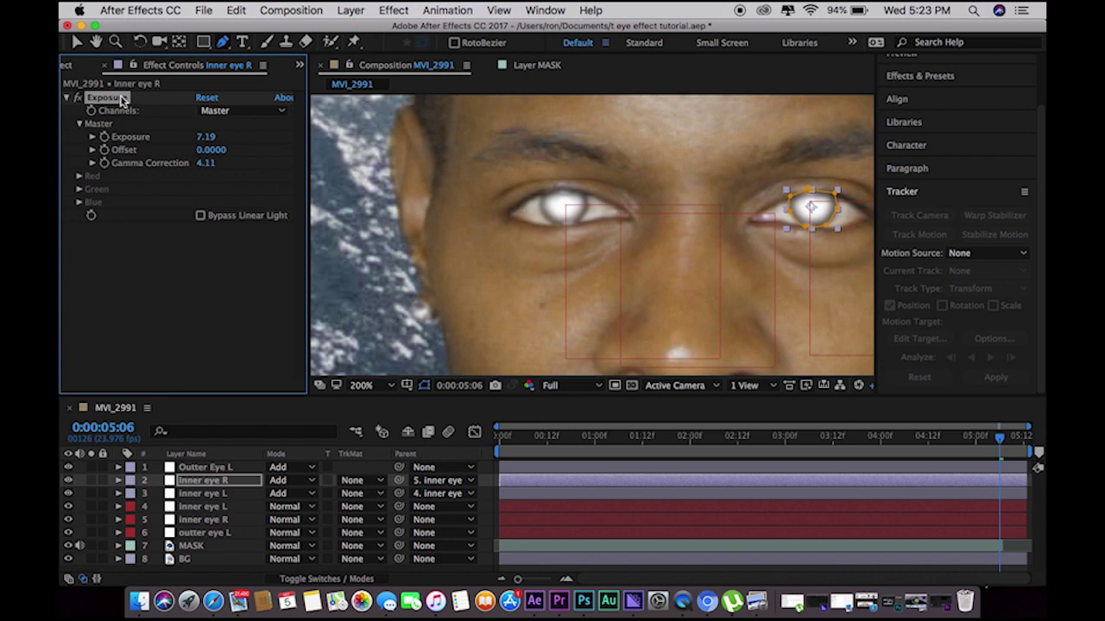
Parent Outter Eye L to the '6. outter eye L' null layer
click(202, 469)
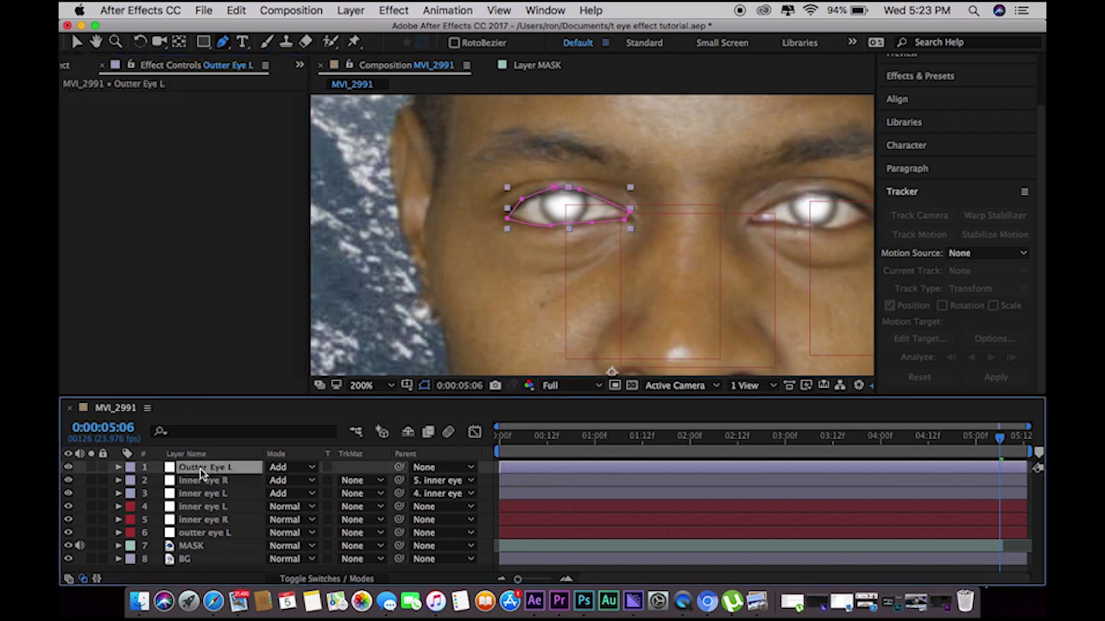
click(419, 469)
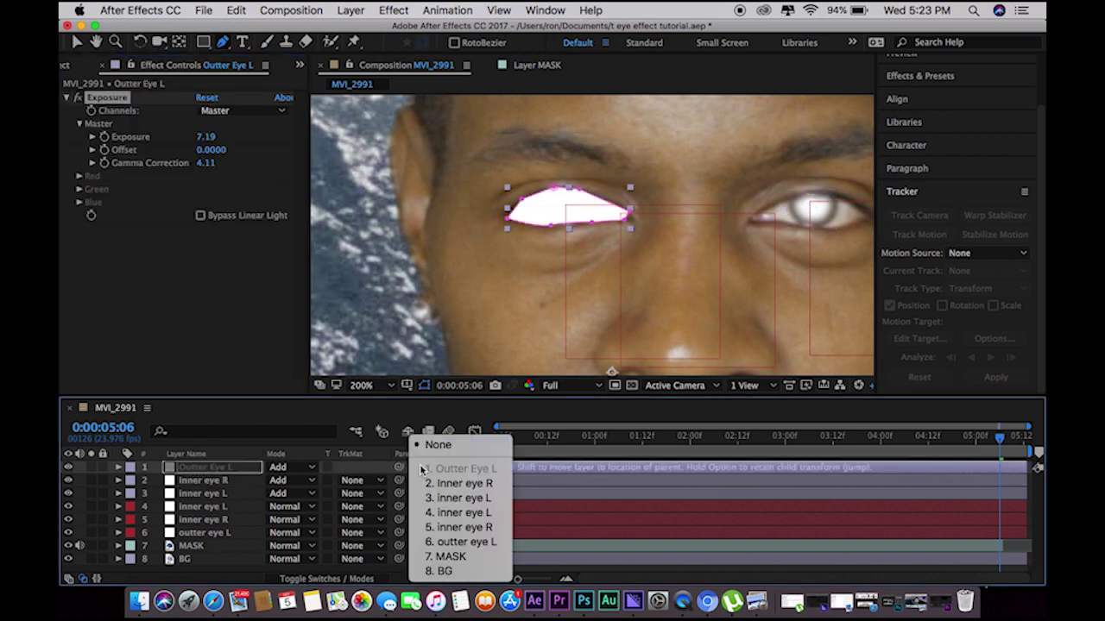
click(430, 543)
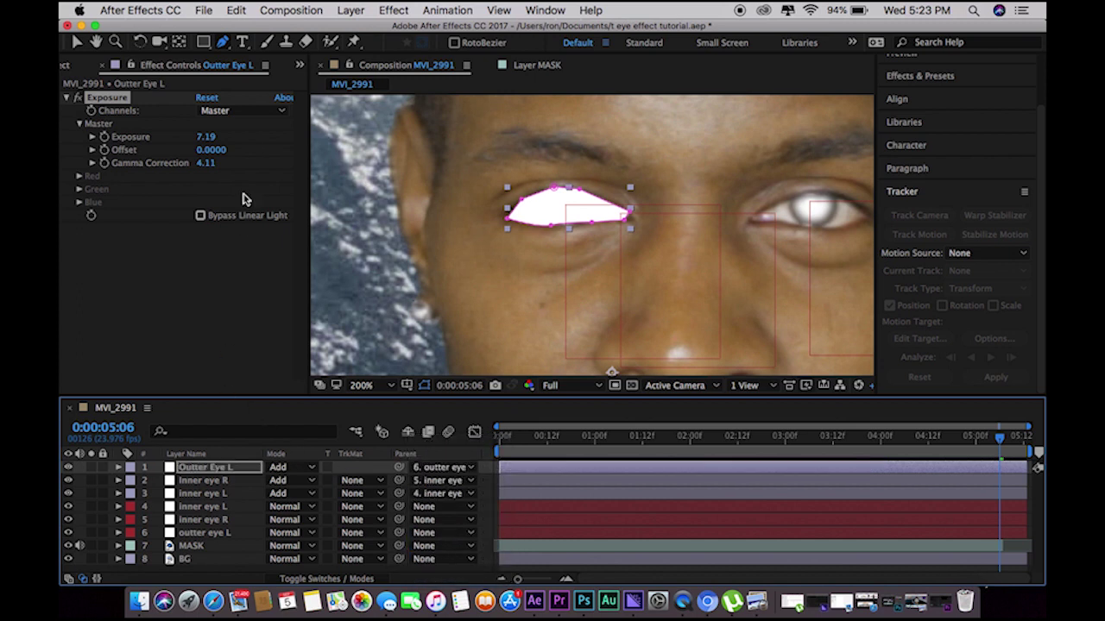
click(352, 10)
mouse_move(406, 10)
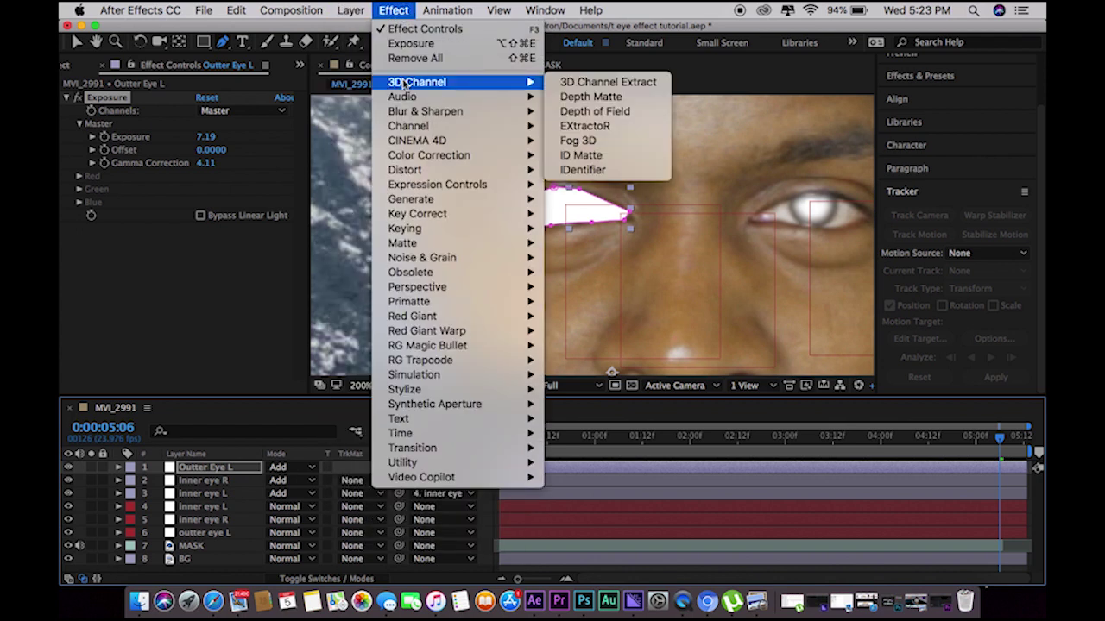
Add a Photo Filter: Cooling Filter (LBB), 100% density, Preserve Luminosity off
mouse_move(502, 156)
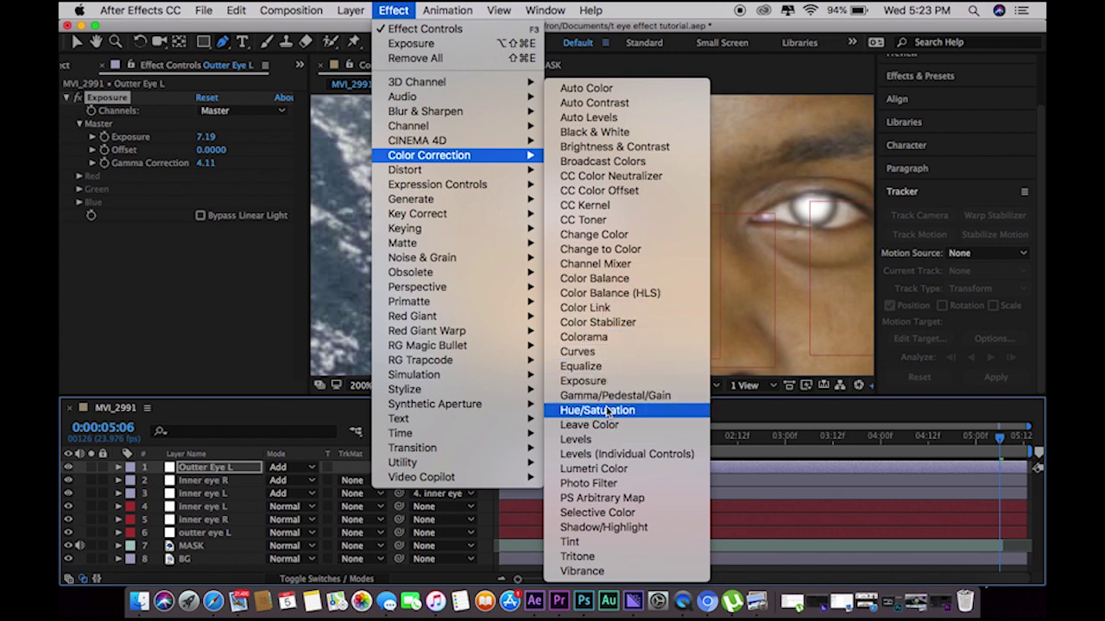
click(609, 485)
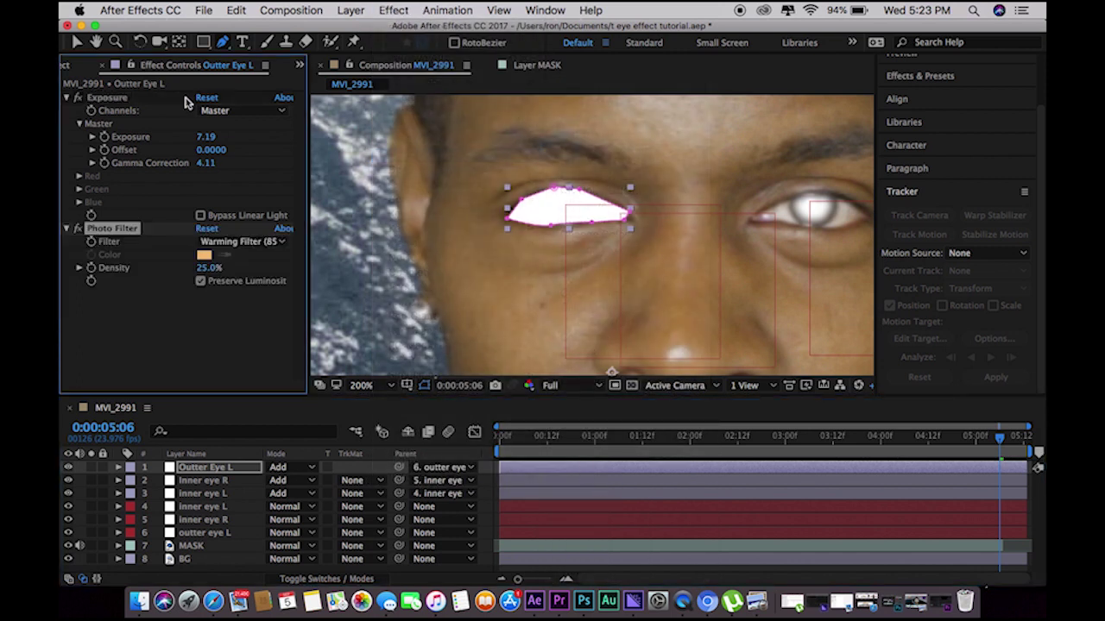
click(220, 244)
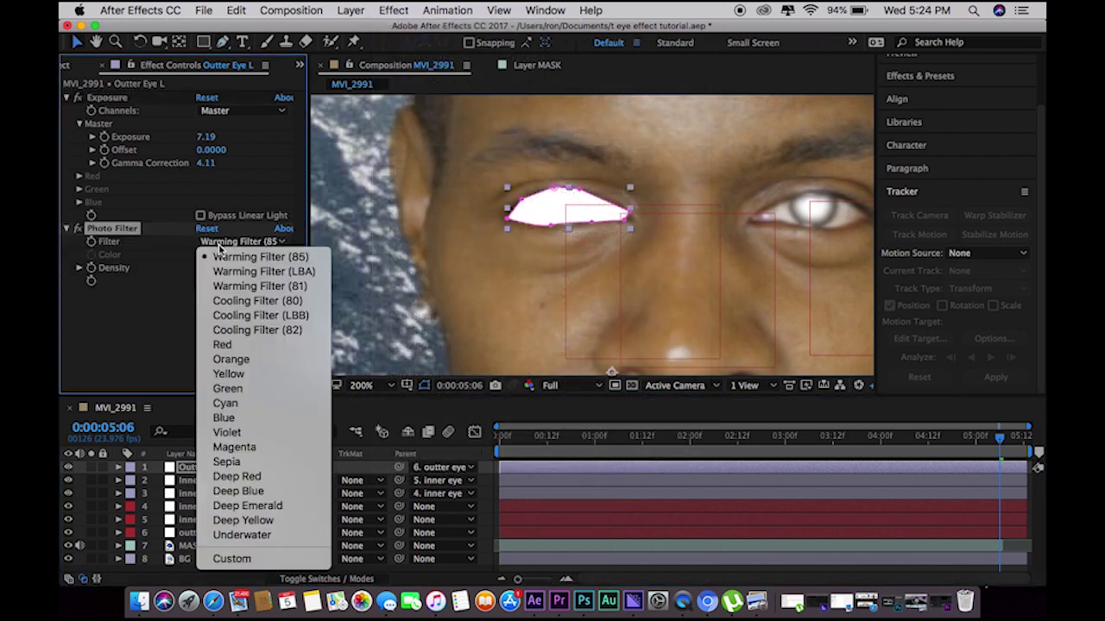
click(237, 317)
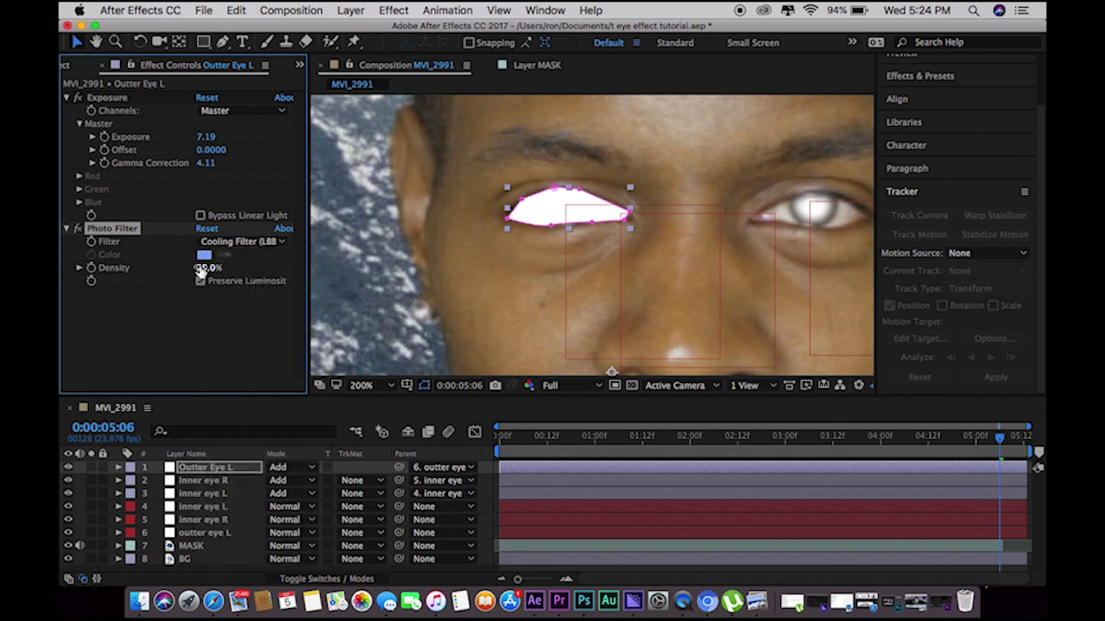
click(201, 268)
text(100)
key(Return)
click(199, 283)
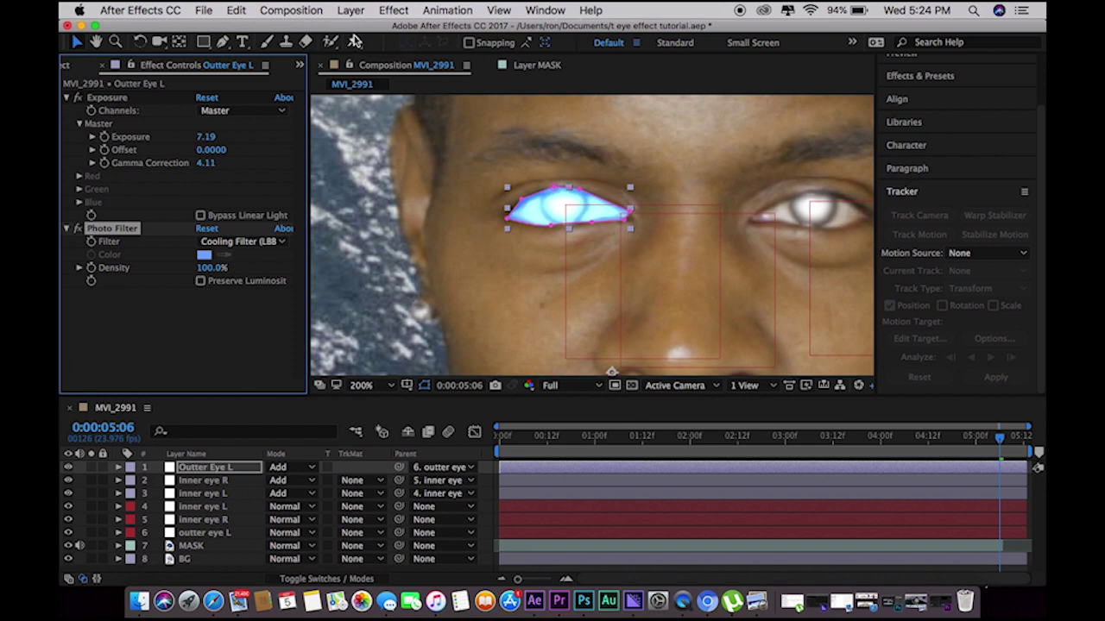
click(393, 11)
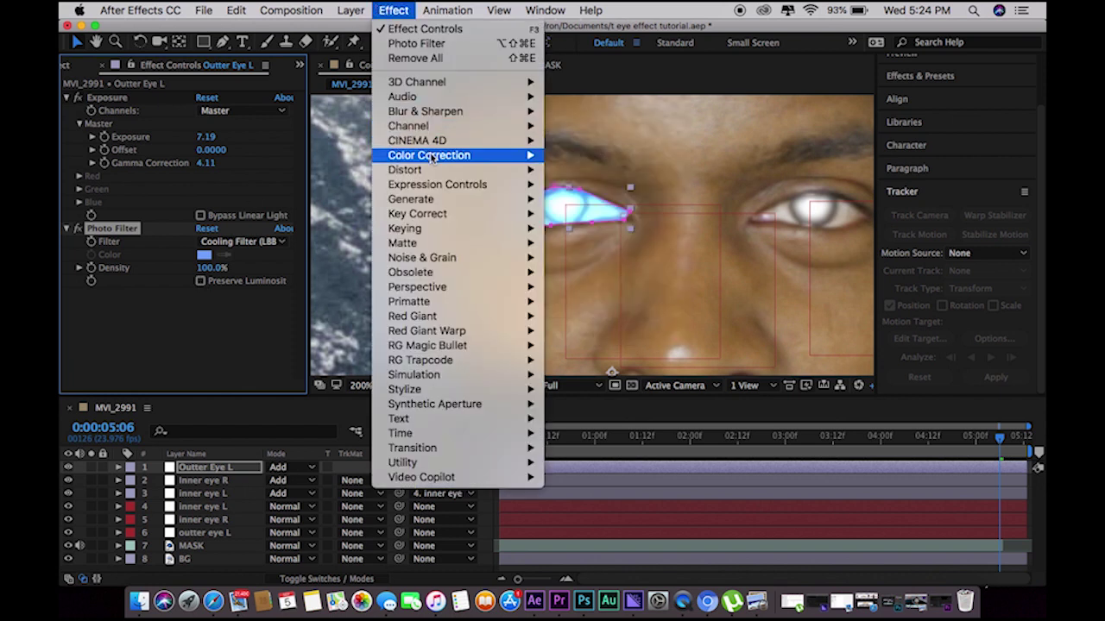
Apply Tint to Outter Eye L with Amount to Tint set to 70%
mouse_move(432, 155)
click(571, 542)
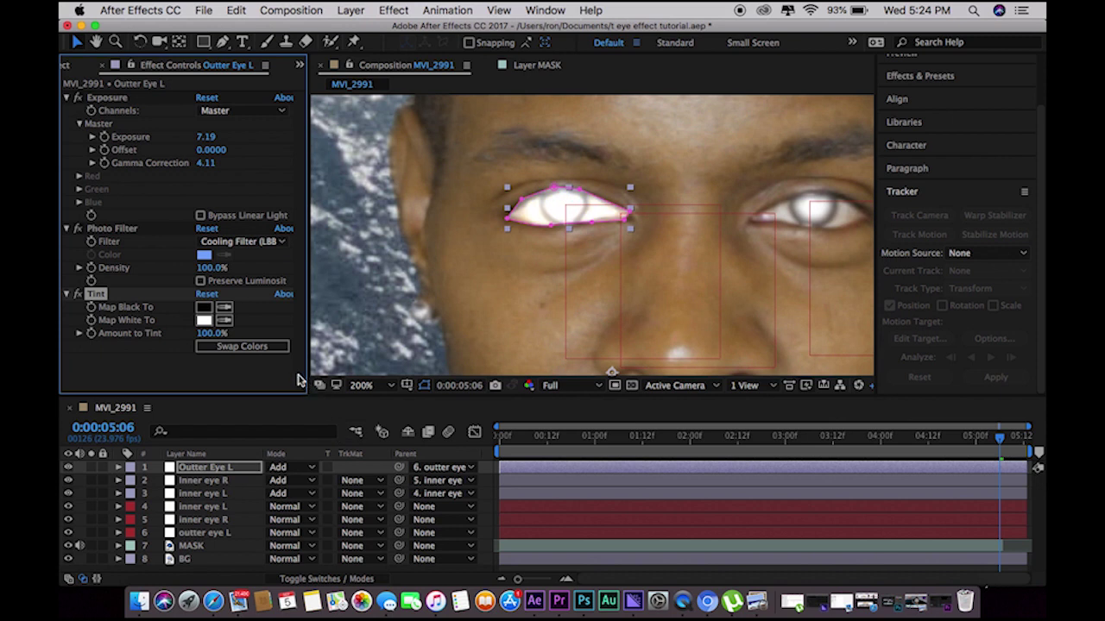
click(207, 335)
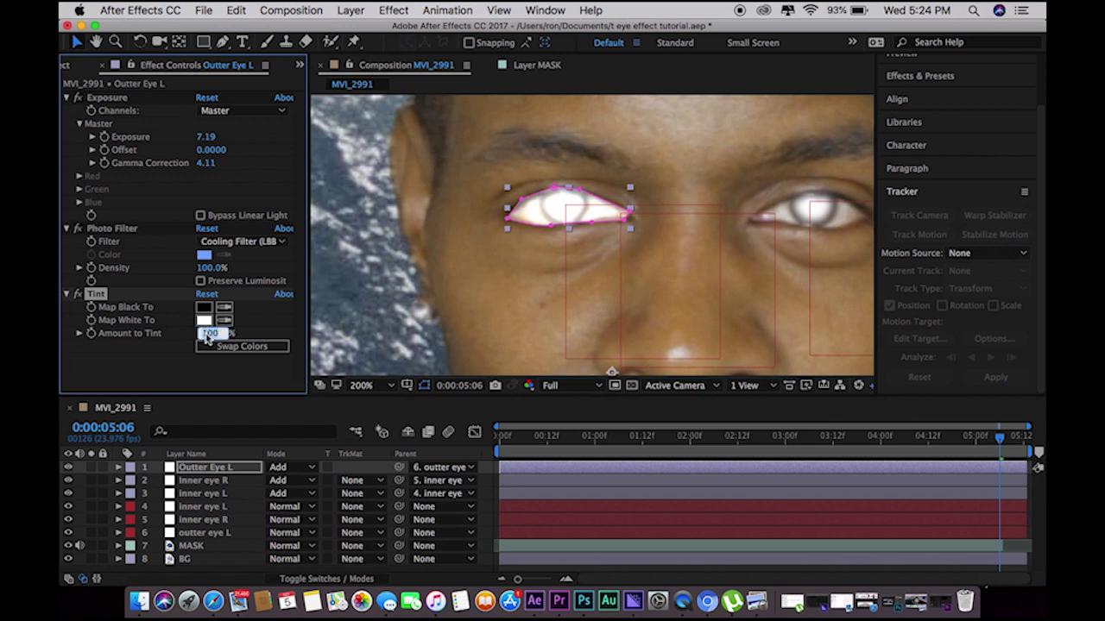
text(70)
key(Return)
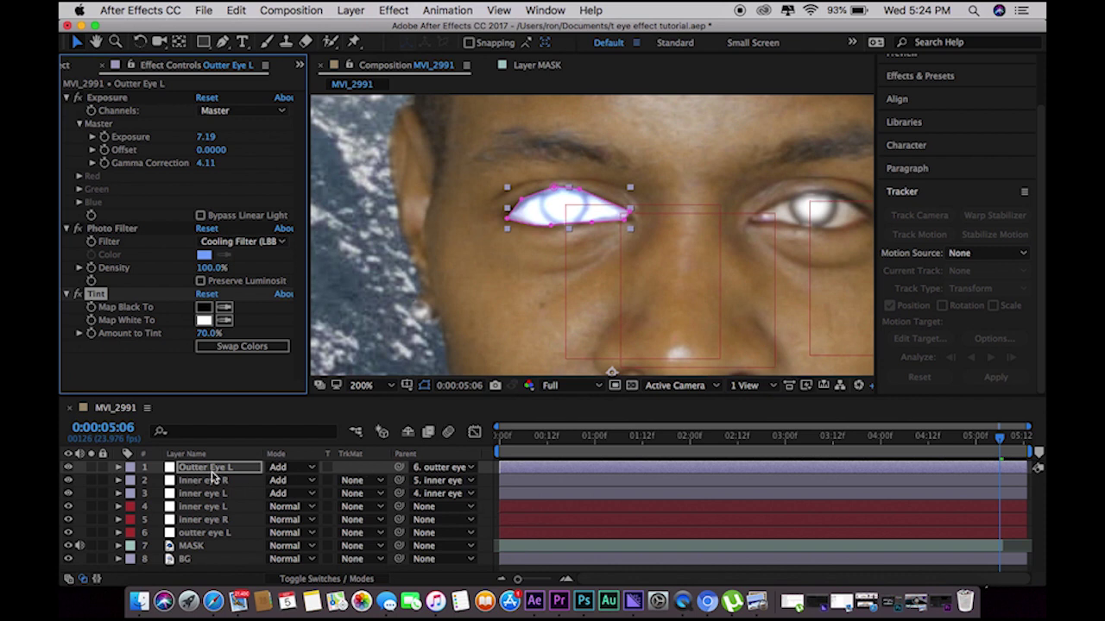
Set Mask 1's feather to 15 pixels, then settle on 10 pixels
key(m)
click(149, 480)
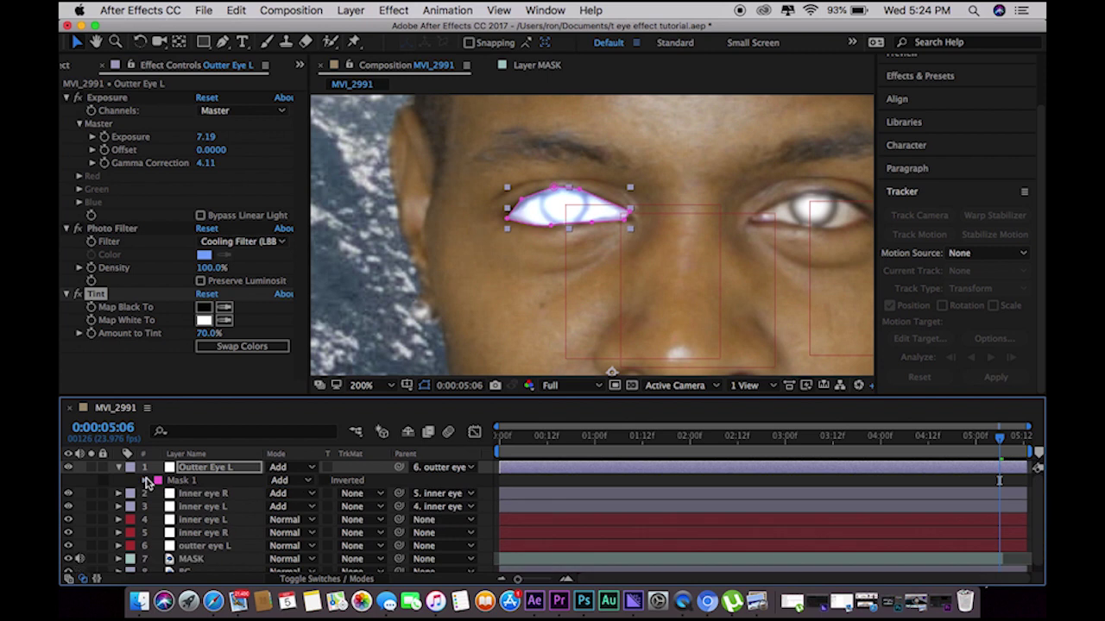
click(302, 507)
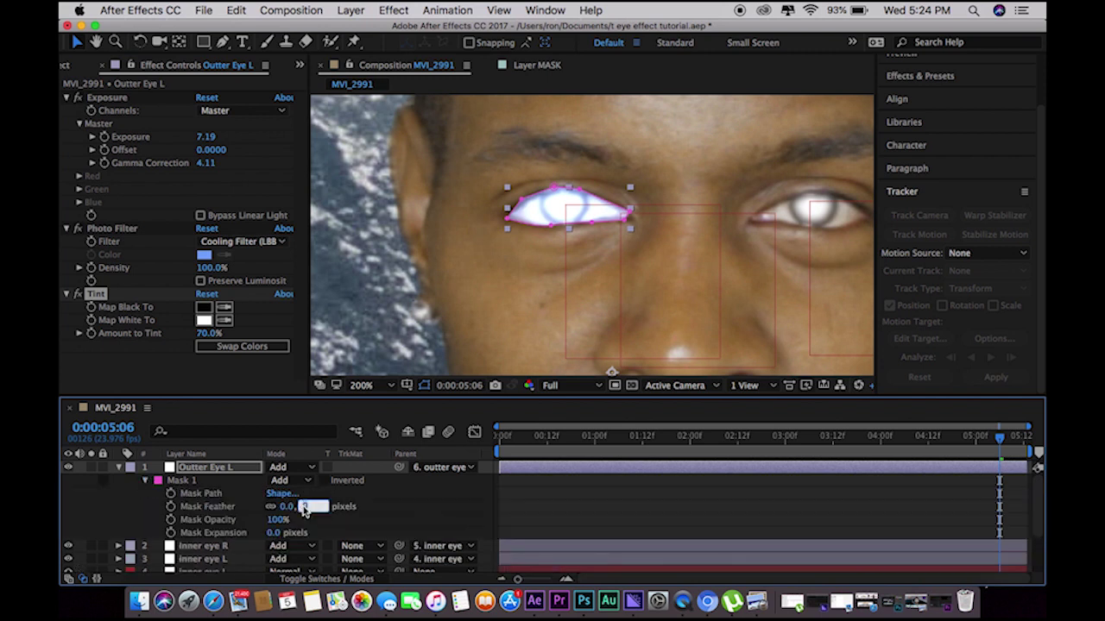
text(15)
key(Return)
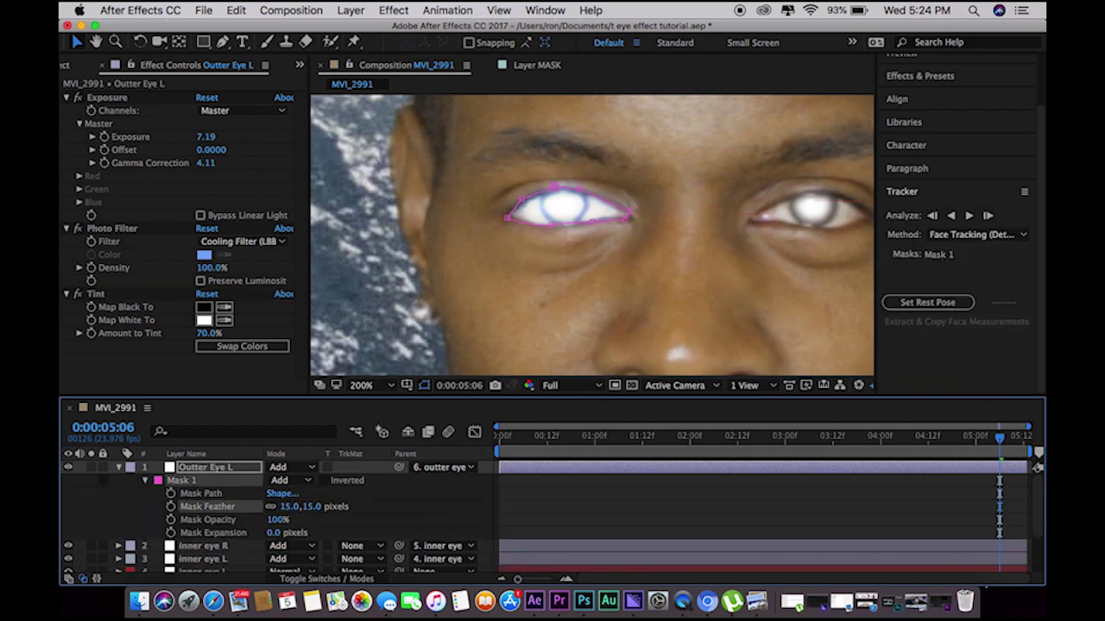
click(303, 508)
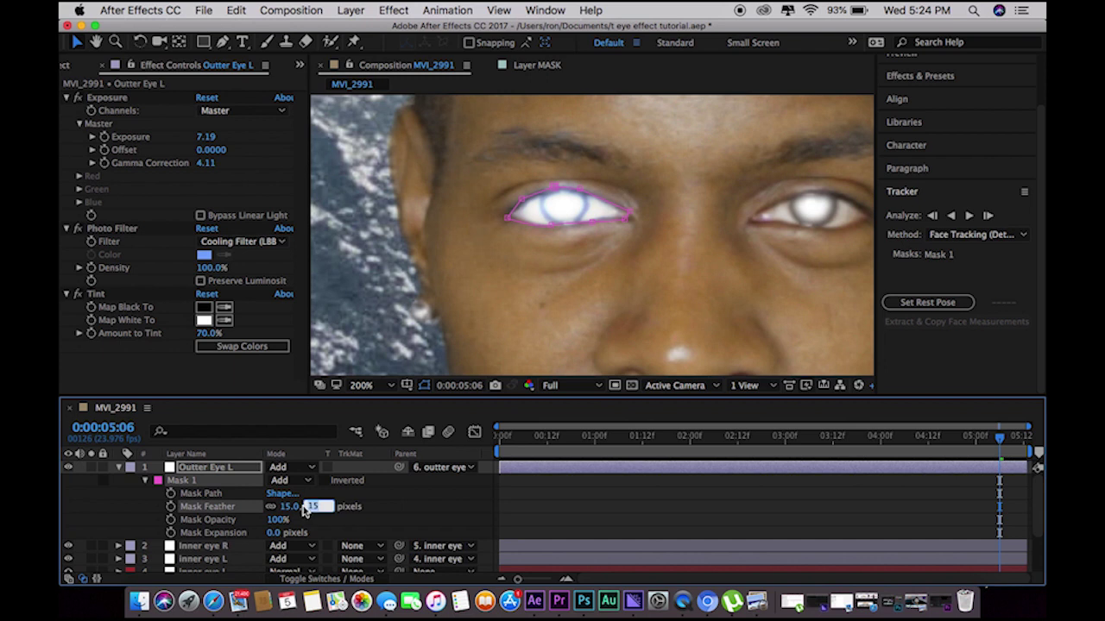
text(10)
key(Return)
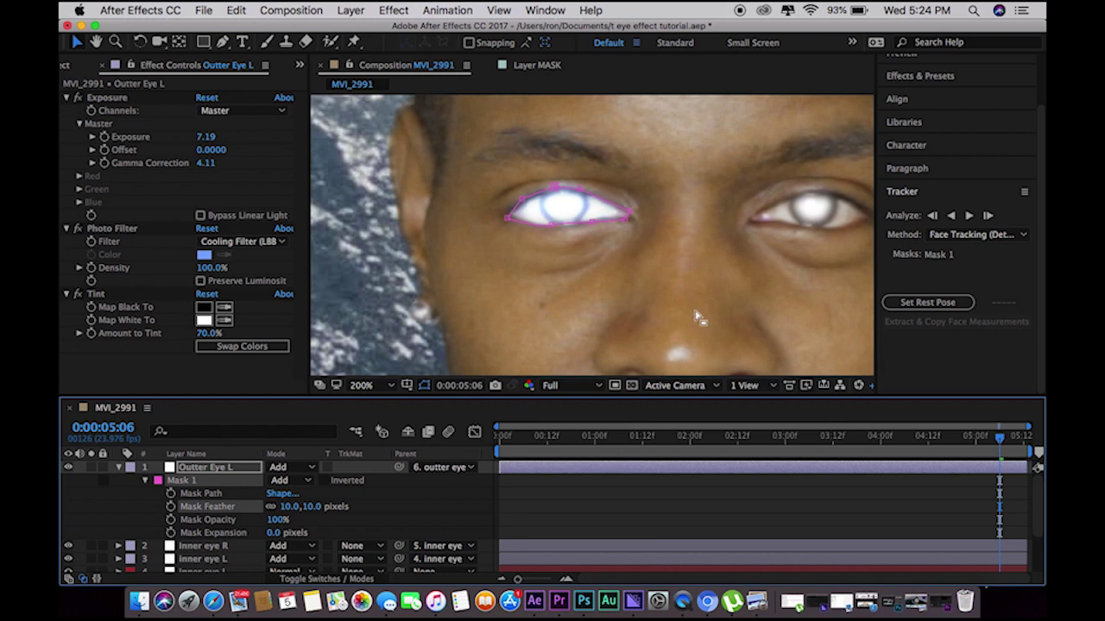
Pan and zoom the viewer onto the man's face to inspect the feathered glow
scroll(699, 318, down, 3)
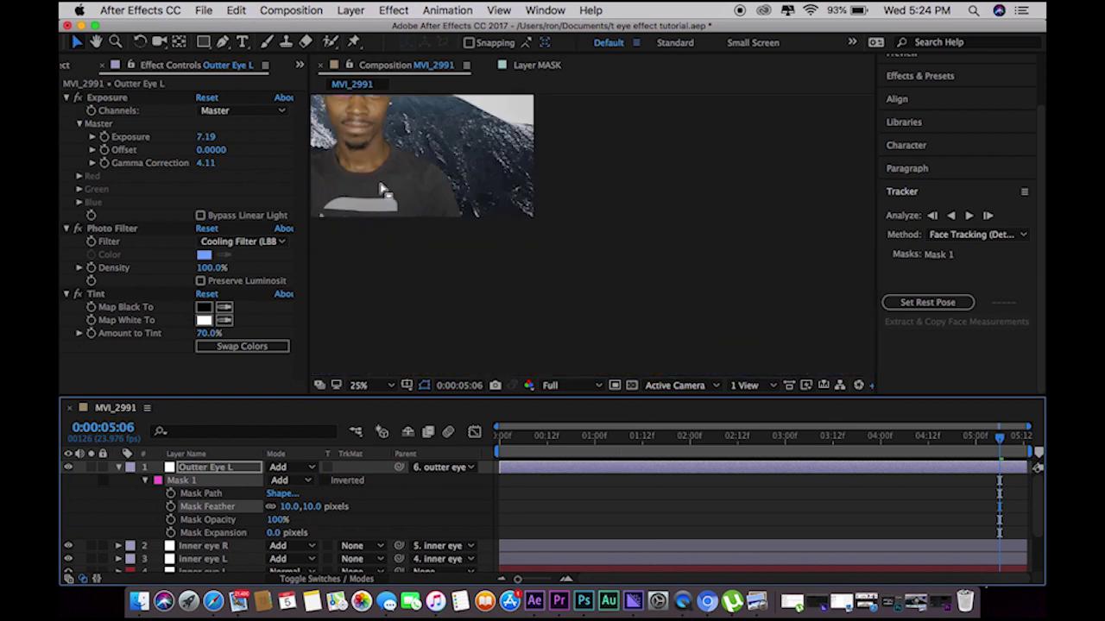
key(h)
drag(397, 181, 533, 262)
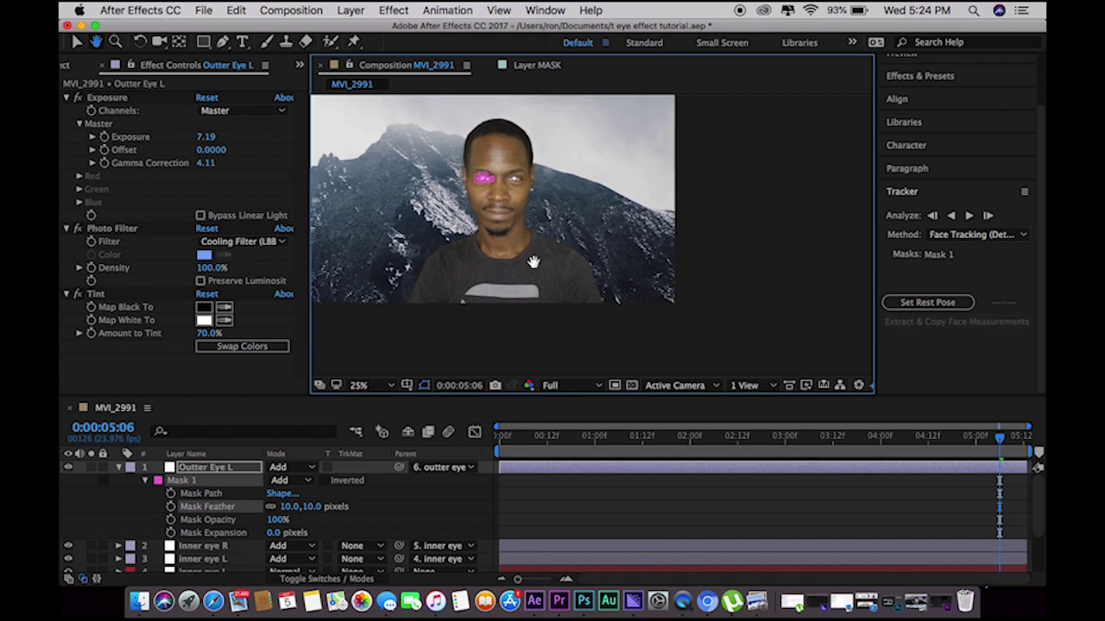
key(z)
click(522, 221)
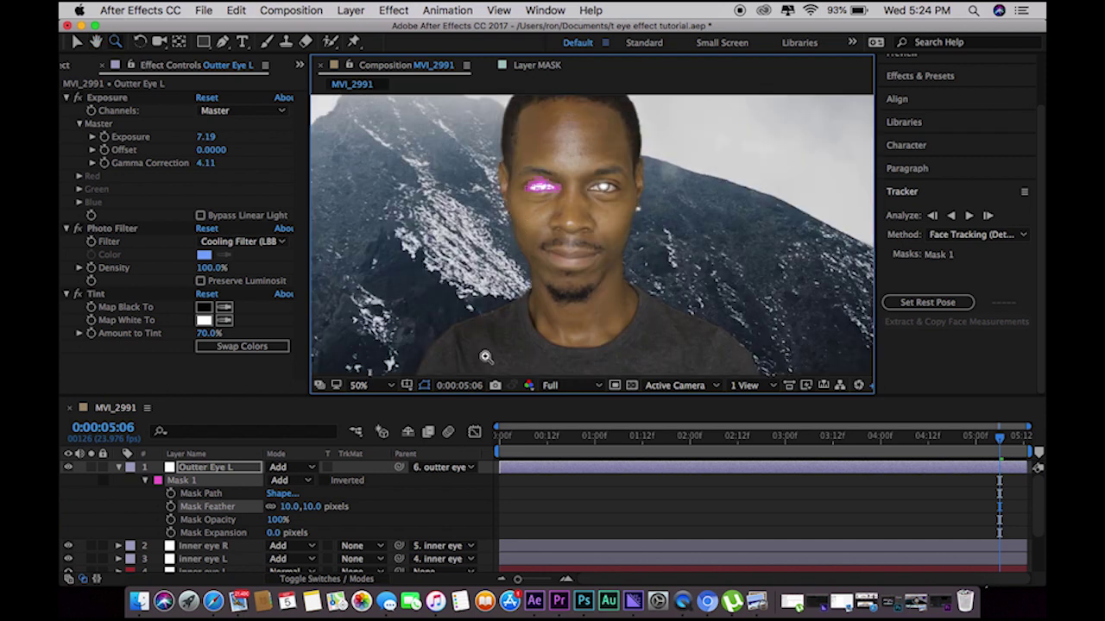
key(v)
click(547, 475)
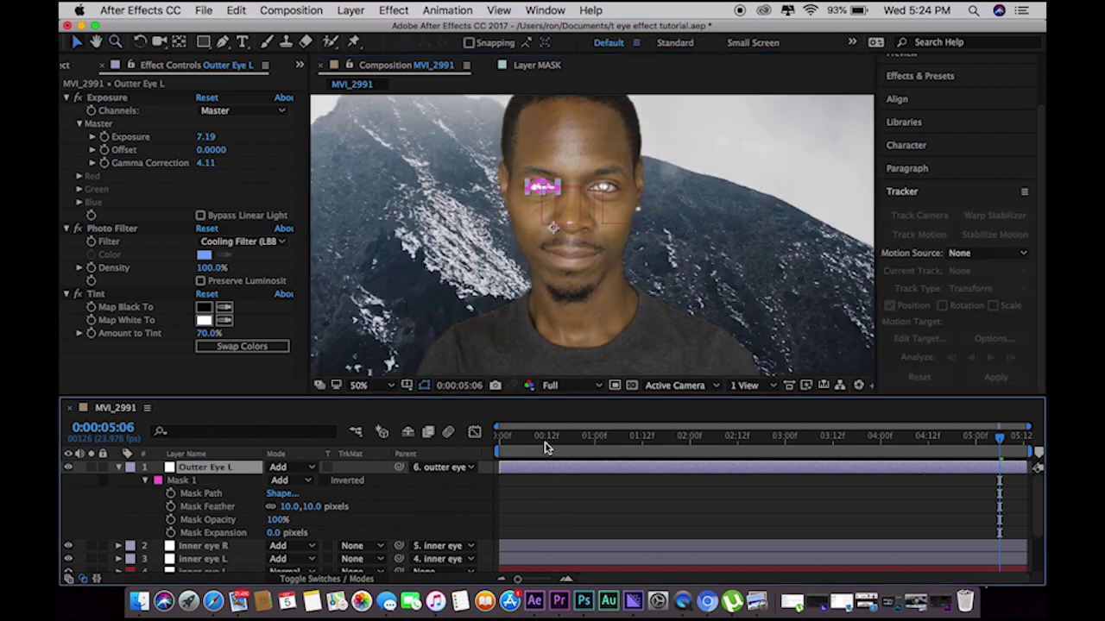
Move Outter Eye L's anchor point up onto the left eye and preview from the start
click(178, 43)
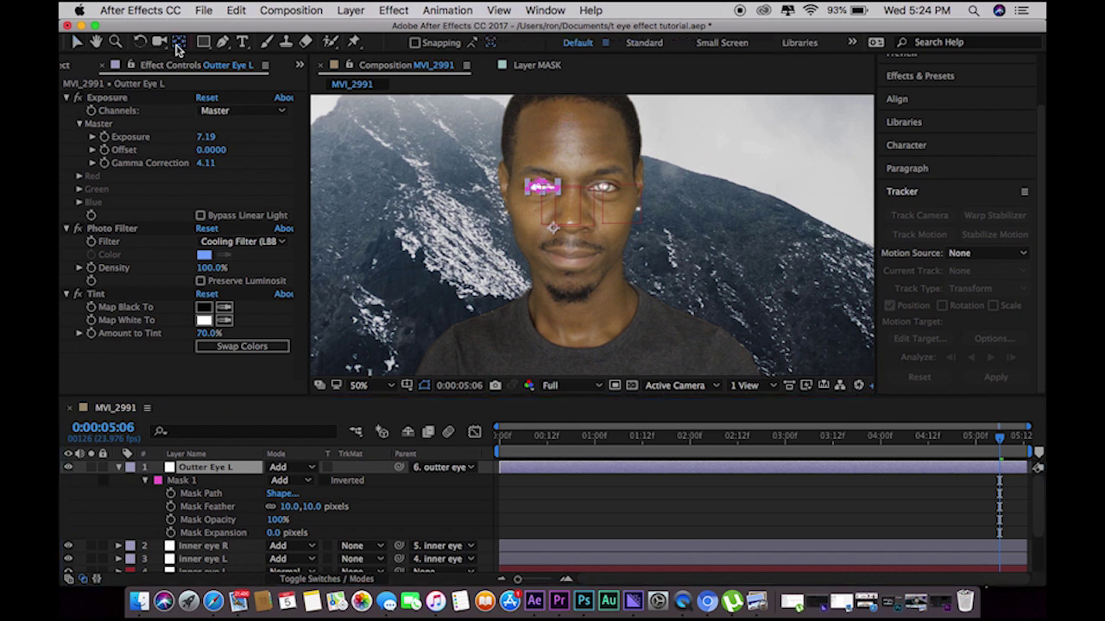
drag(553, 228, 554, 193)
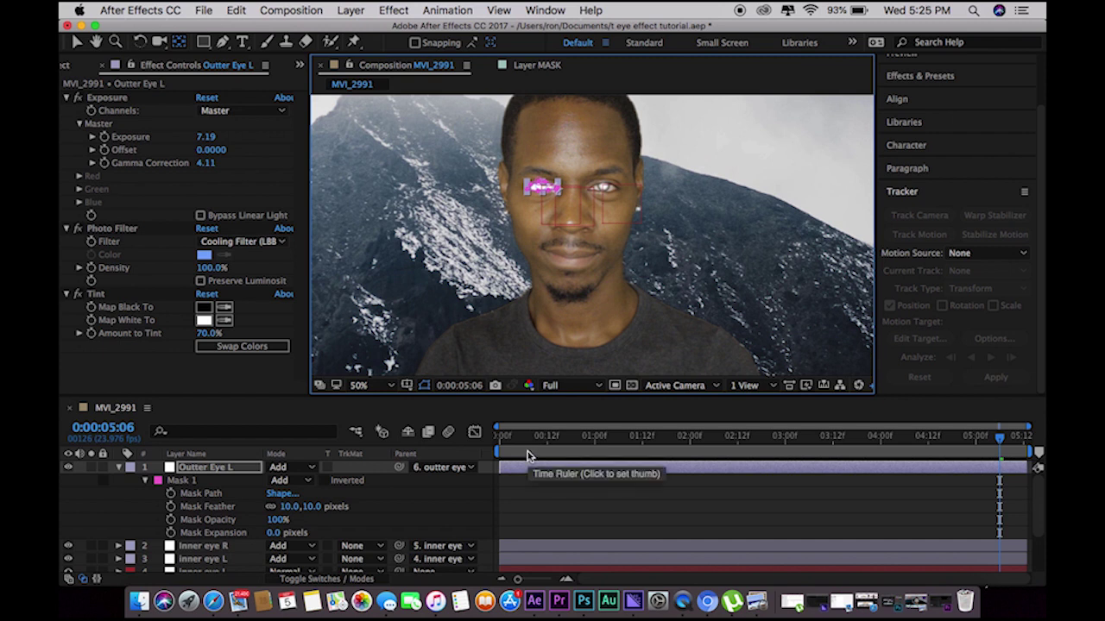
drag(516, 451, 466, 447)
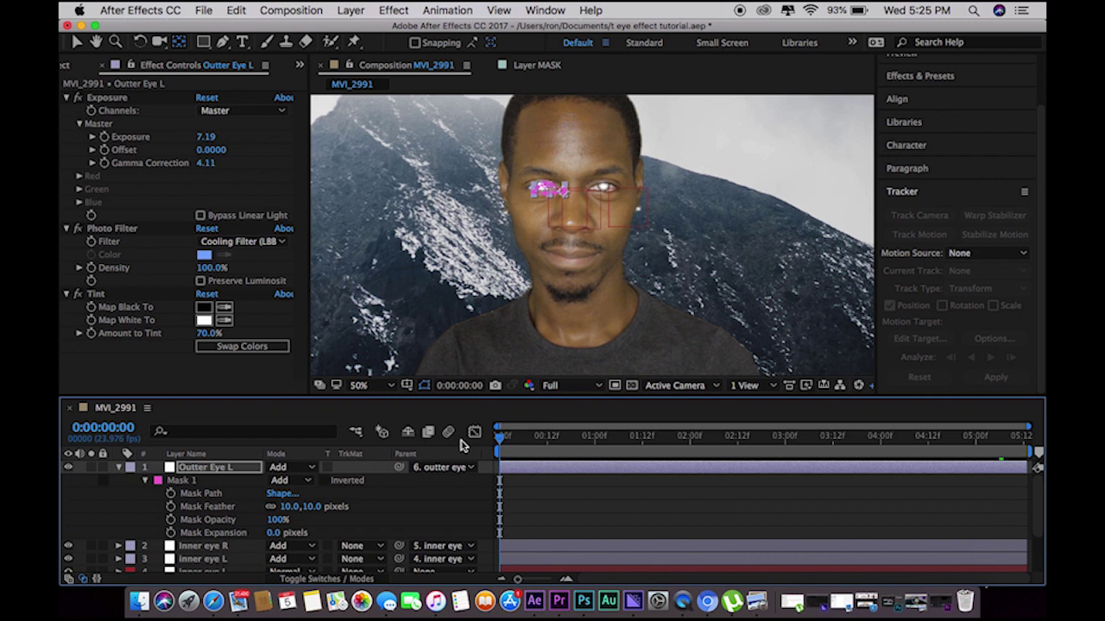
key(space)
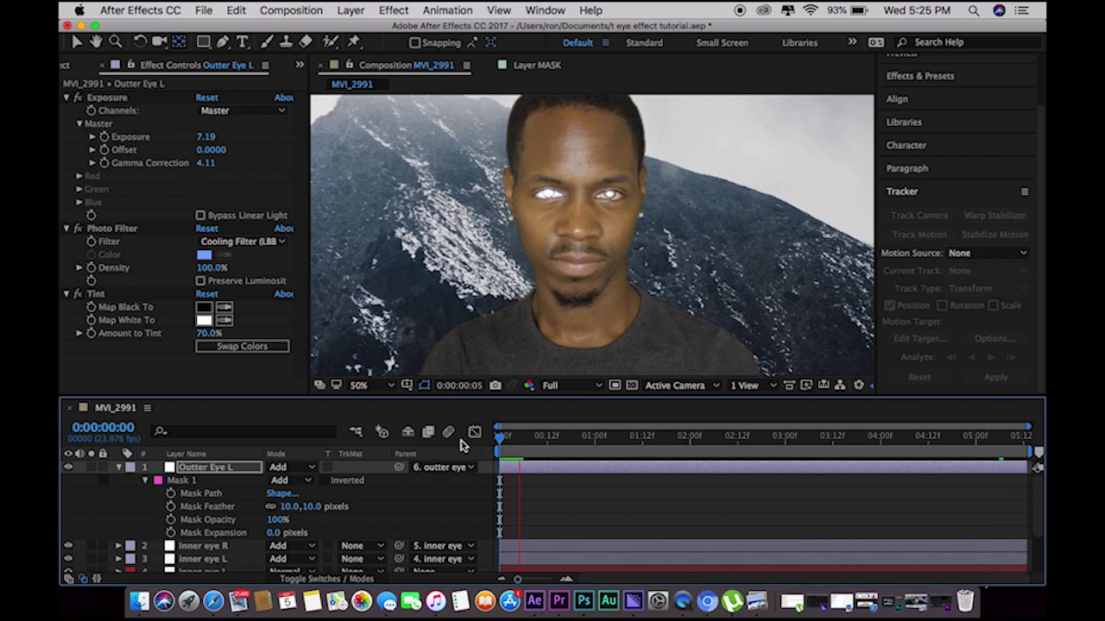
key(space)
Drop the mask feather to 0 pixels, fit the viewer, and revisit the feather value
drag(276, 503, 223, 504)
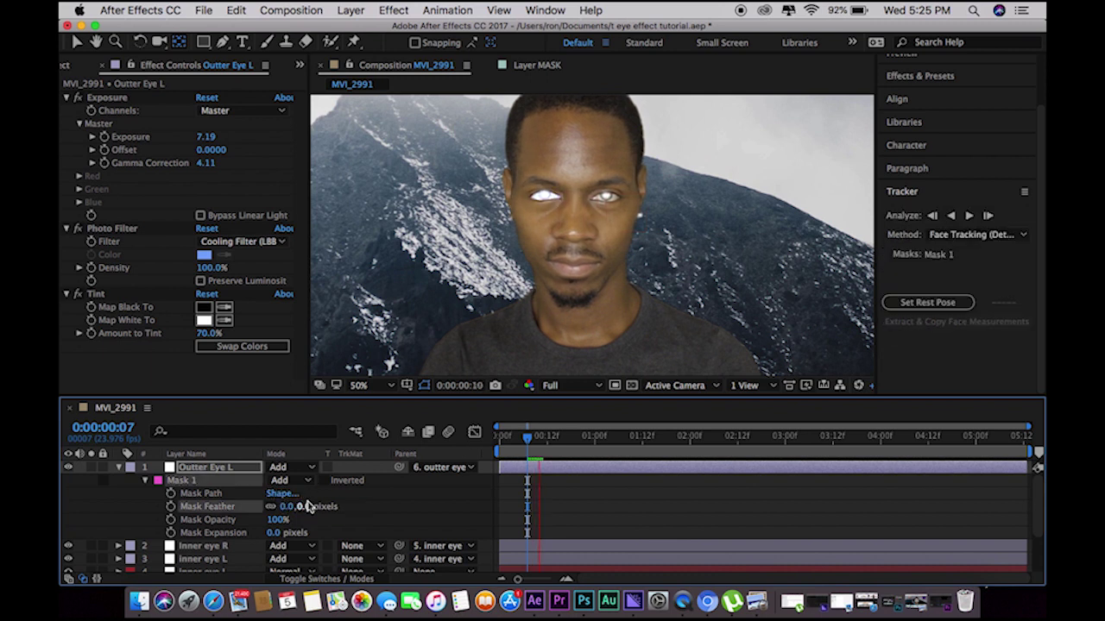
key(space)
click(359, 385)
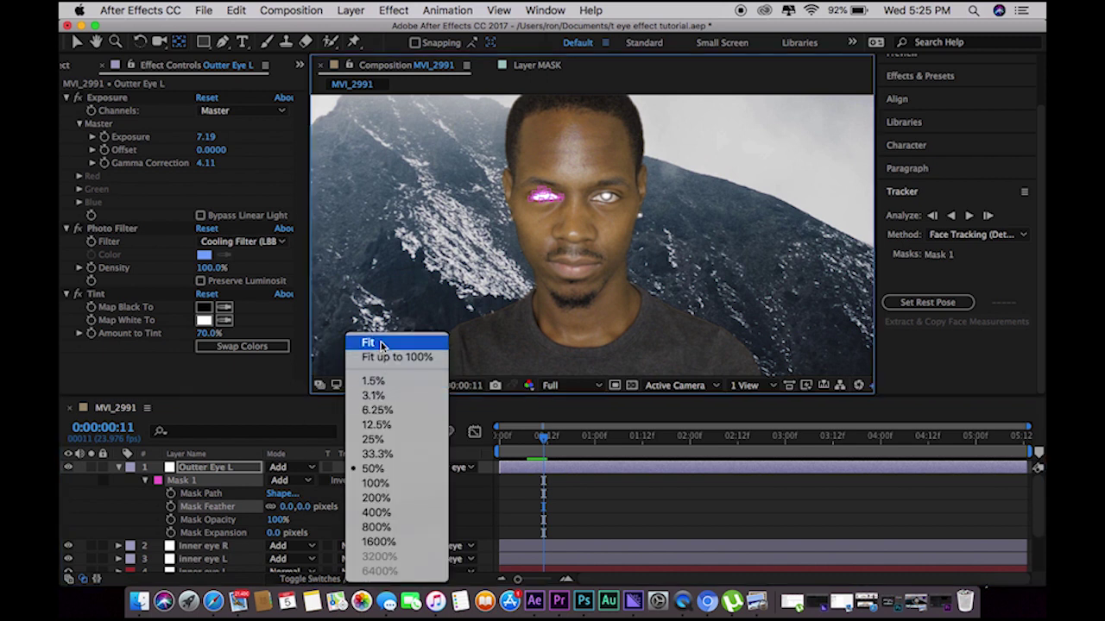
click(384, 345)
click(500, 436)
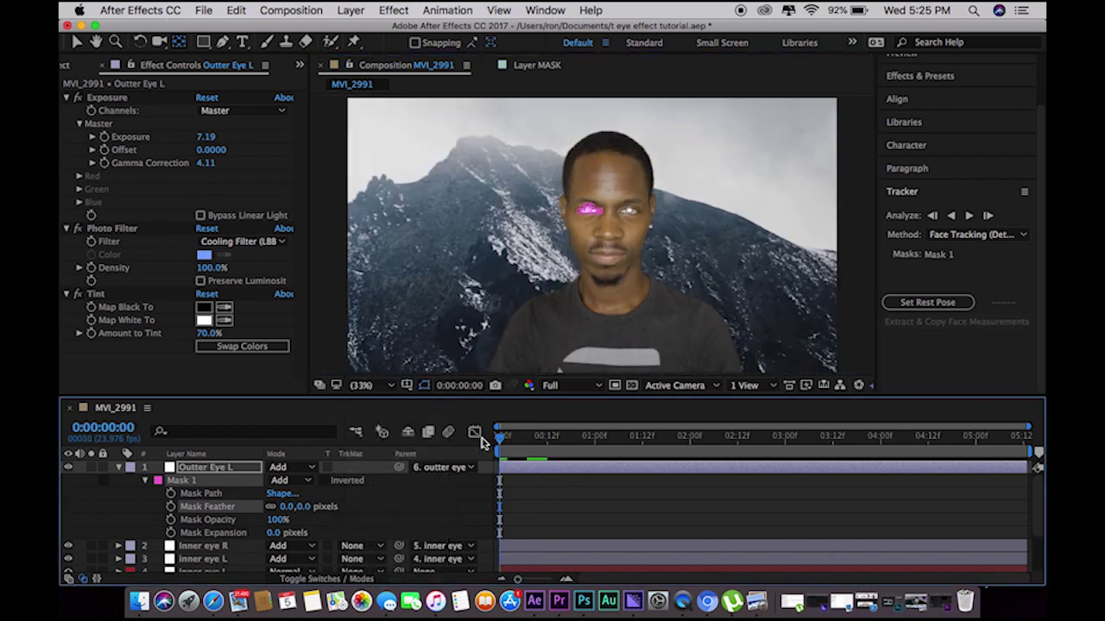
click(551, 436)
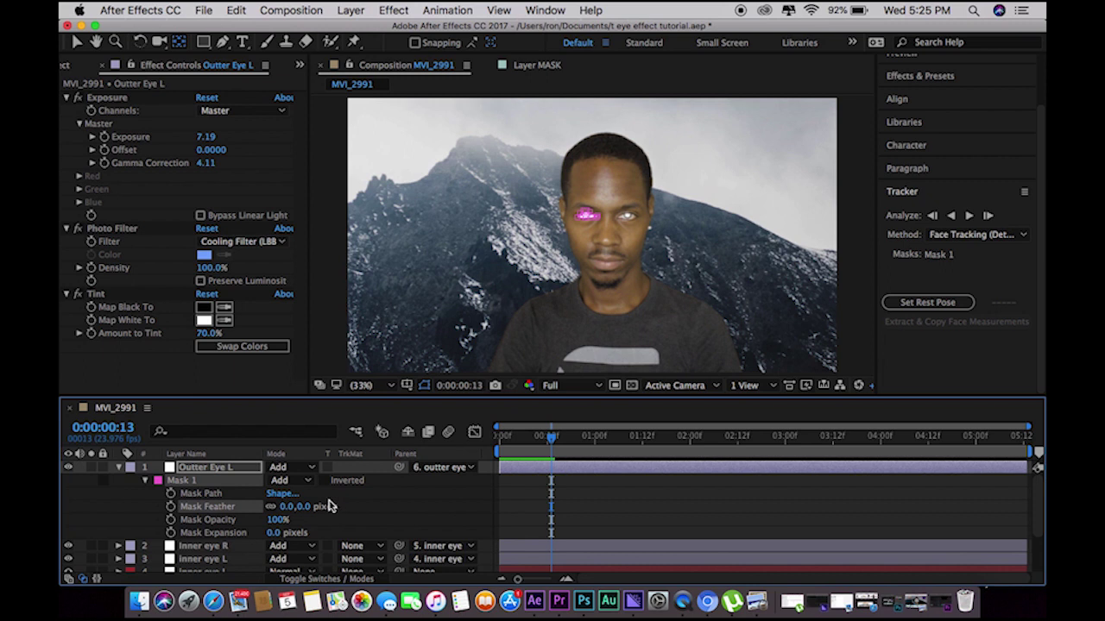
click(304, 506)
Set Outter Eye L's Mask Feather to 10 pixels
text(10)
key(Return)
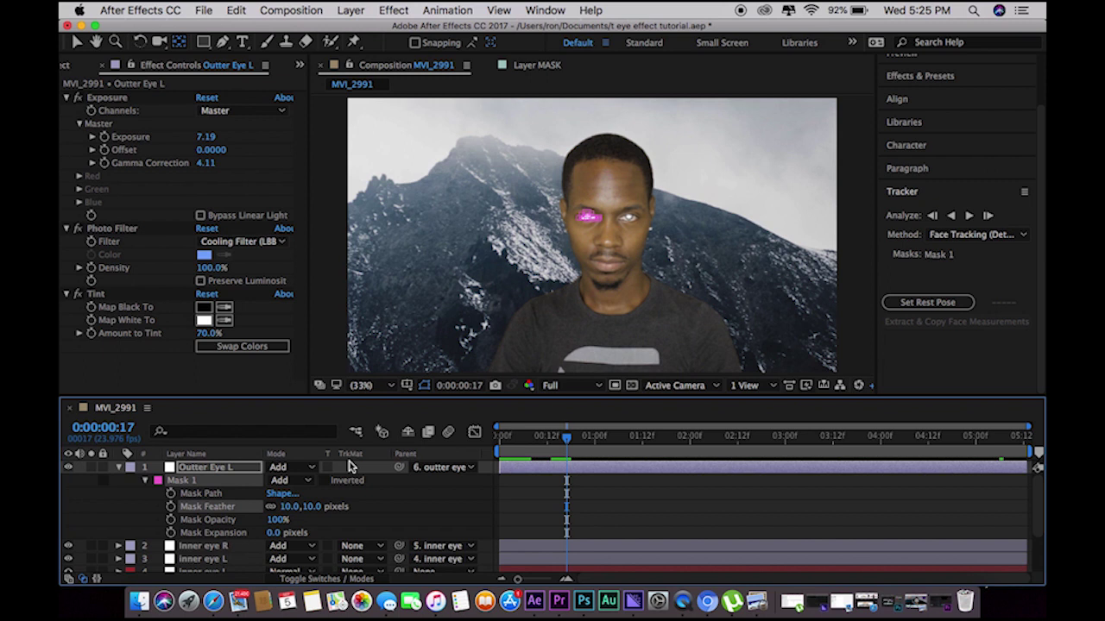
From the first frame, track one point on the man's eye through the MASK layer
click(119, 468)
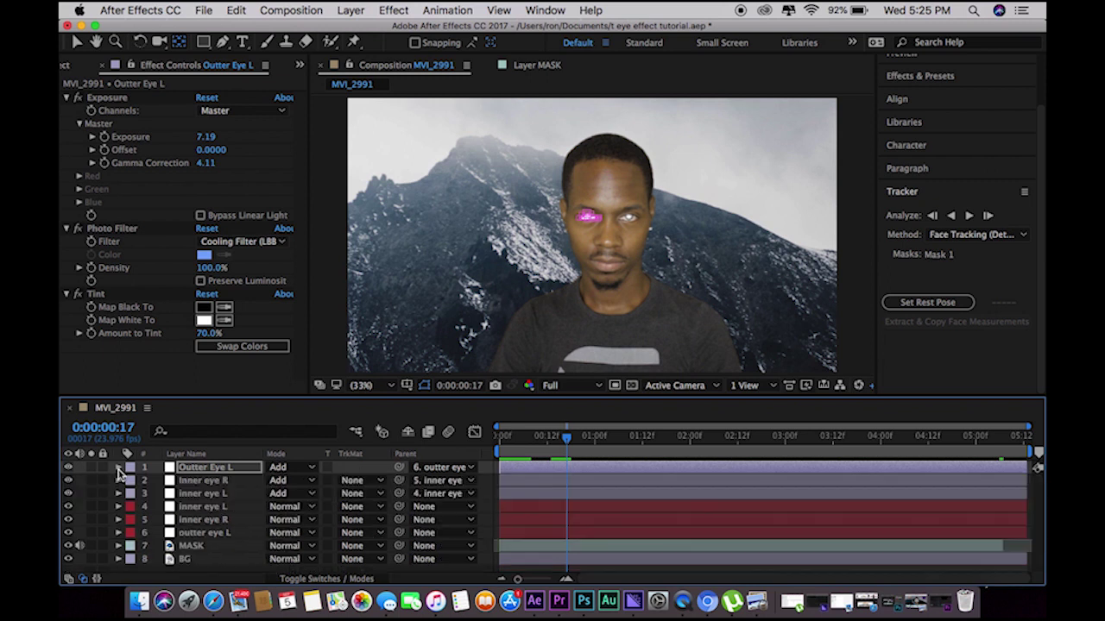
click(534, 550)
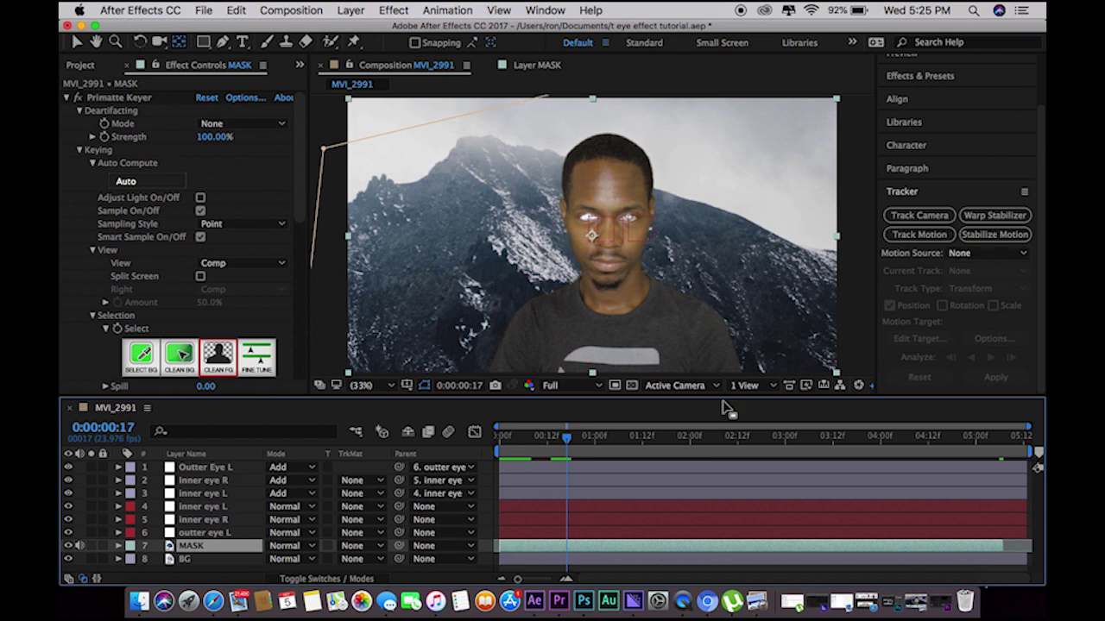
key(Home)
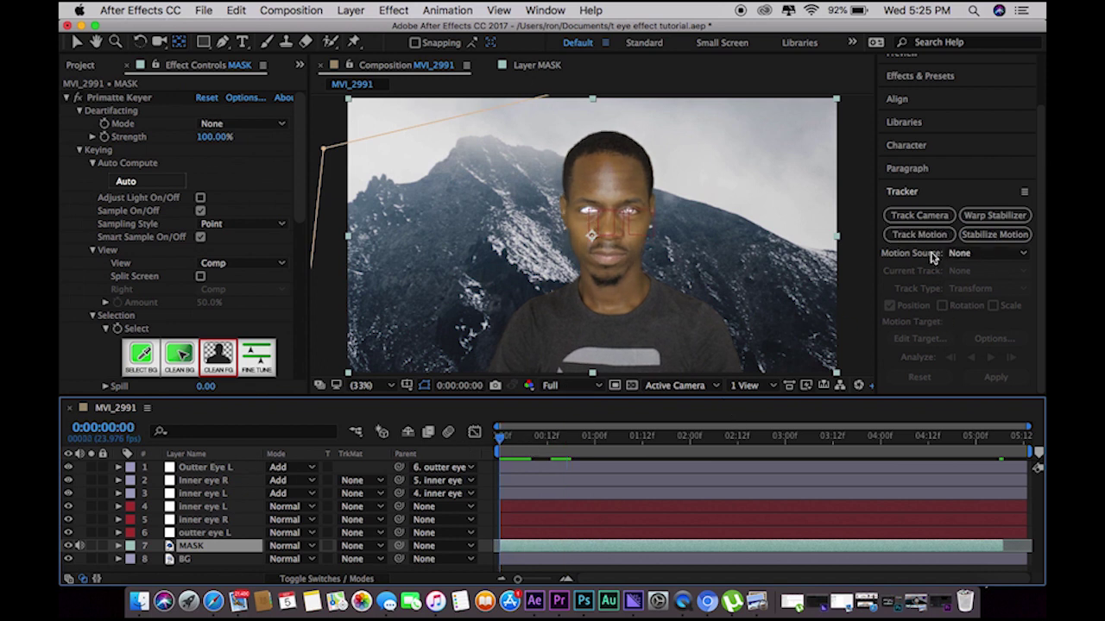
click(934, 235)
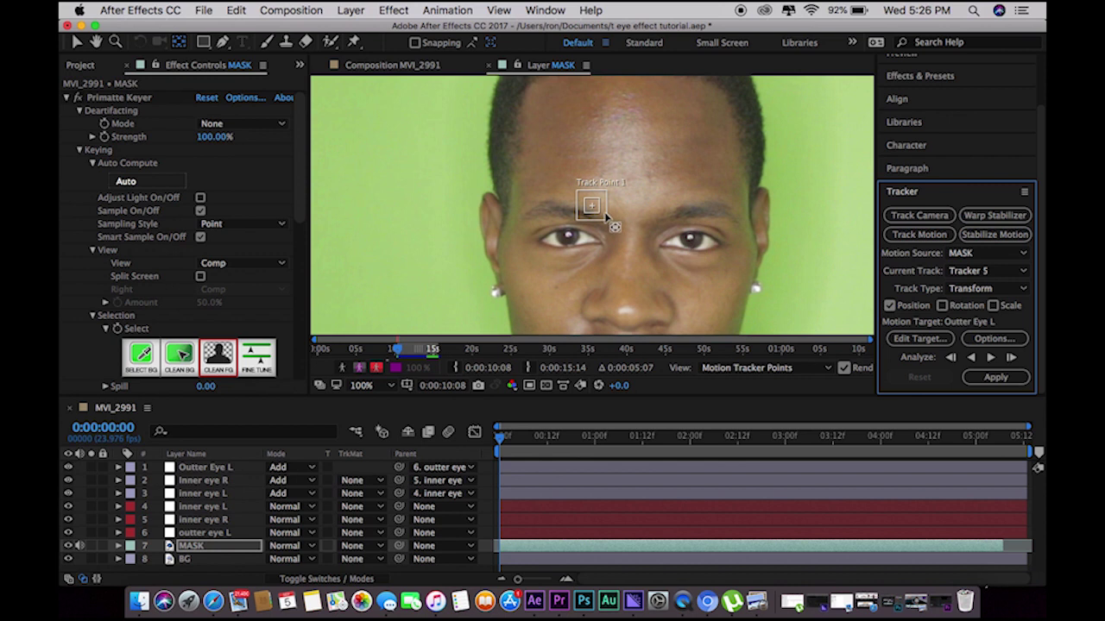
drag(607, 218, 676, 256)
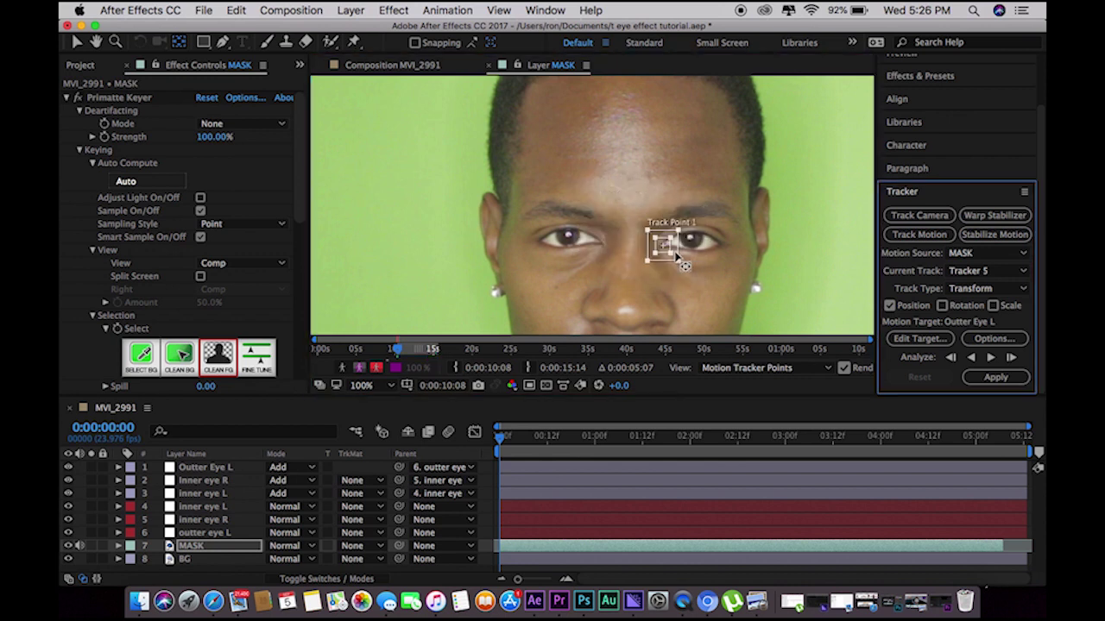
click(989, 357)
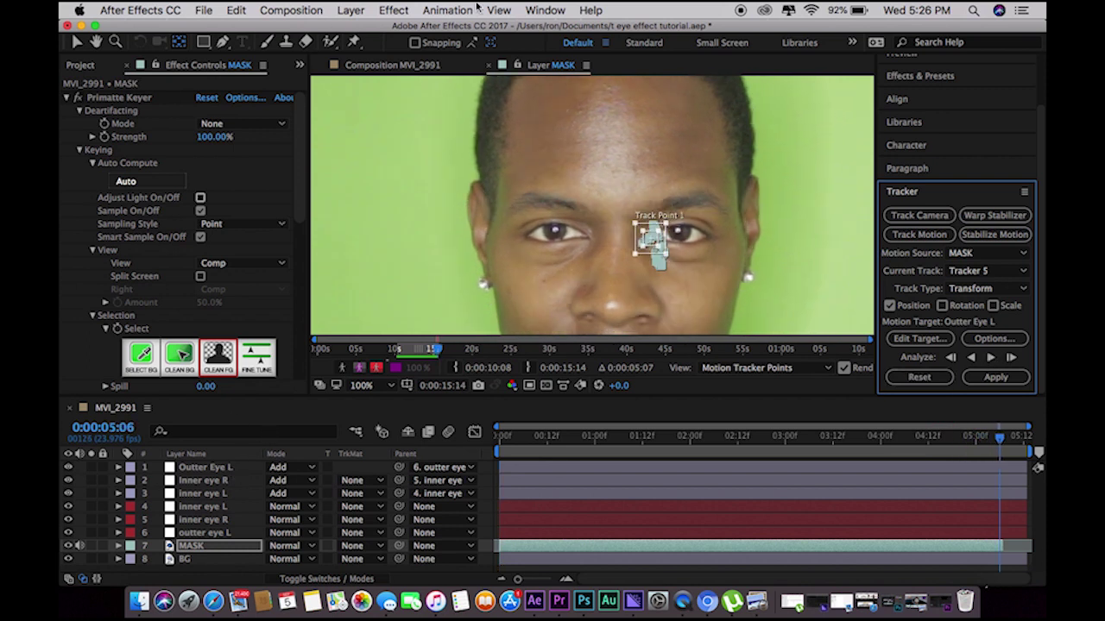
click(363, 11)
Add a Null Object layer, fit the frame in the viewer, and preview the composite
mouse_move(377, 35)
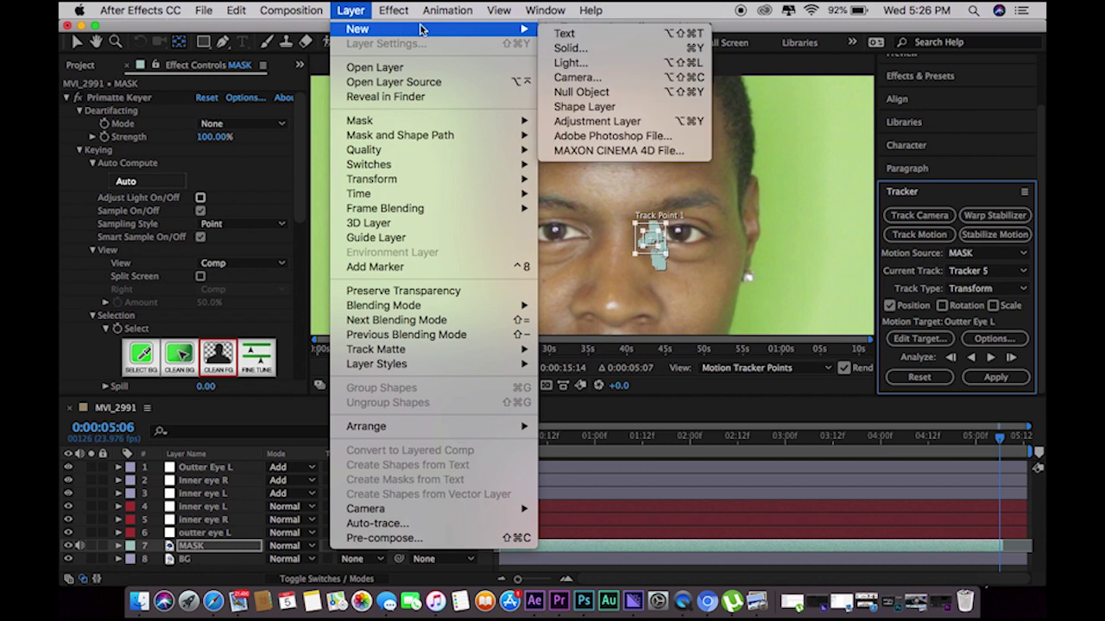
click(580, 91)
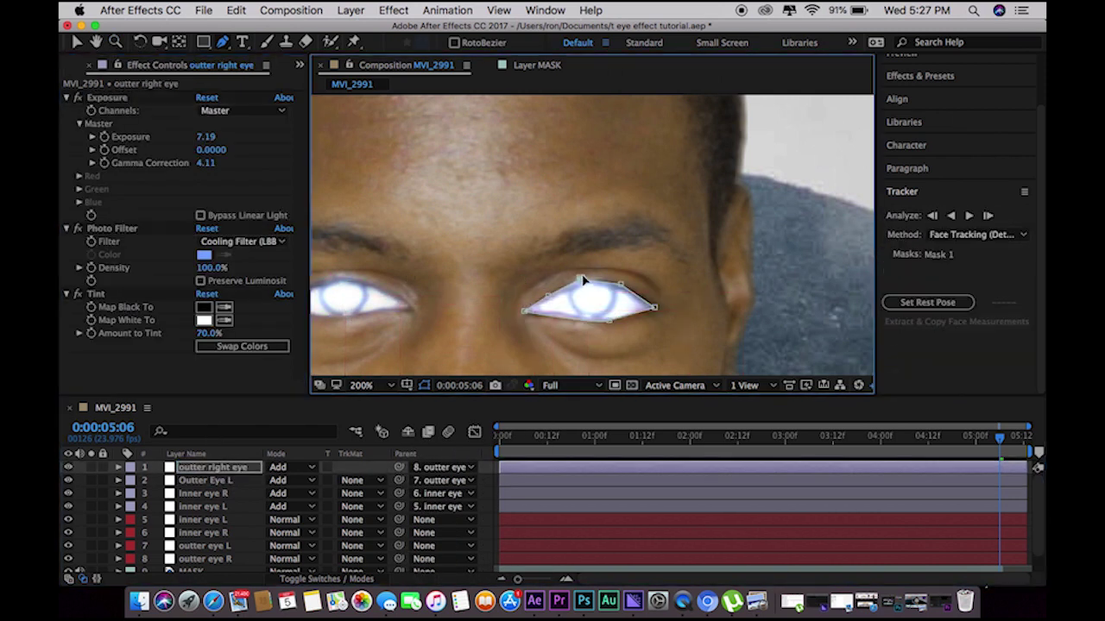
click(362, 385)
click(369, 343)
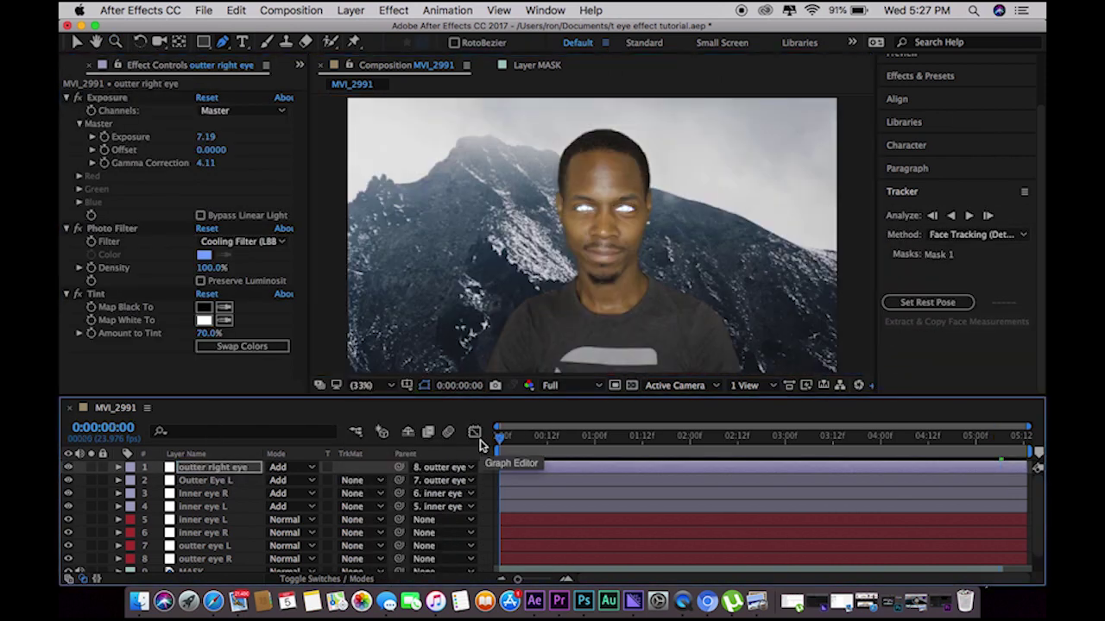
key(space)
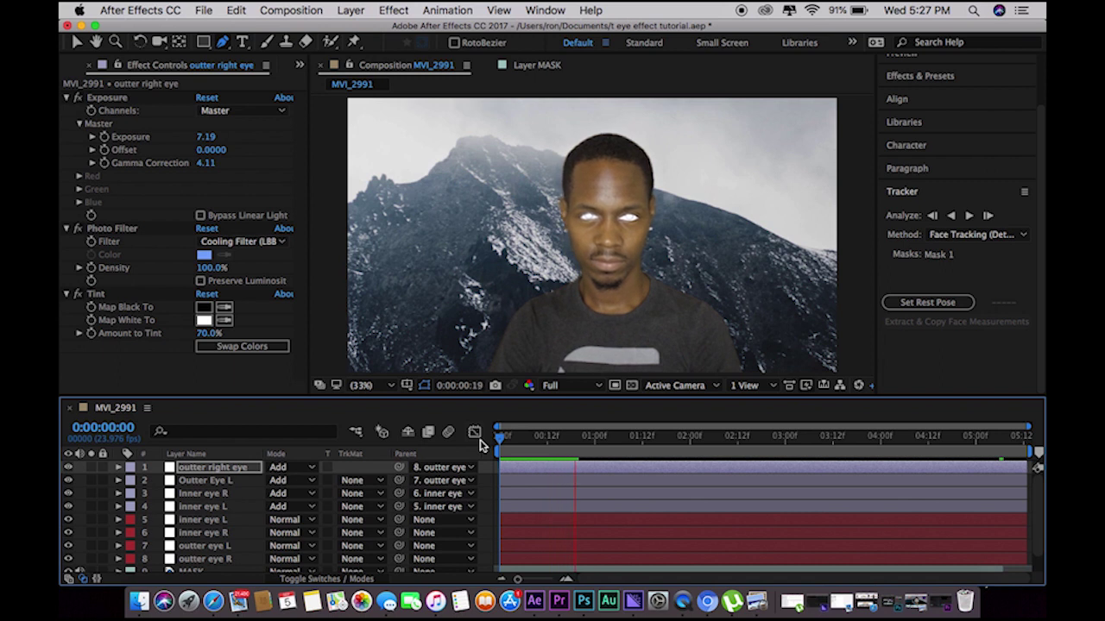
key(space)
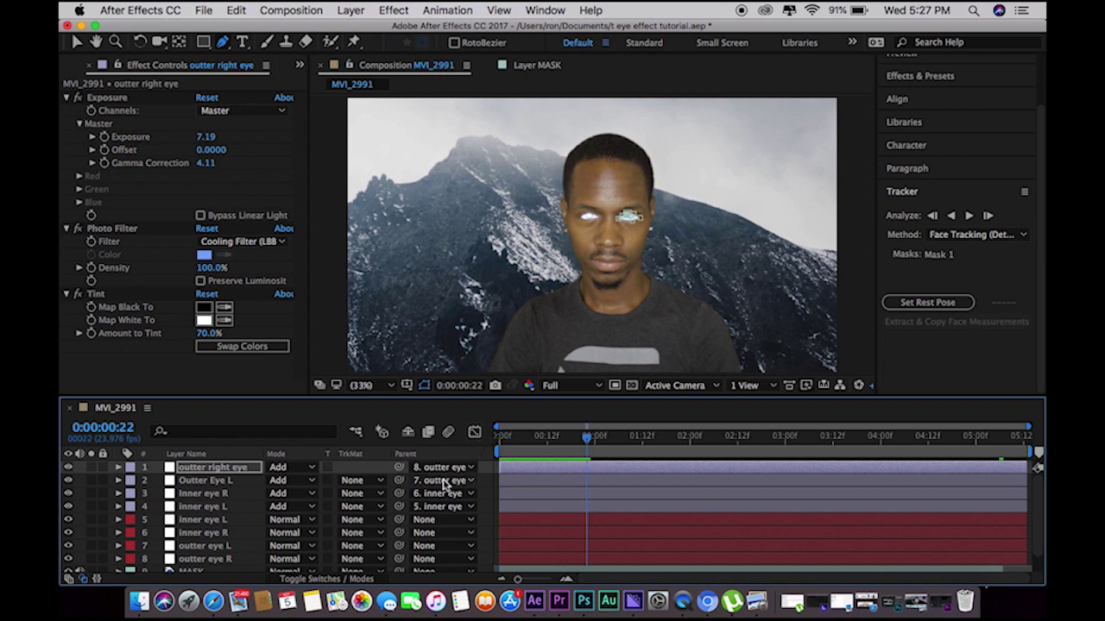
Create a 1920×1080 solid named glow in 1D98E1 blue and hide it
click(351, 10)
mouse_move(371, 29)
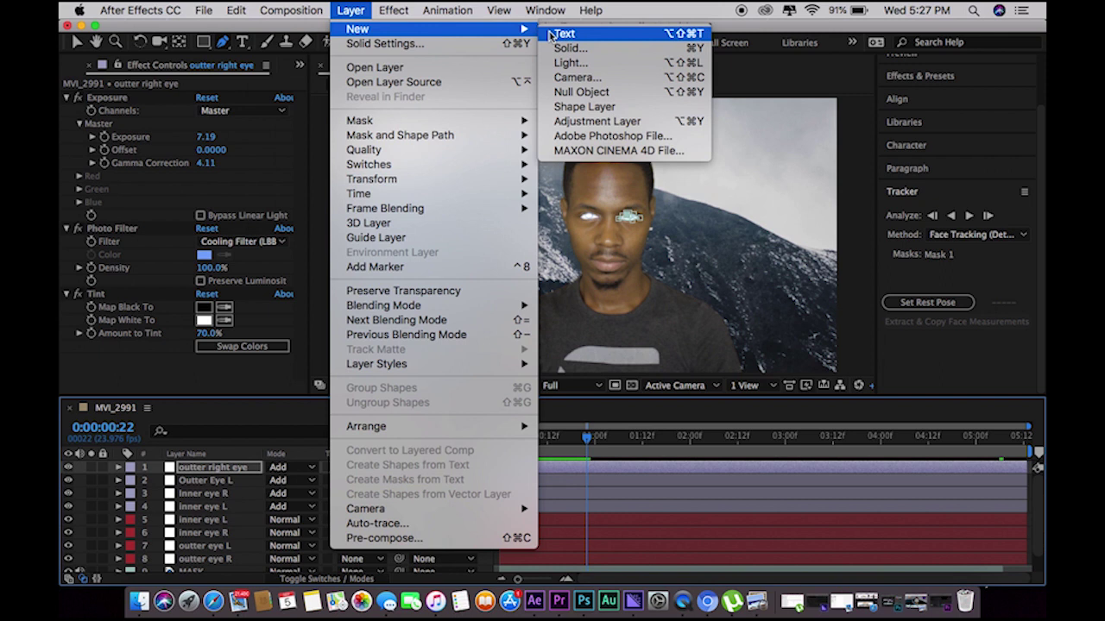
click(571, 51)
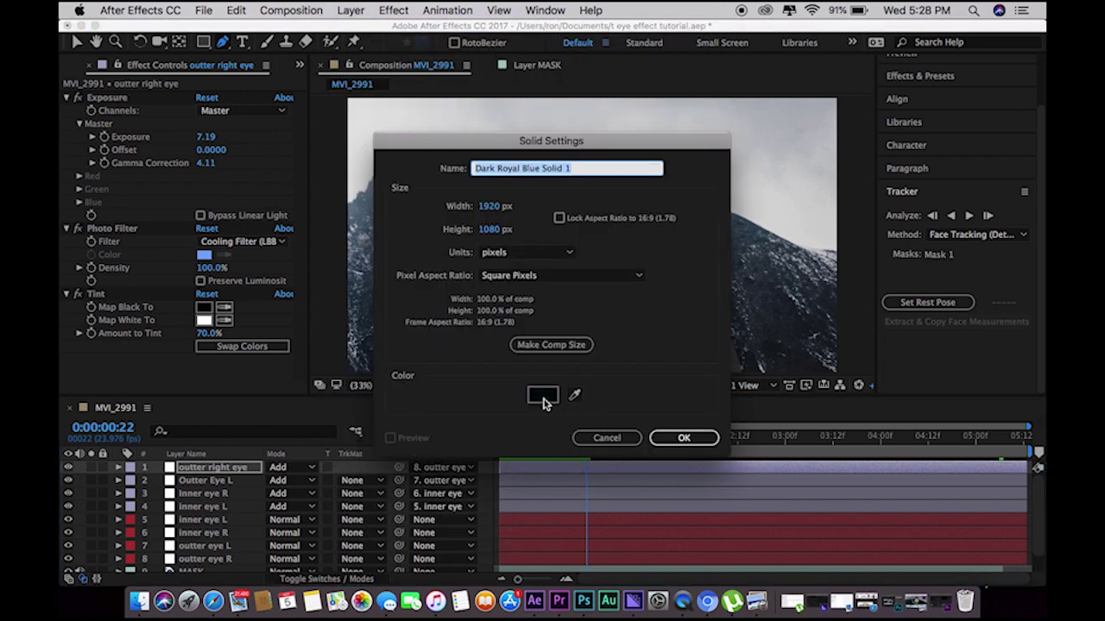
text(glow)
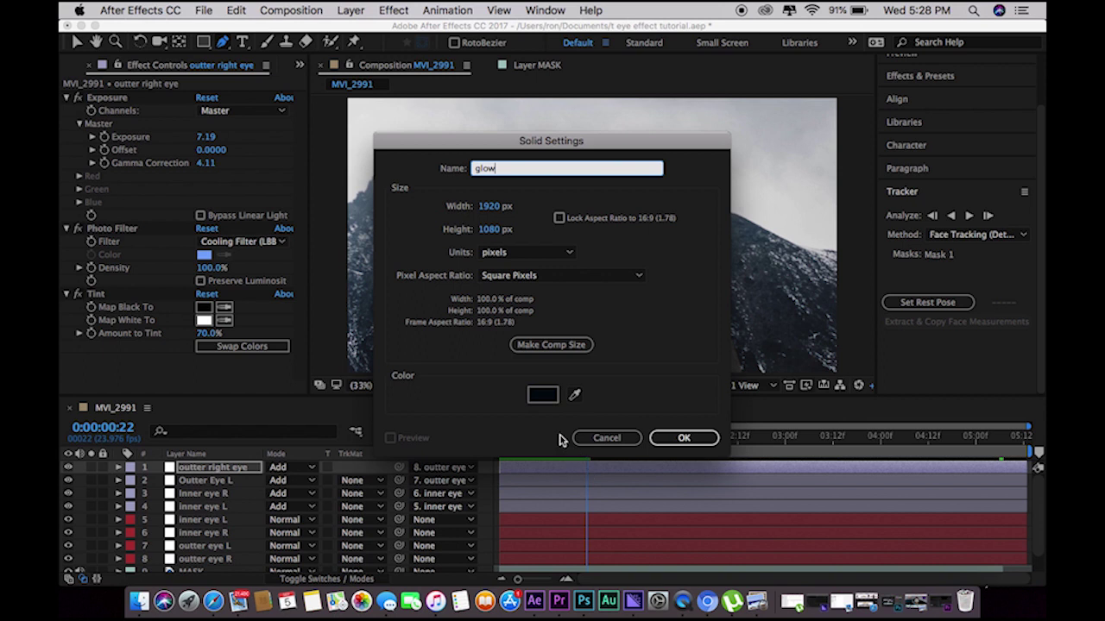
click(542, 394)
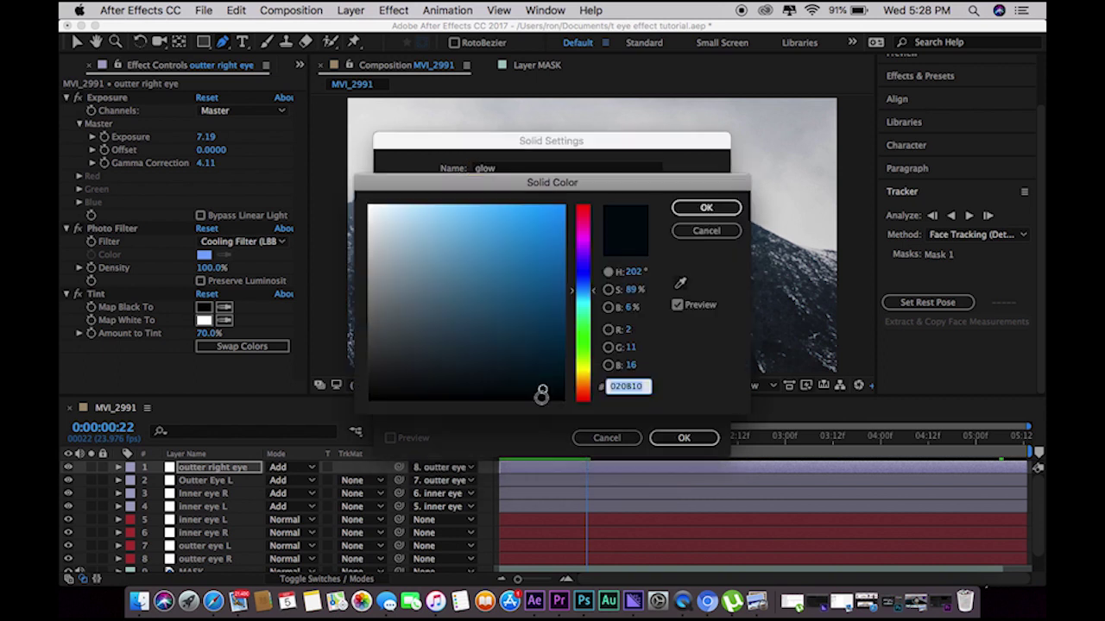
click(537, 229)
click(682, 208)
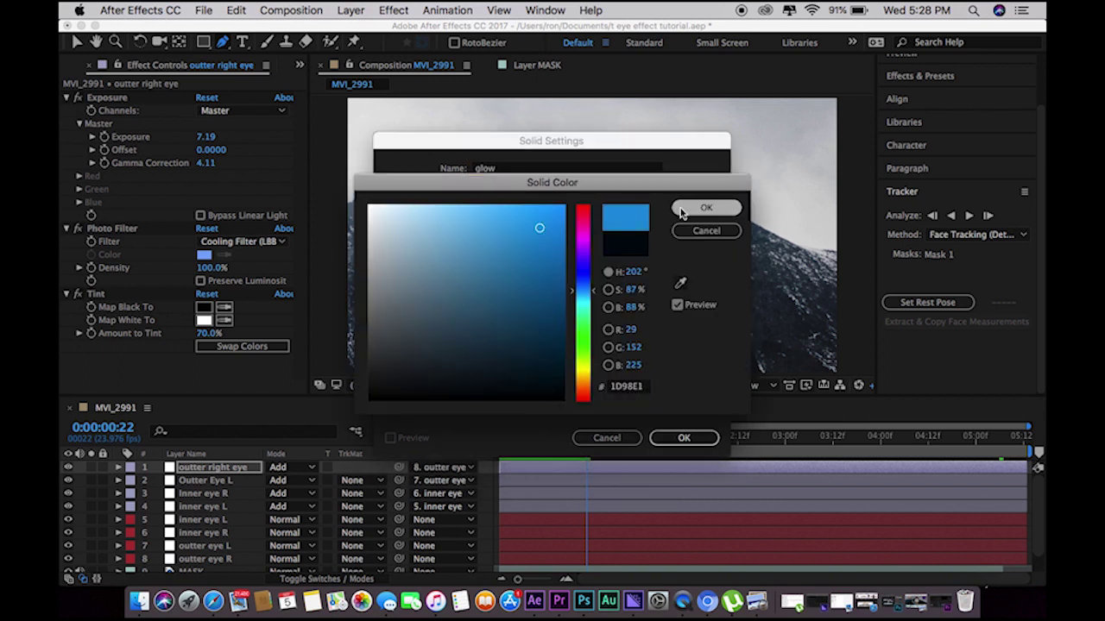
click(681, 439)
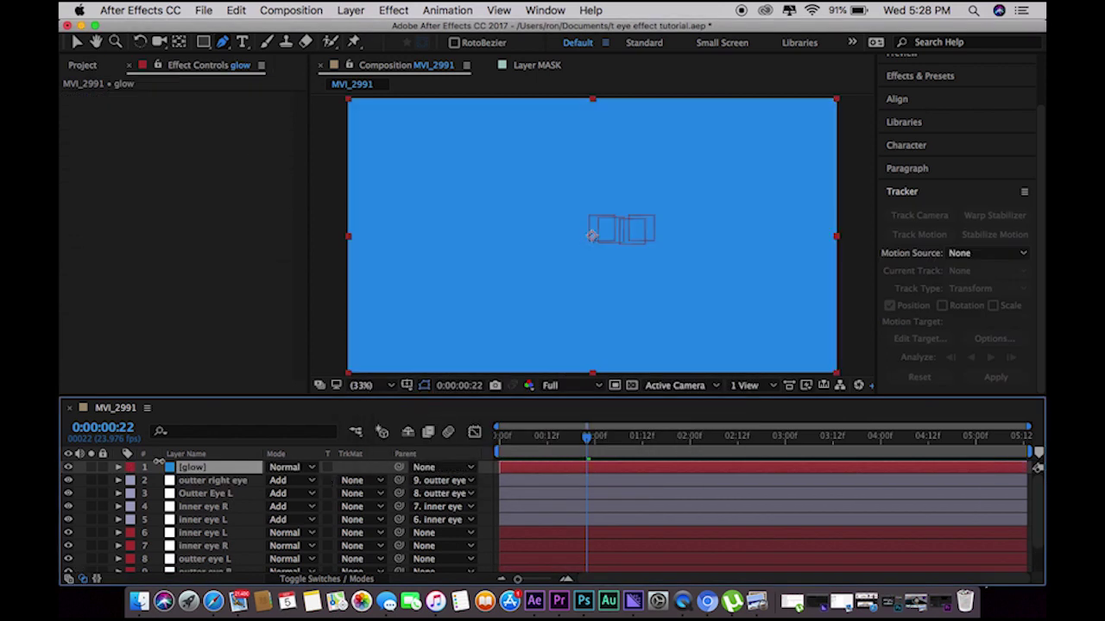
click(69, 467)
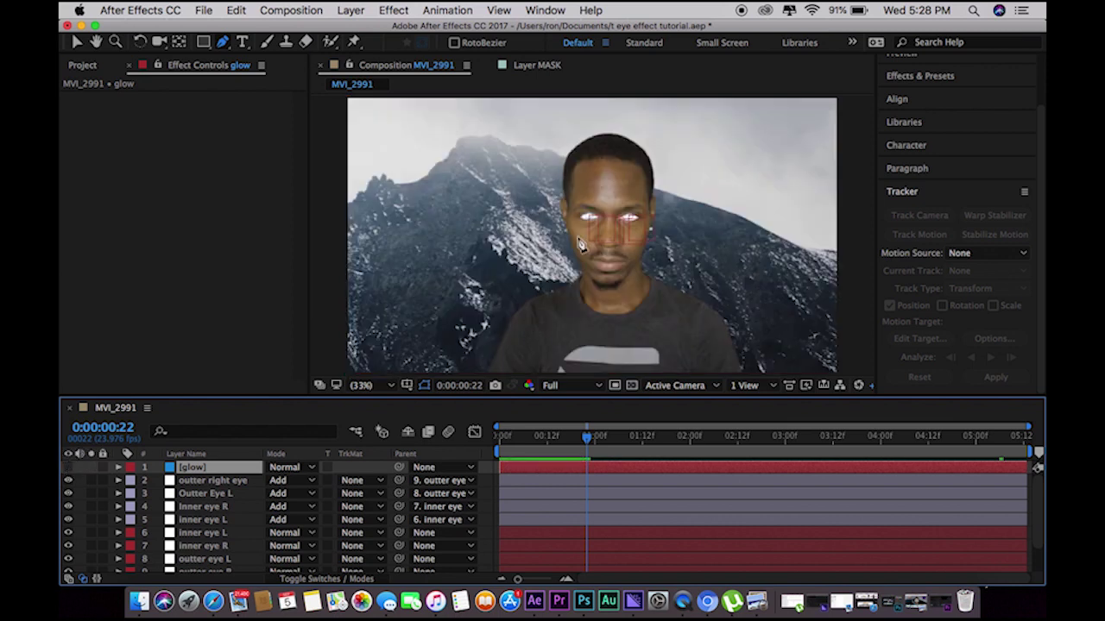
Zoom in and start a Pen mask on glow across the left brow and down beside the eye
key(z)
scroll(592, 228, up, 3)
key(g)
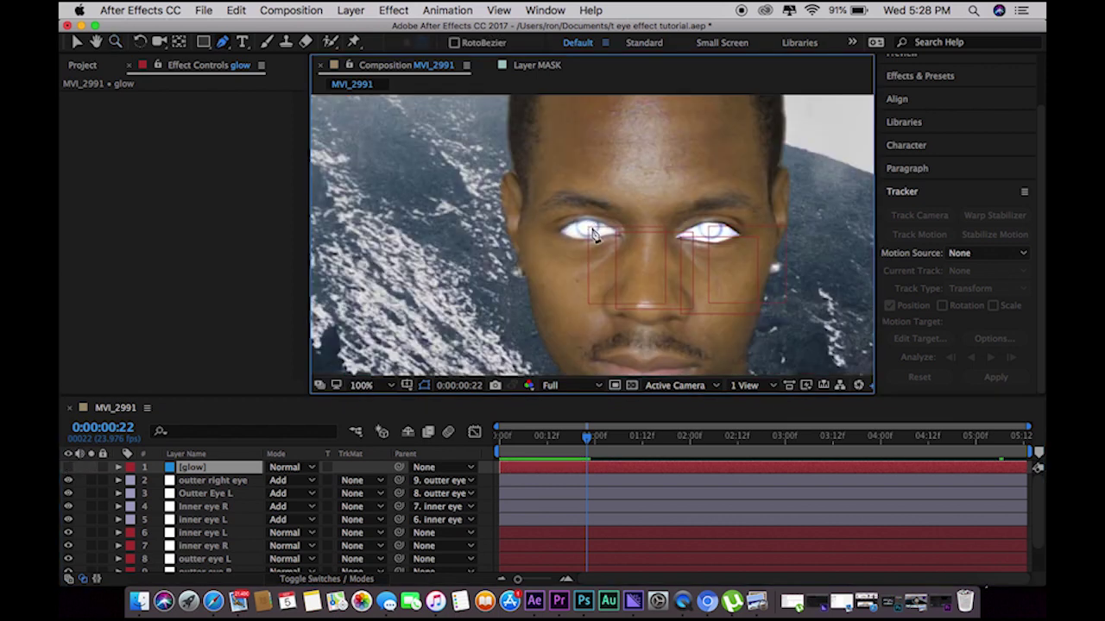
click(536, 200)
click(577, 186)
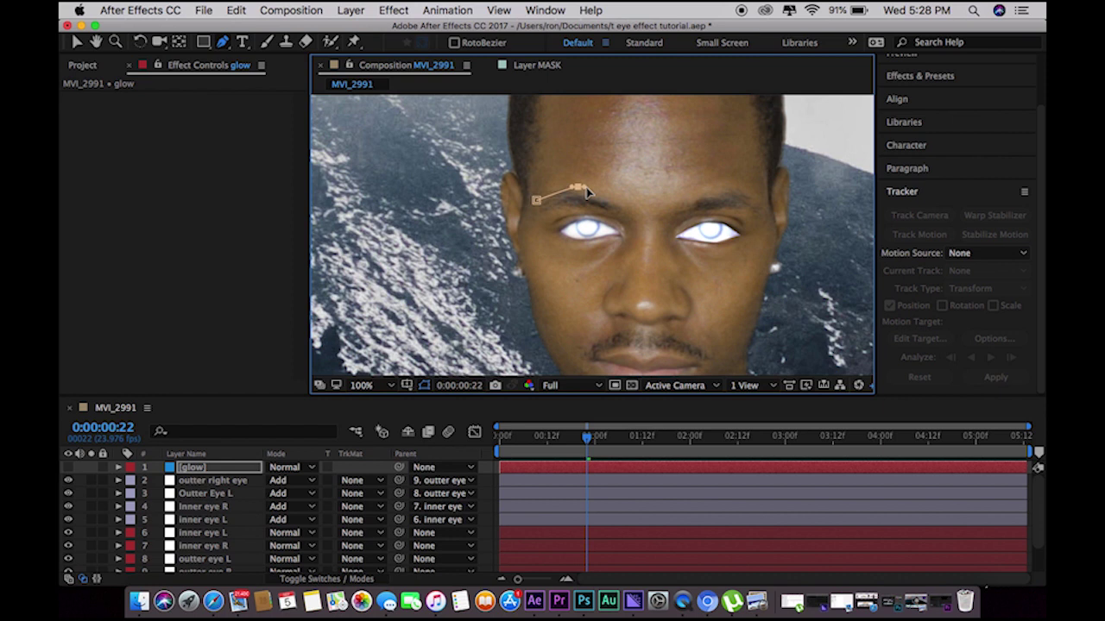
click(629, 200)
click(632, 230)
click(633, 248)
click(635, 276)
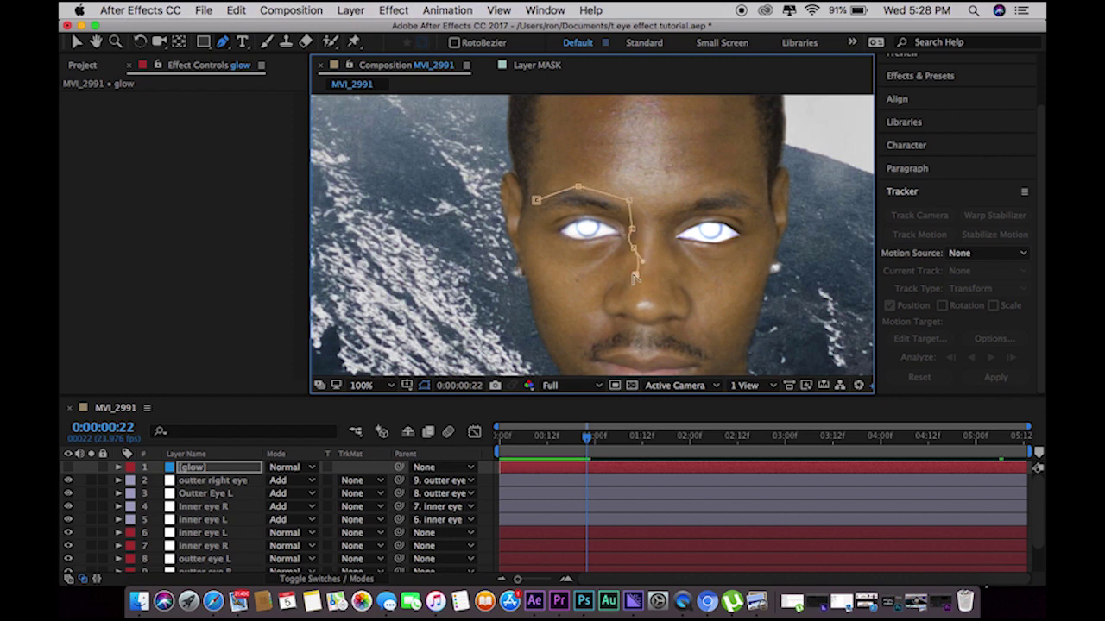
key(super+z)
Zigzag the mask across the cheek, close the path, and make glow visible
click(621, 254)
click(616, 283)
click(589, 273)
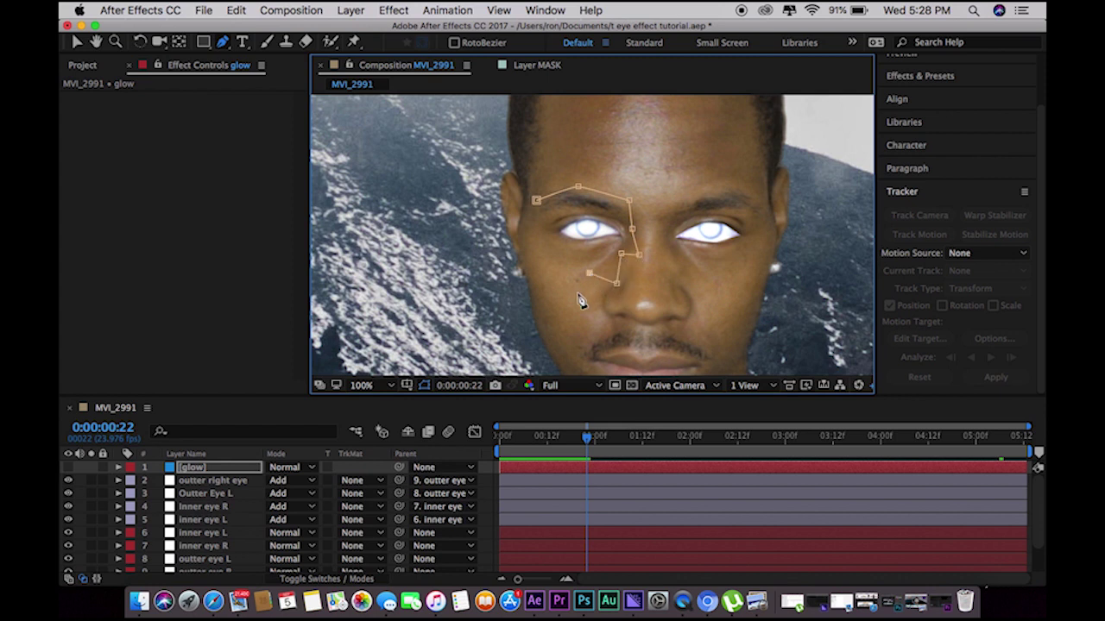
click(570, 299)
click(569, 273)
click(539, 296)
click(542, 264)
click(526, 257)
click(535, 231)
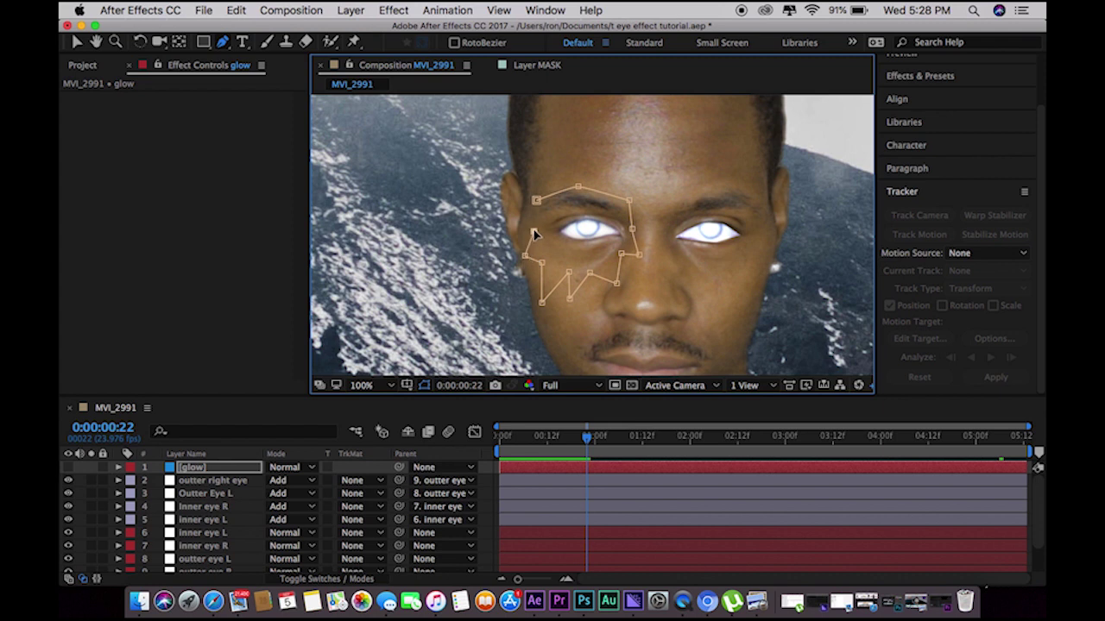
click(536, 201)
click(70, 468)
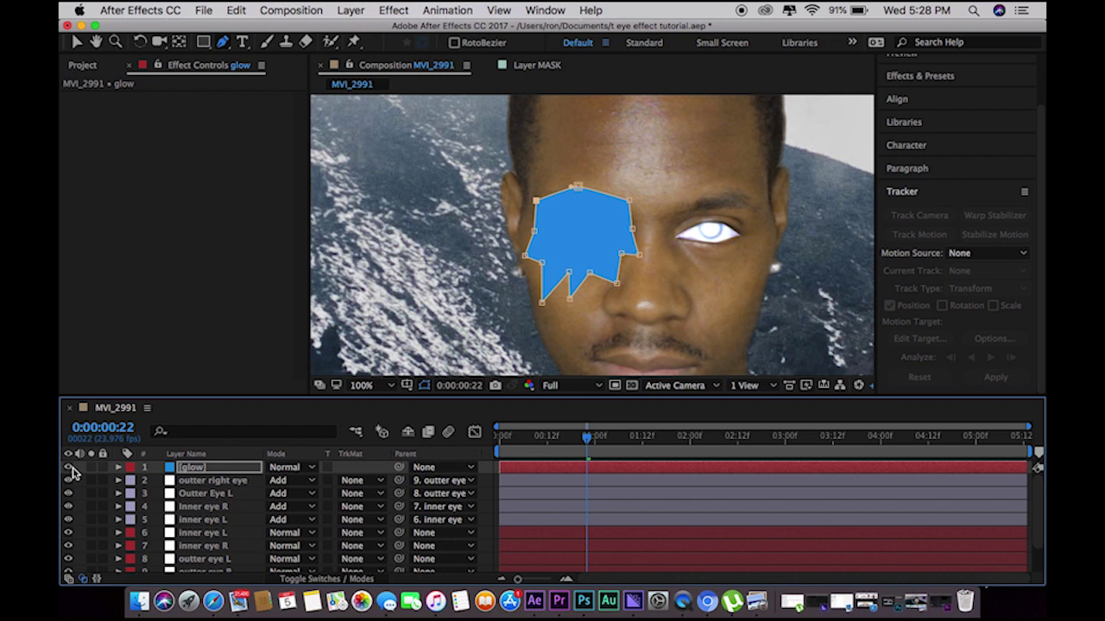
Set the glow layer to Screen blending with a 45-pixel mask feather
click(312, 467)
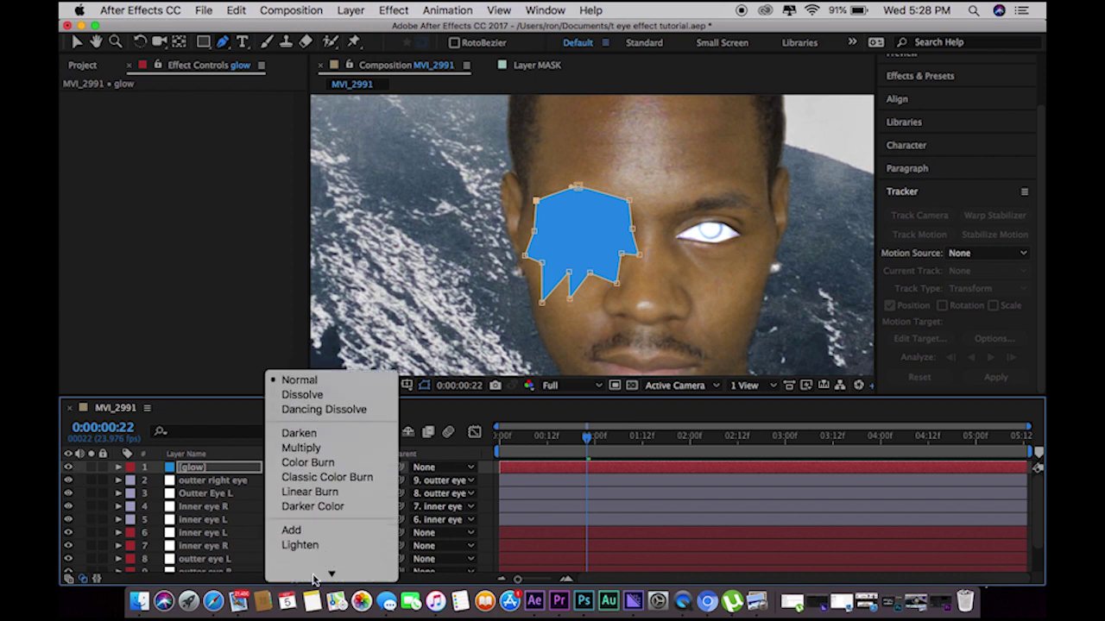
click(308, 561)
key(m)
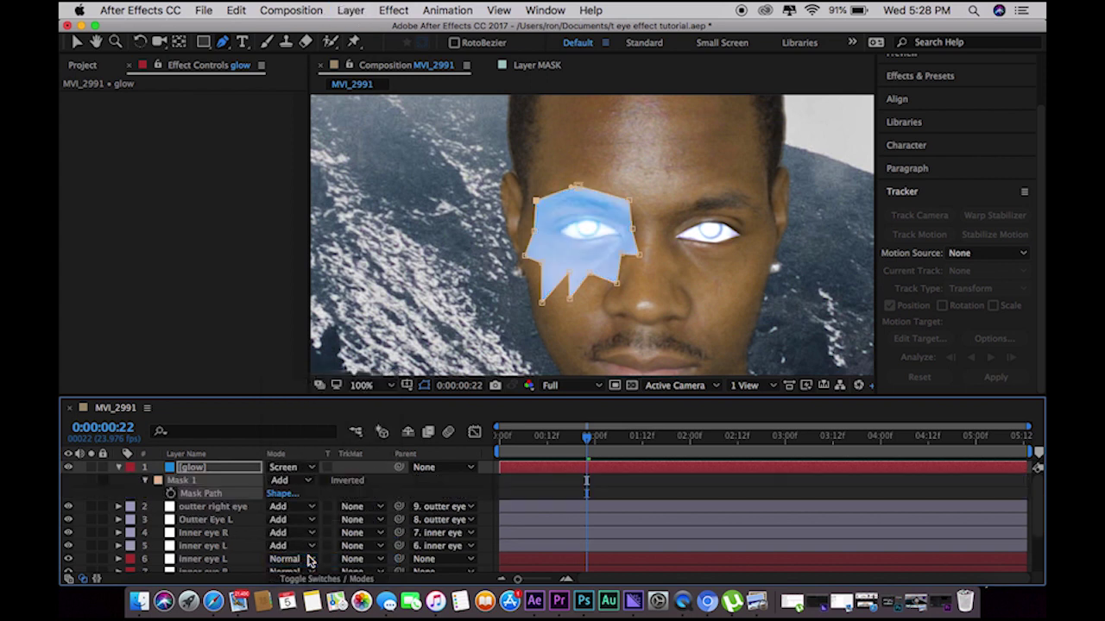
click(146, 481)
click(288, 507)
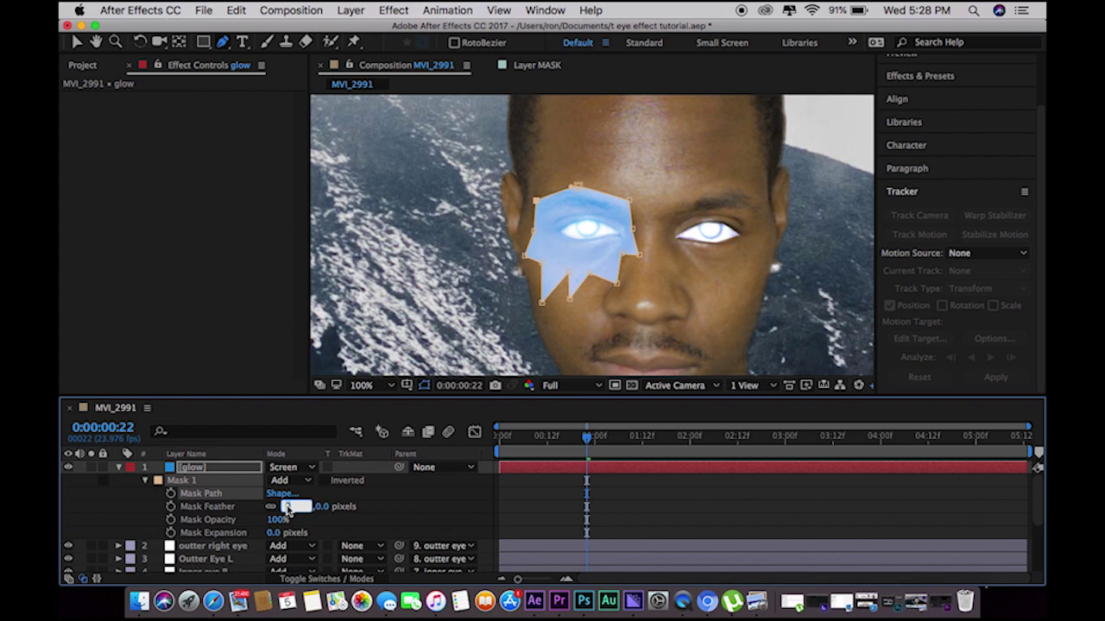
key(Return)
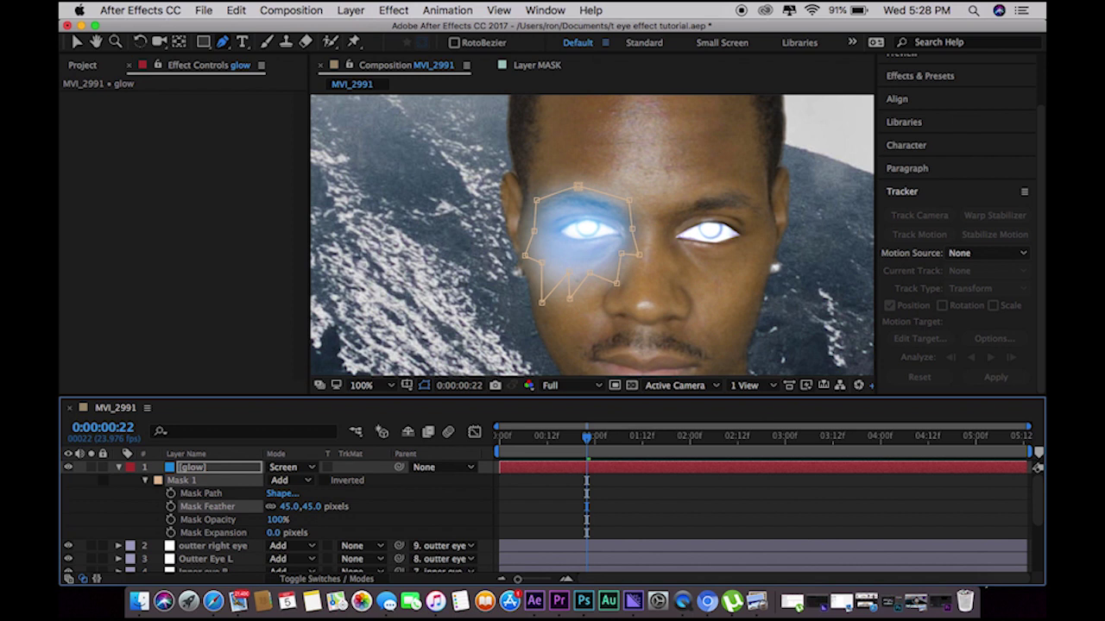
click(391, 10)
Apply Fast Box Blur to glow: radius 58, Repeat Edge Pixels on, Vertical dimensions
mouse_move(509, 111)
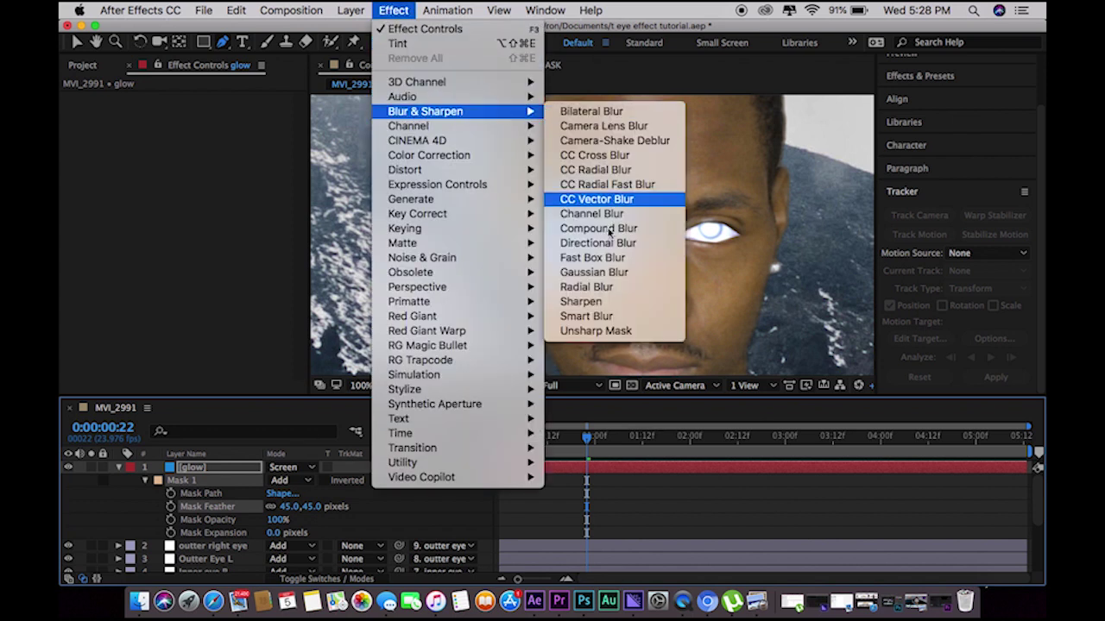
click(595, 258)
click(204, 111)
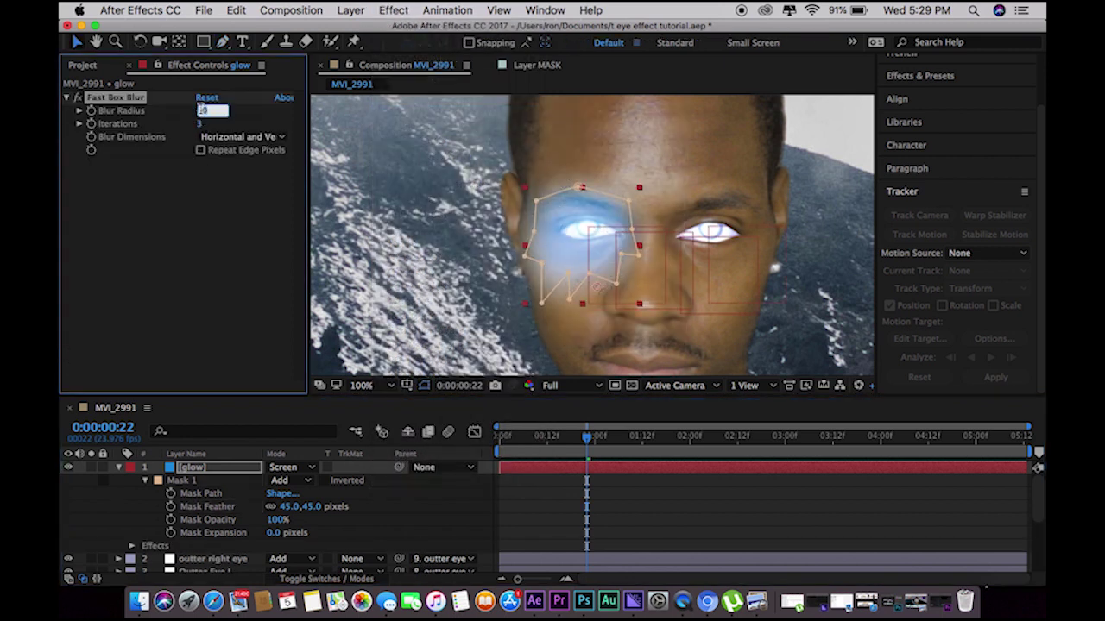
key(Return)
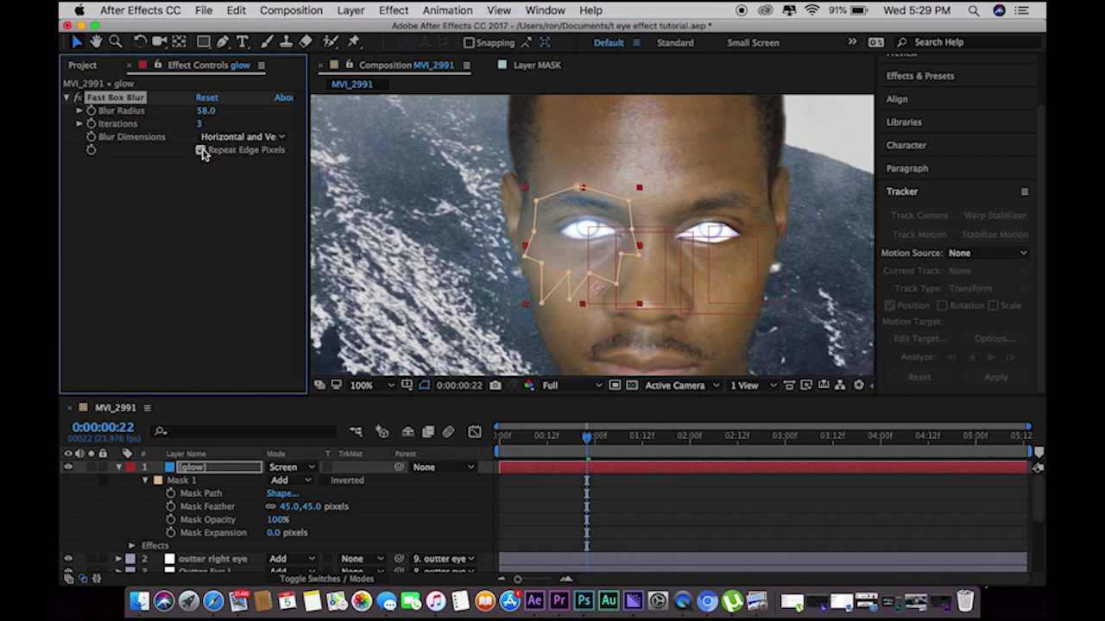
click(201, 151)
click(242, 135)
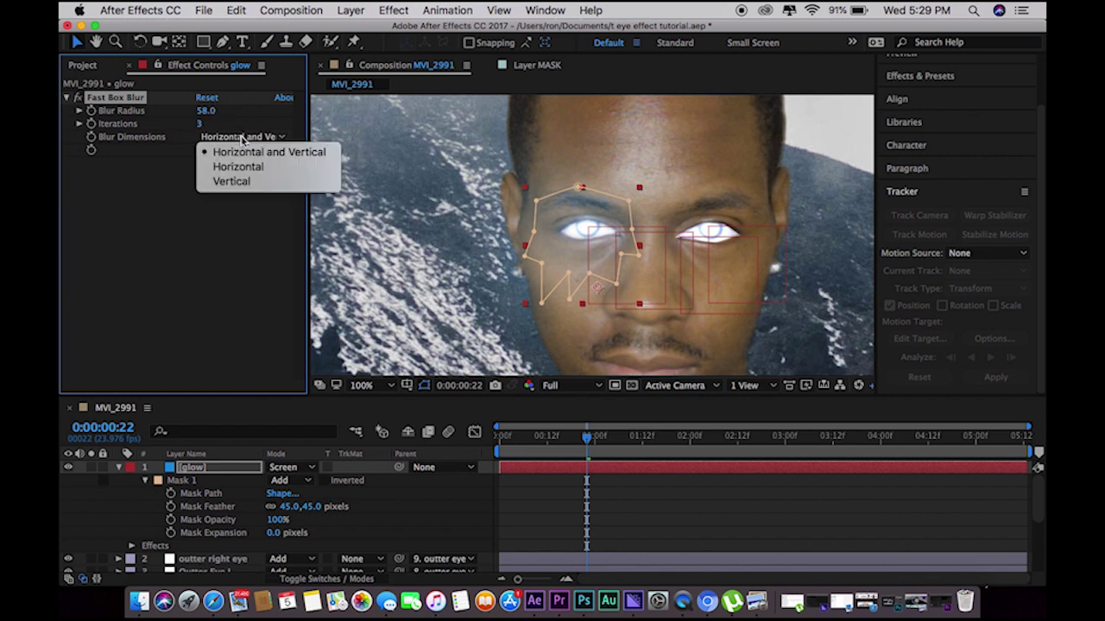
click(239, 181)
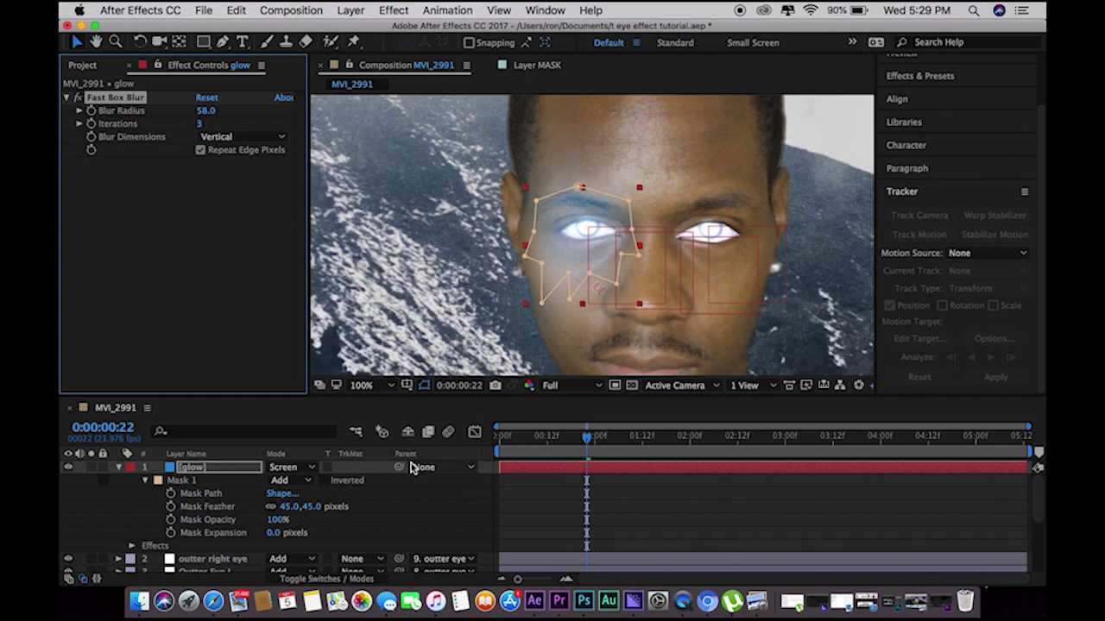
Parent glow to outter eye L, return to the first frame, and fit the viewer
click(439, 467)
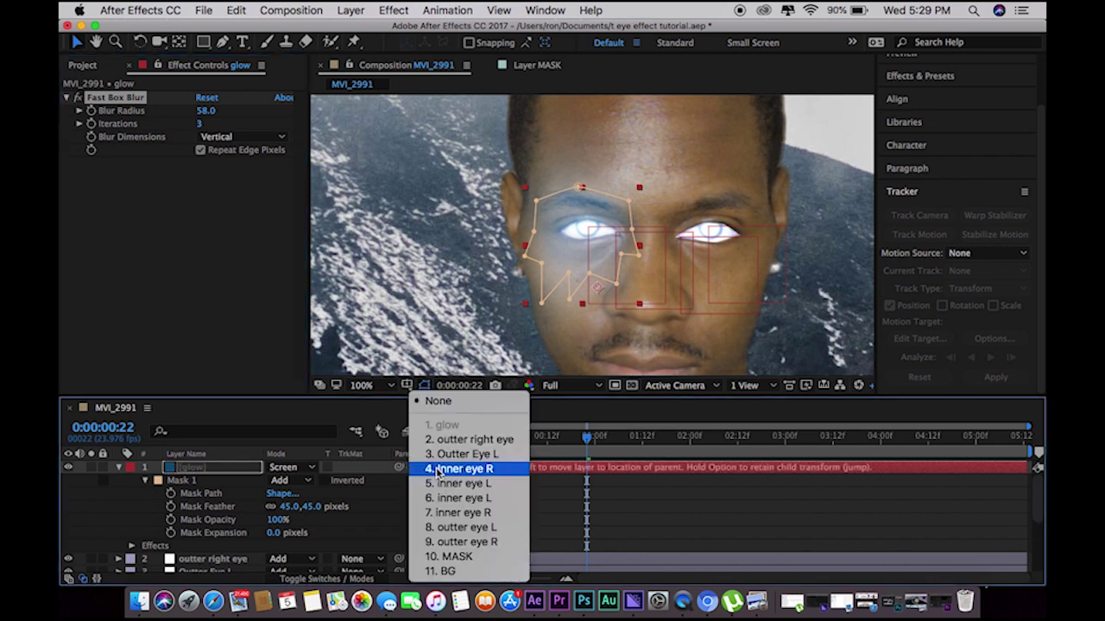
click(443, 528)
click(535, 438)
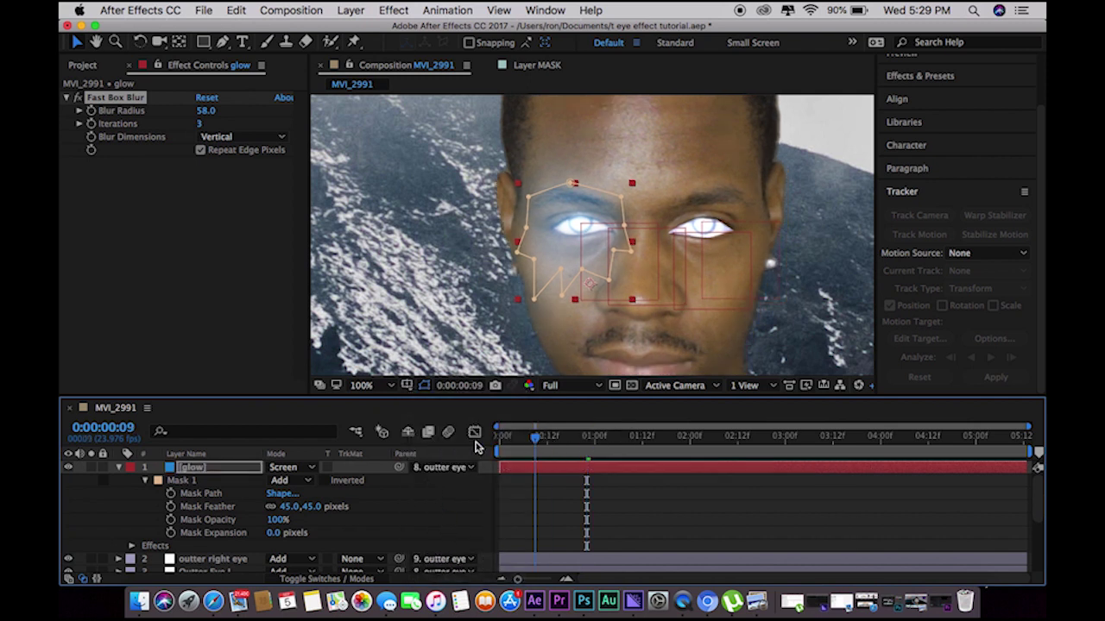
key(Home)
click(367, 384)
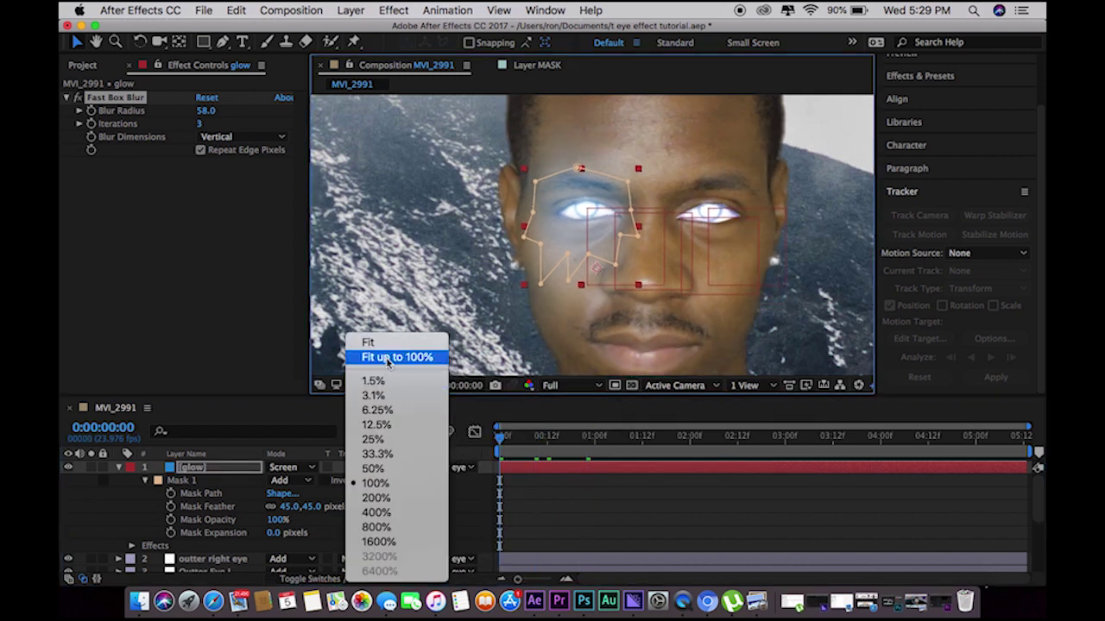
click(380, 346)
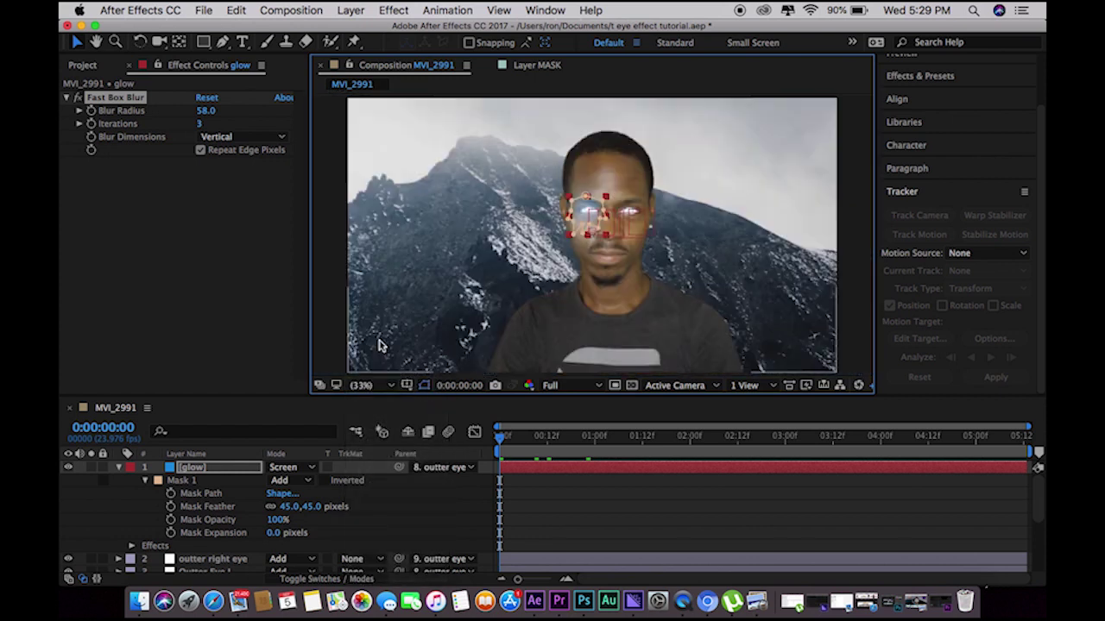
Duplicate glow, parent the copy to outter eye R, and move it onto the right eye
key(space)
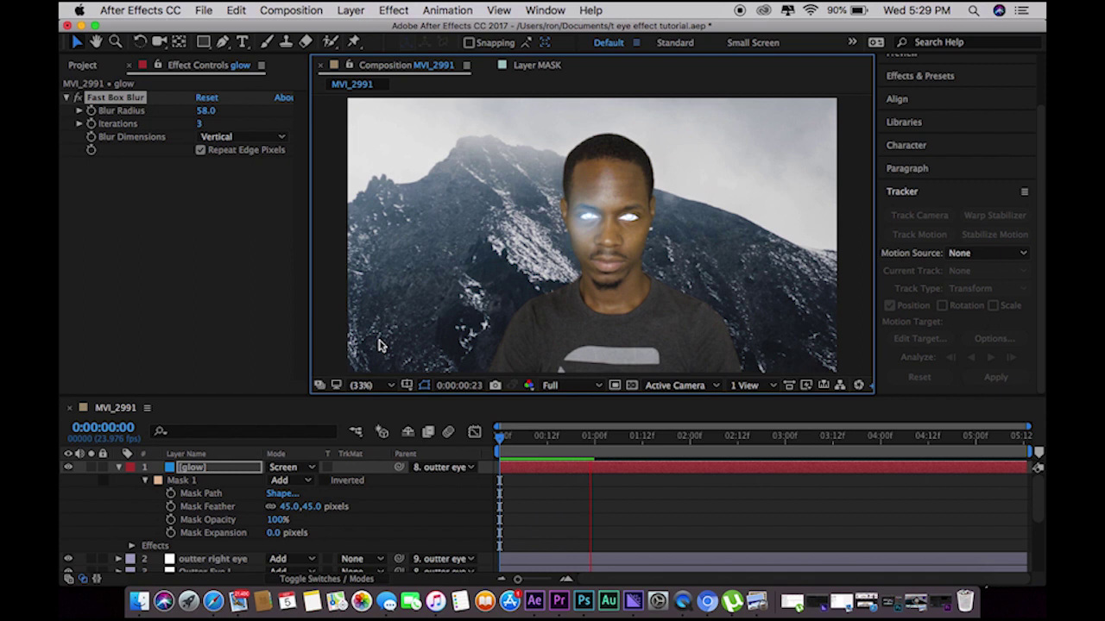
click(515, 476)
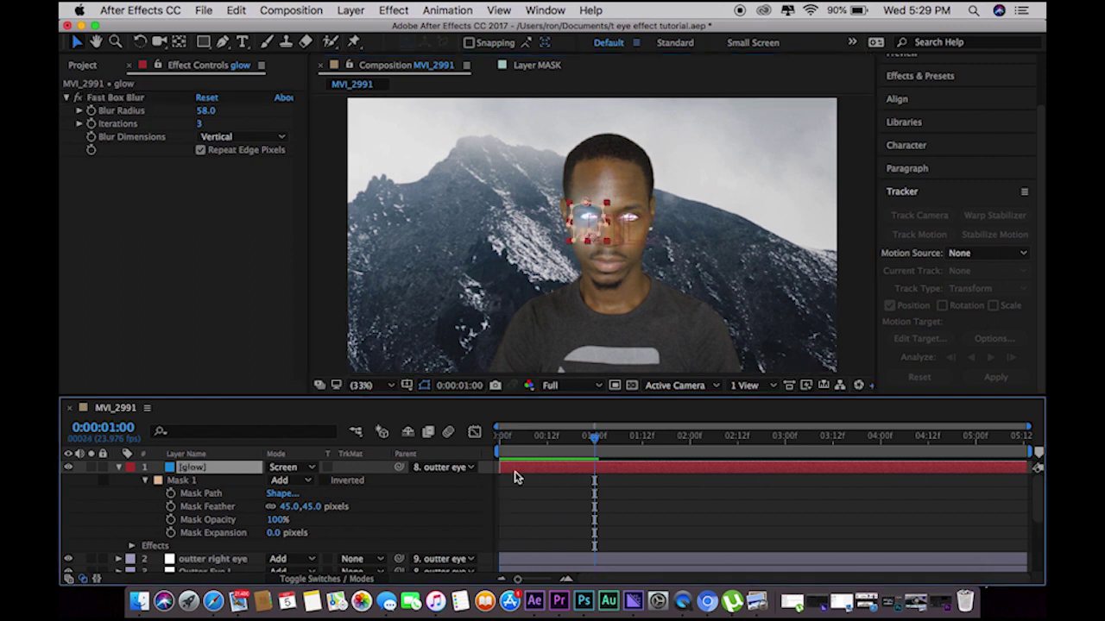
key(super+d)
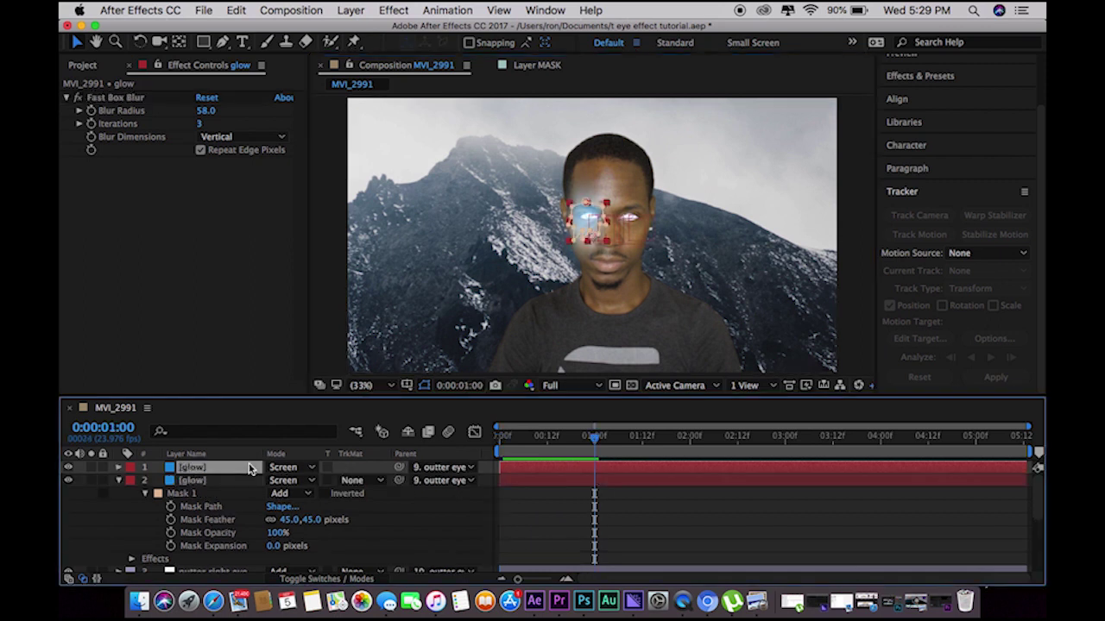
click(449, 467)
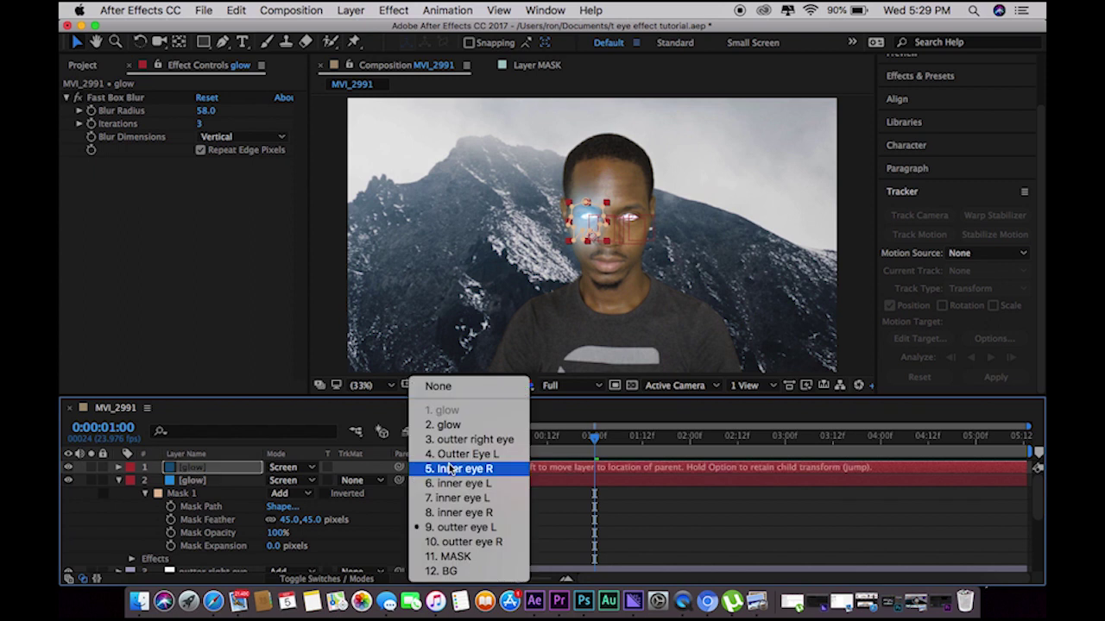
click(464, 542)
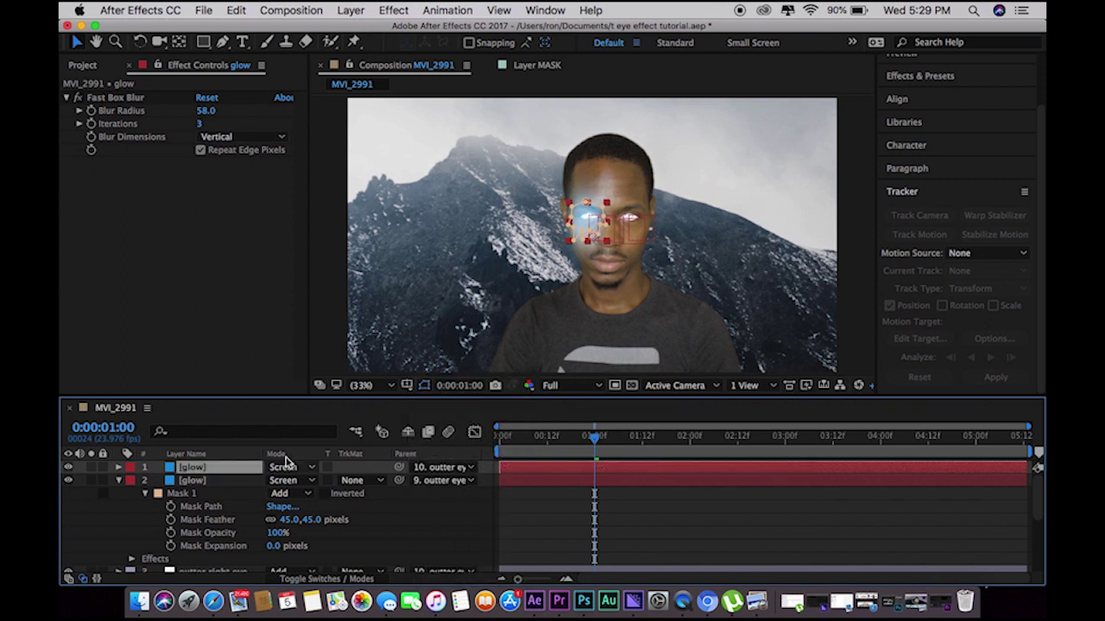
drag(592, 216, 636, 217)
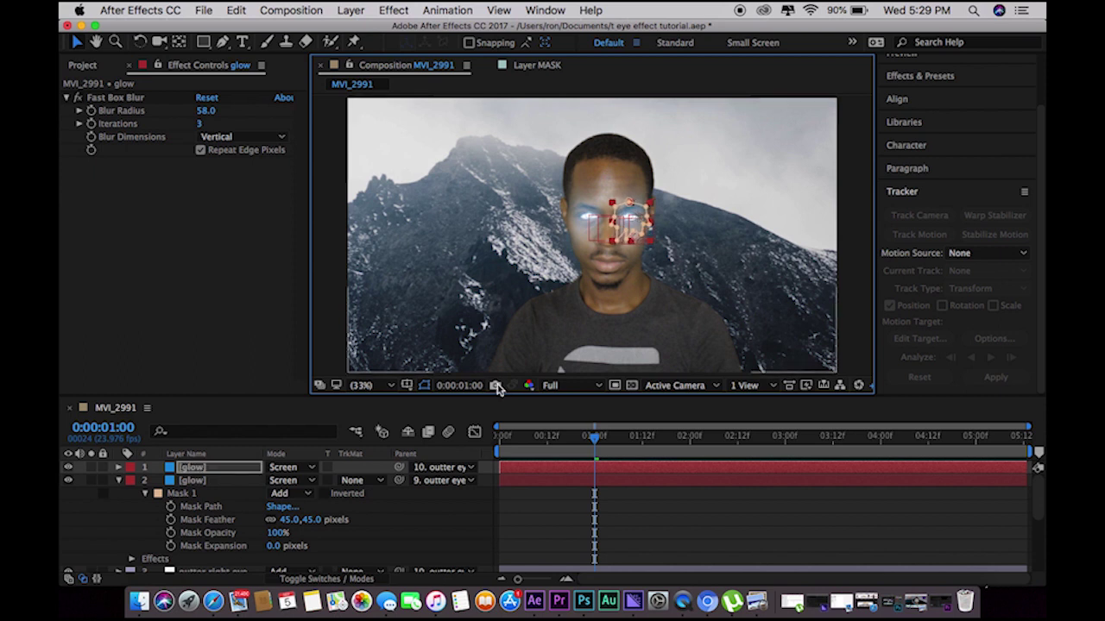
Preview from the first frame with both eyes glowing
click(481, 452)
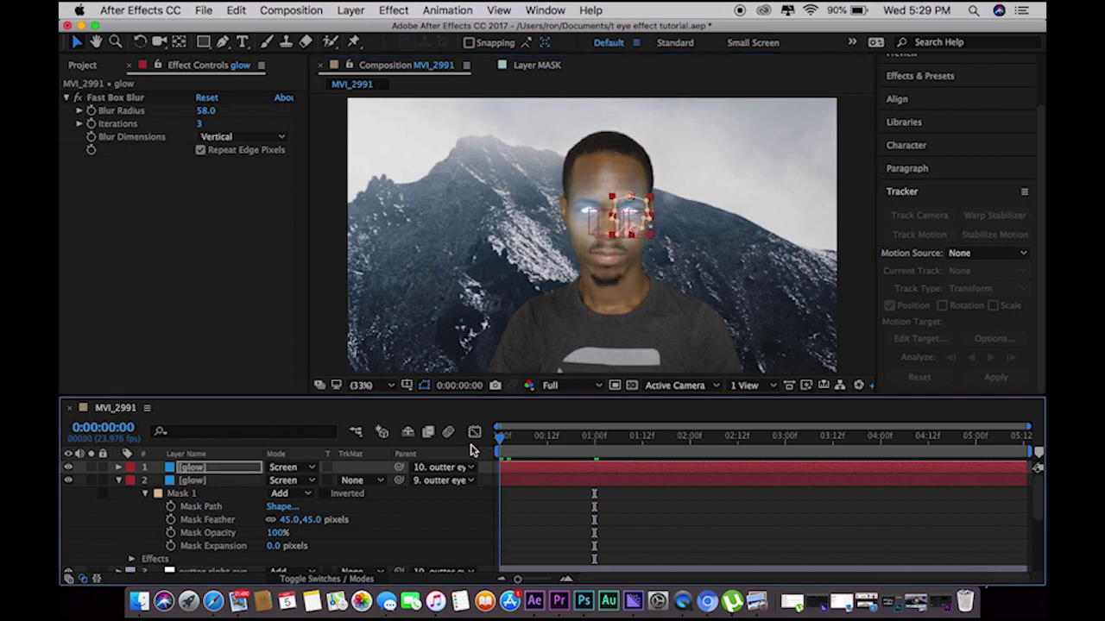
key(Home)
key(space)
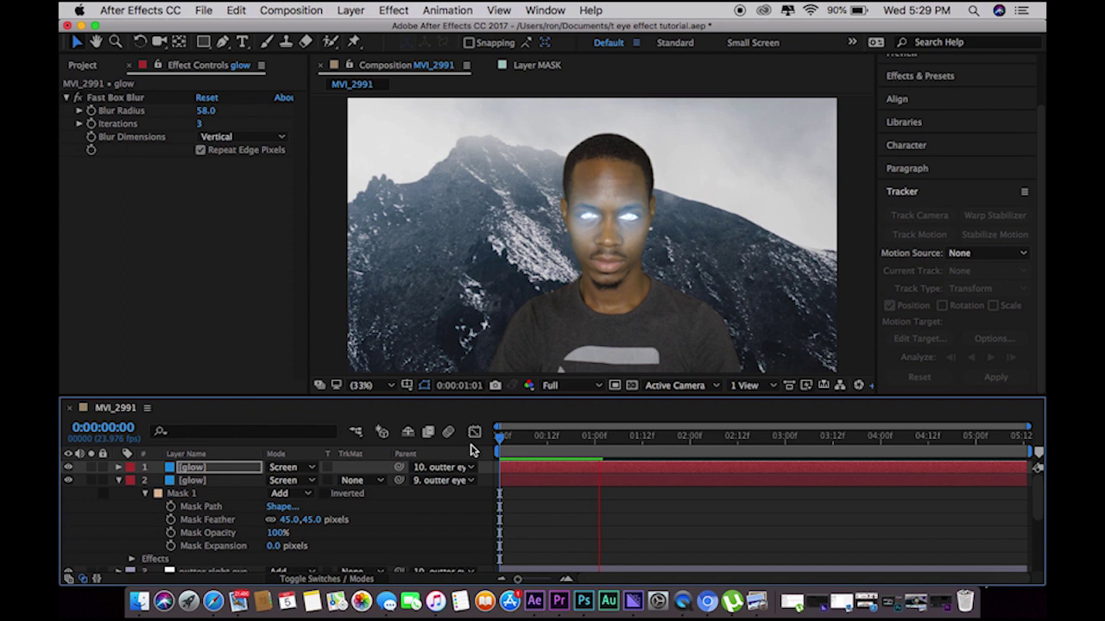
key(space)
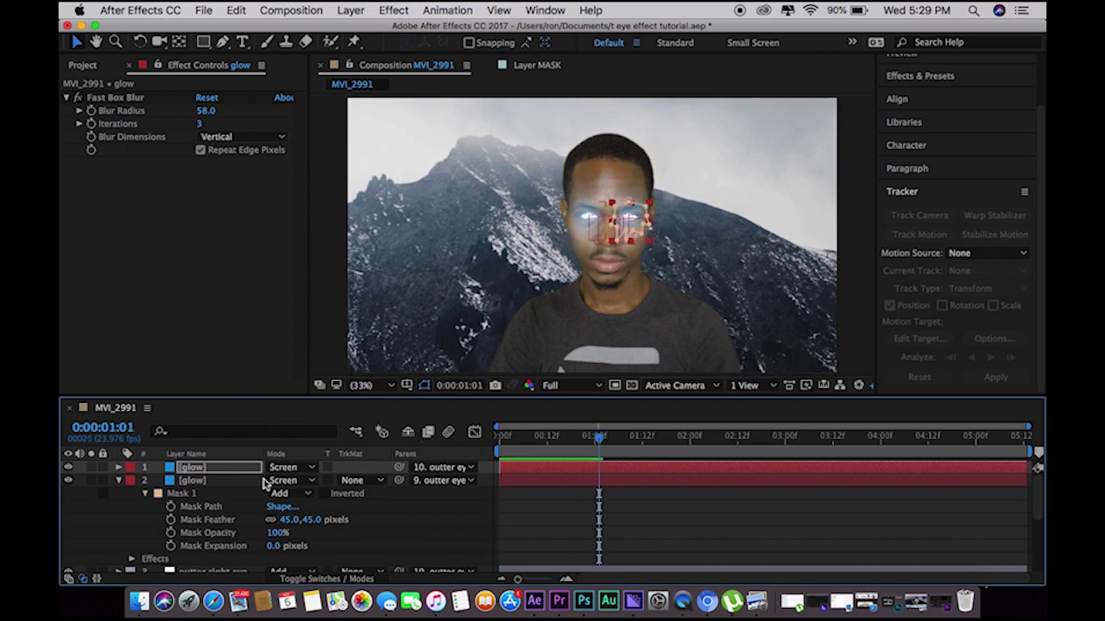
Apply Brightness & Contrast to the BG layer
click(117, 480)
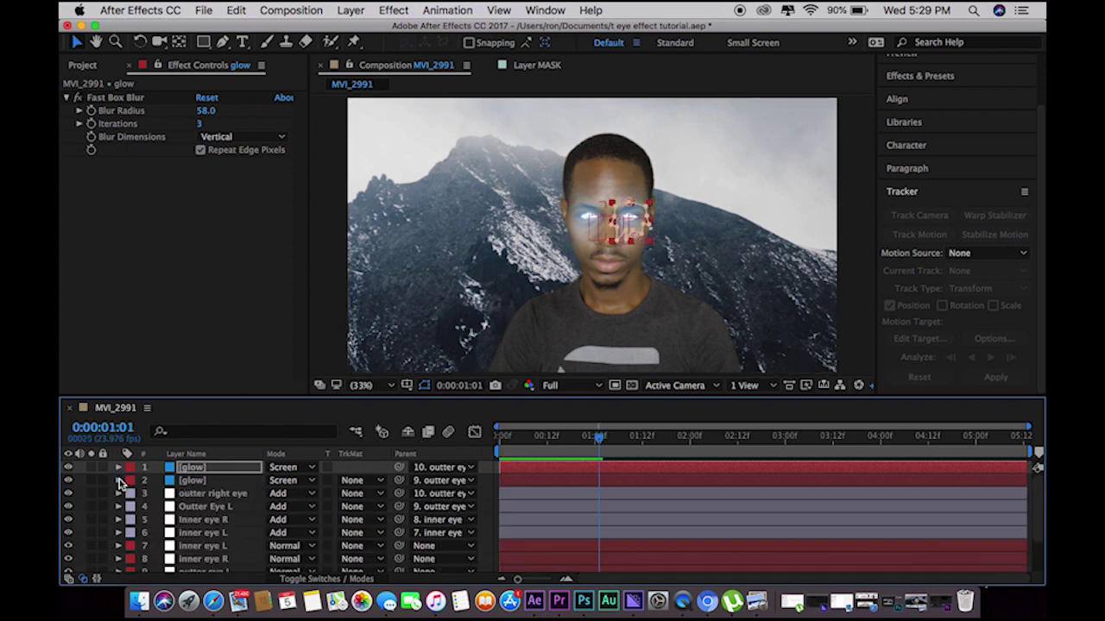
scroll(278, 486, down, 2)
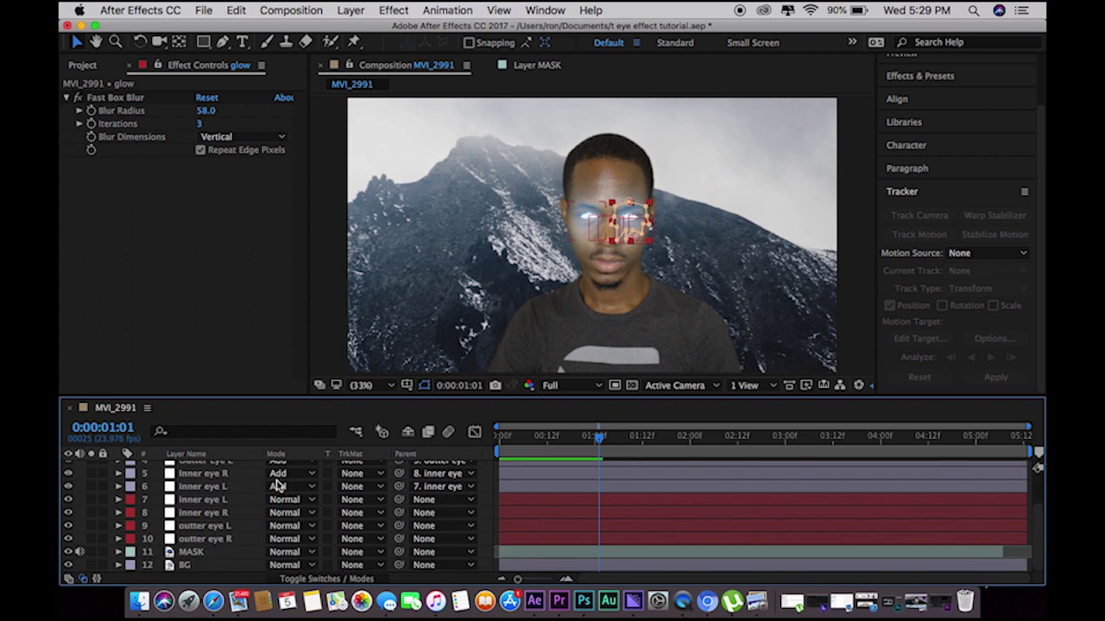
click(221, 566)
click(393, 10)
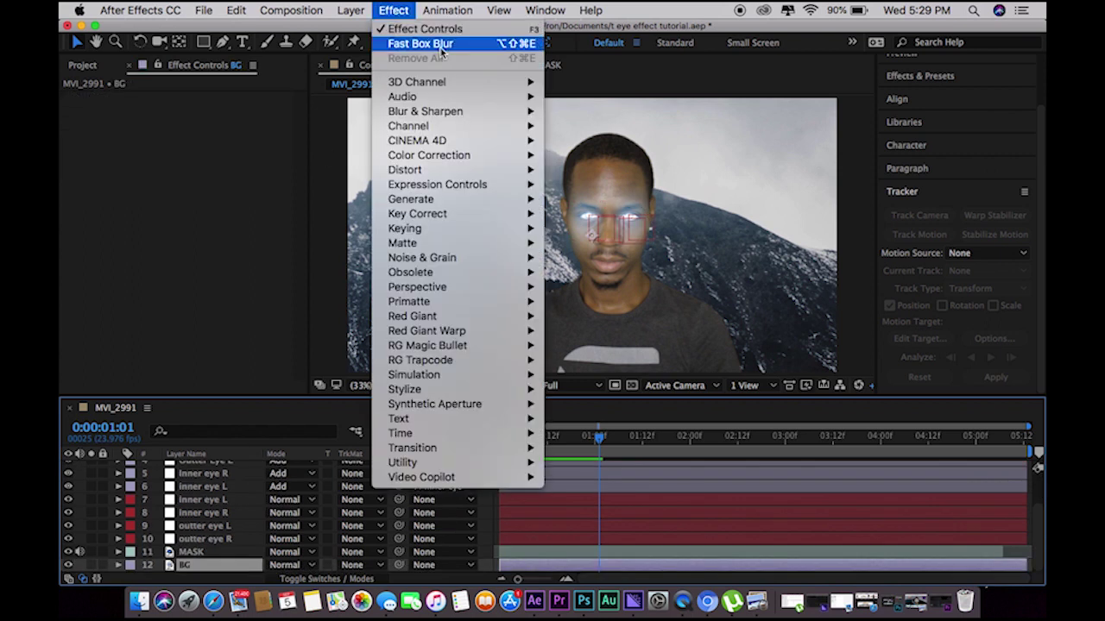
mouse_move(449, 156)
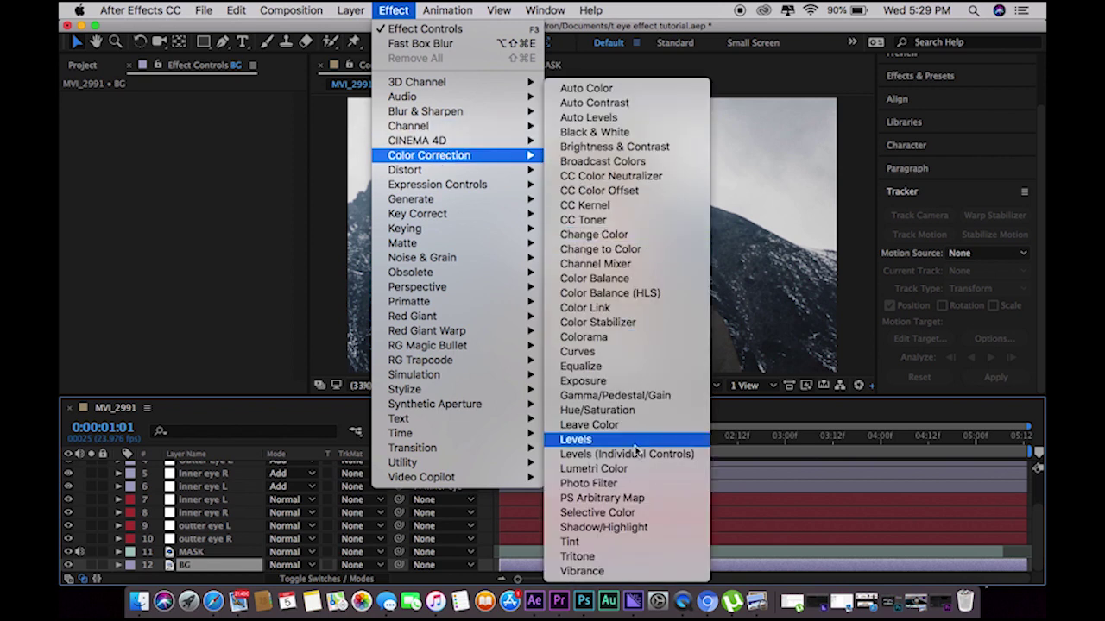
click(618, 148)
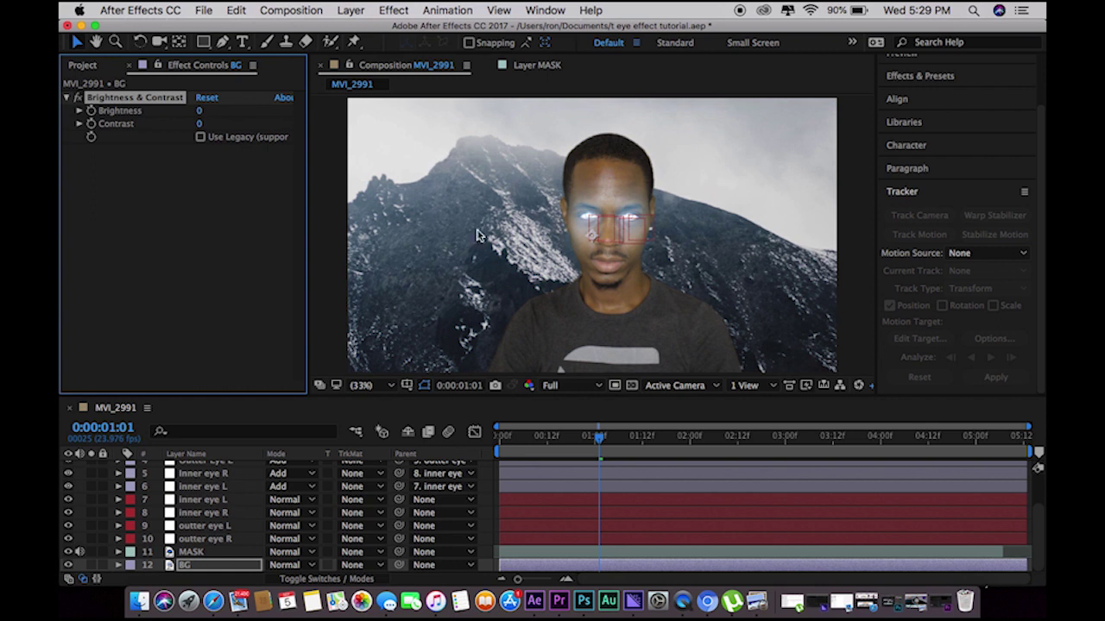
Set Brightness to -49 and Contrast to 27 to darken the mountains
click(196, 118)
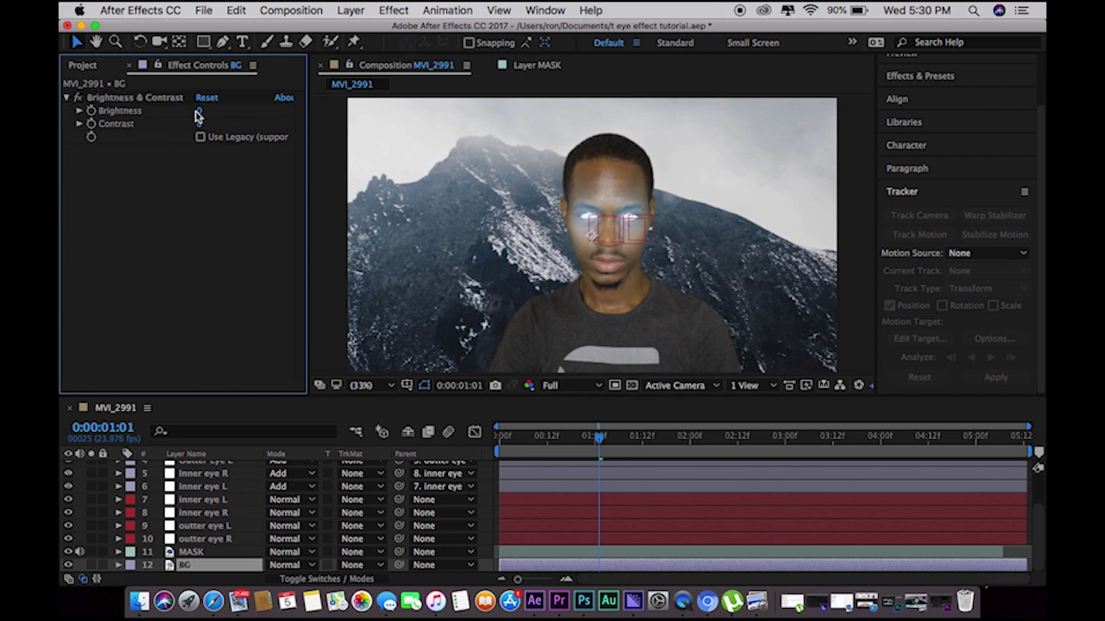
click(199, 112)
text(-49)
key(Return)
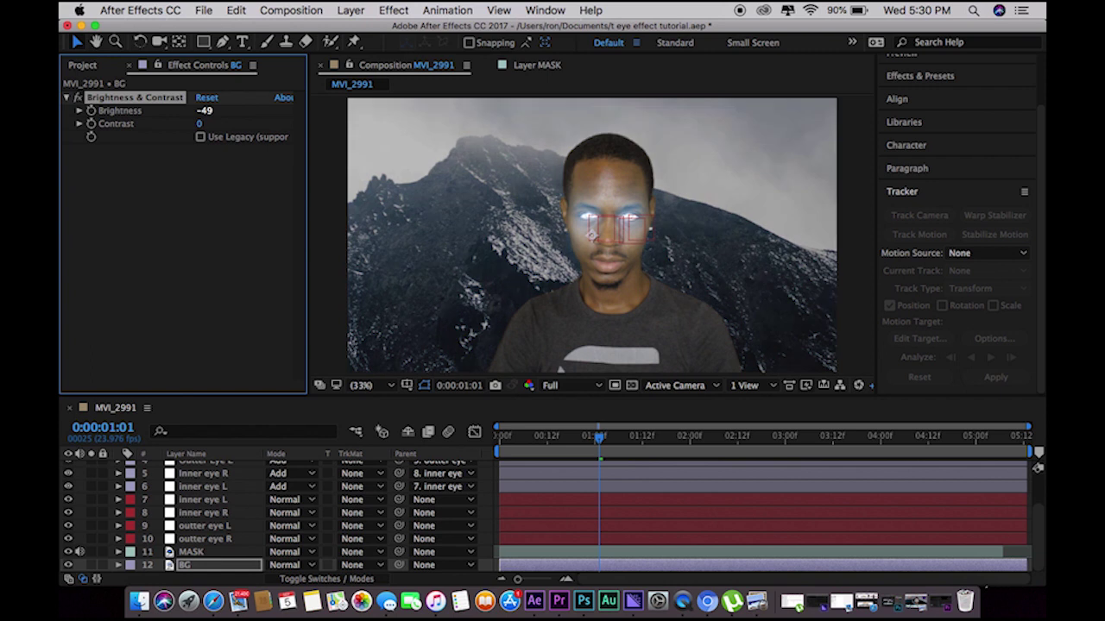
click(200, 124)
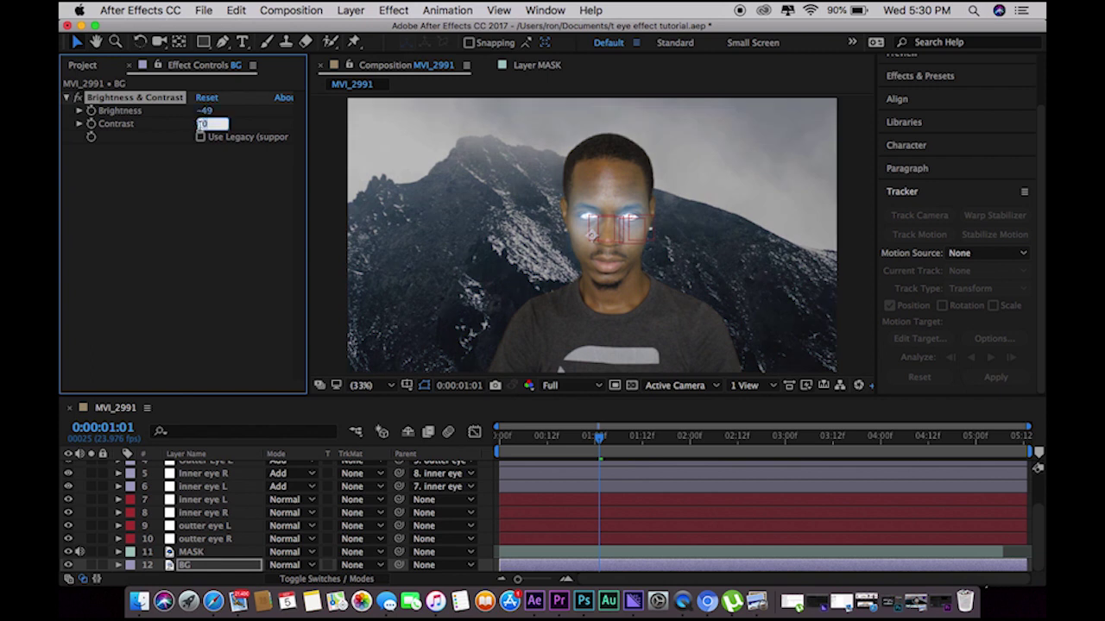
key(Return)
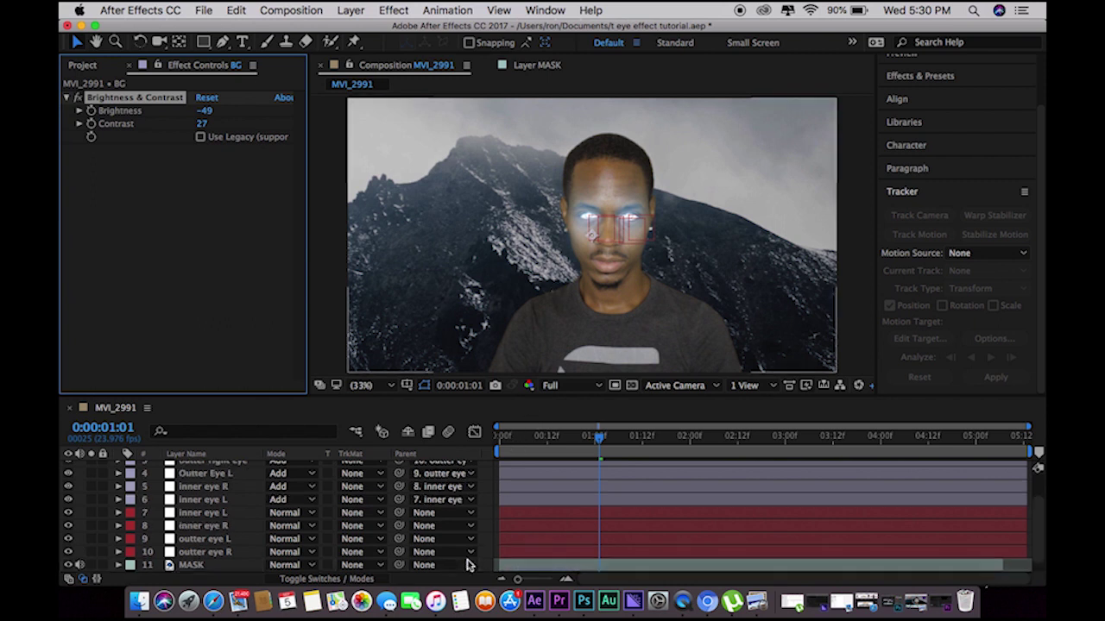
scroll(466, 535, up, 3)
click(242, 468)
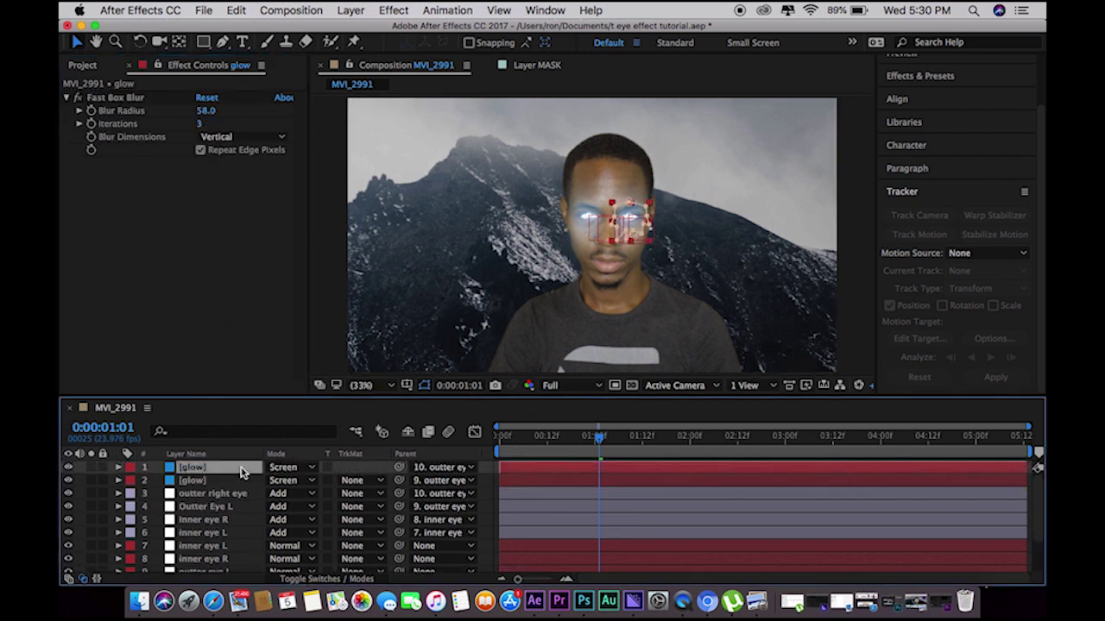
Duplicate the glow layer twice so four glow layers sit on the eyes
key(ctrl+d)
click(239, 494)
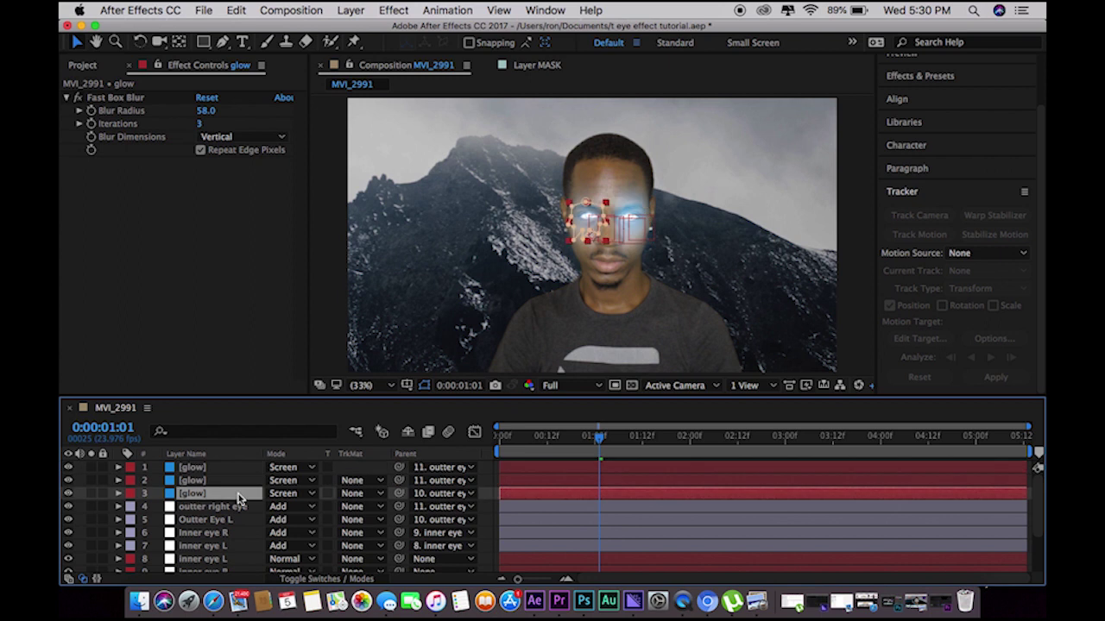
key(ctrl+d)
Set the fourth and top glow layers to 50% opacity and preview from the start
click(235, 511)
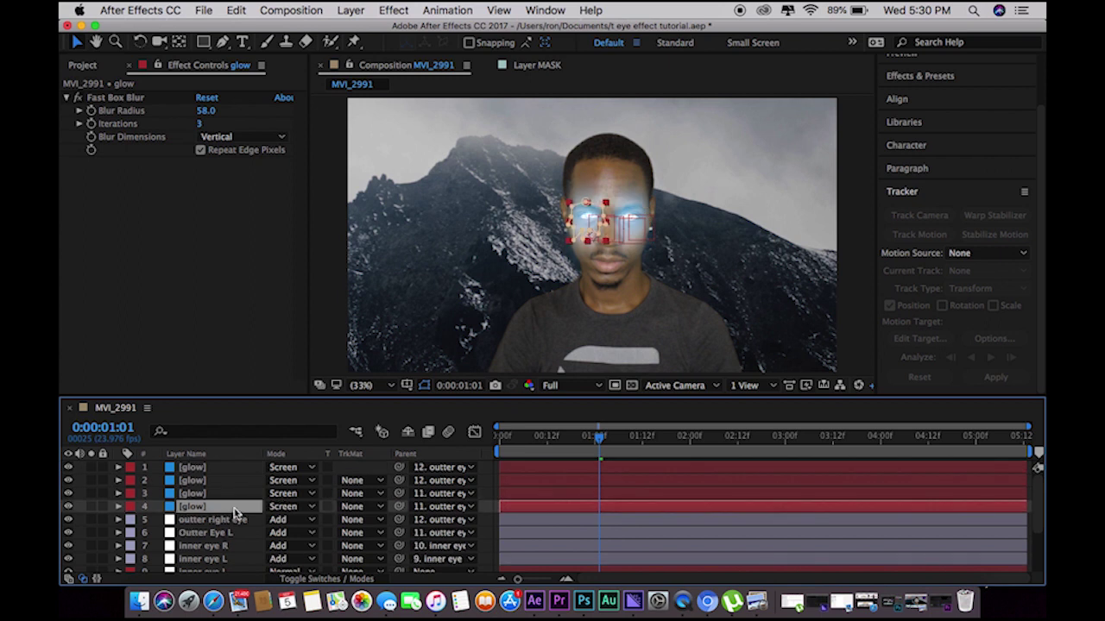
key(t)
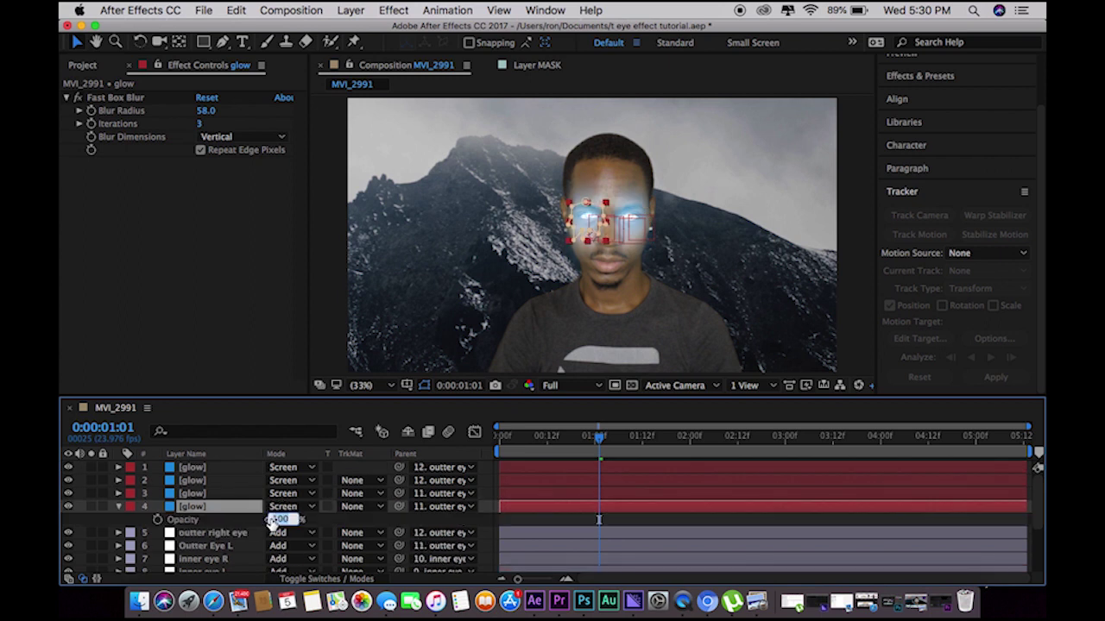
click(599, 519)
click(232, 470)
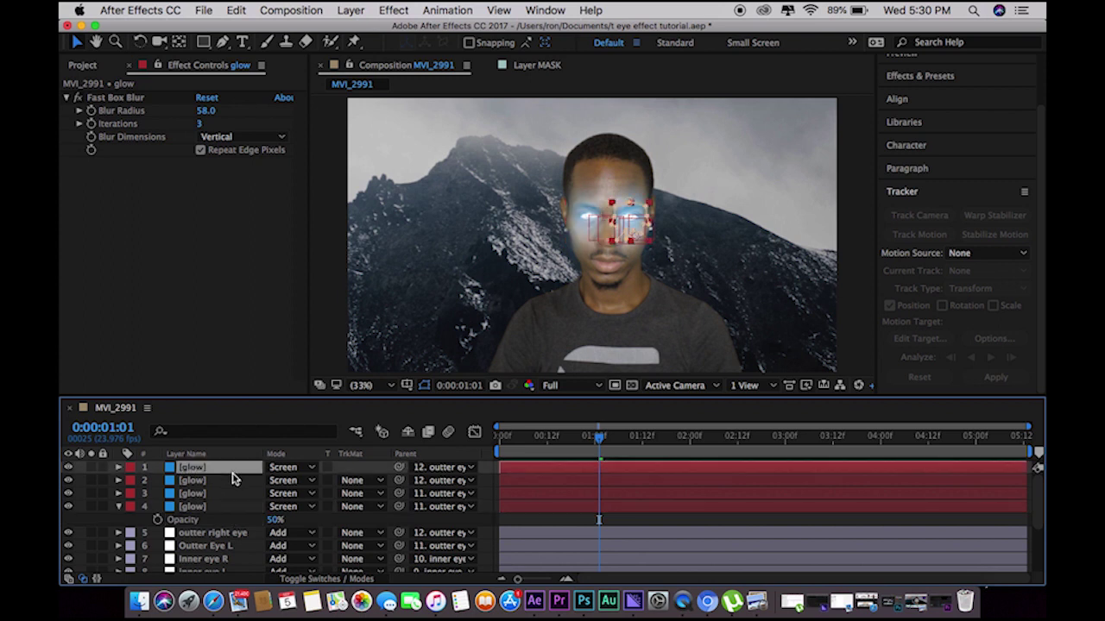
key(t)
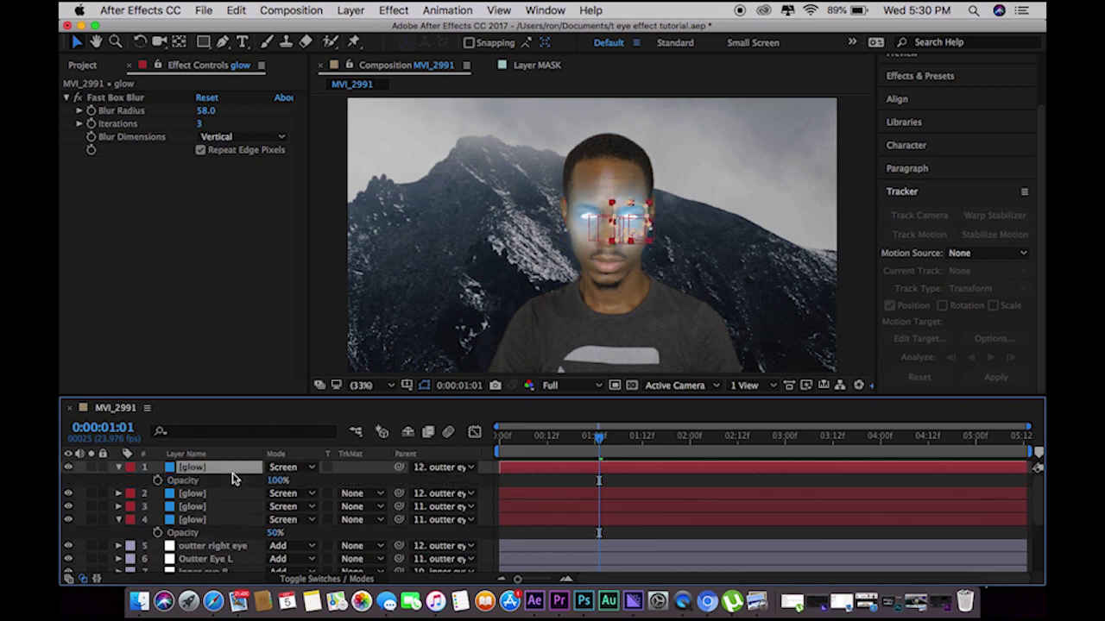
click(278, 481)
text(50)
key(Return)
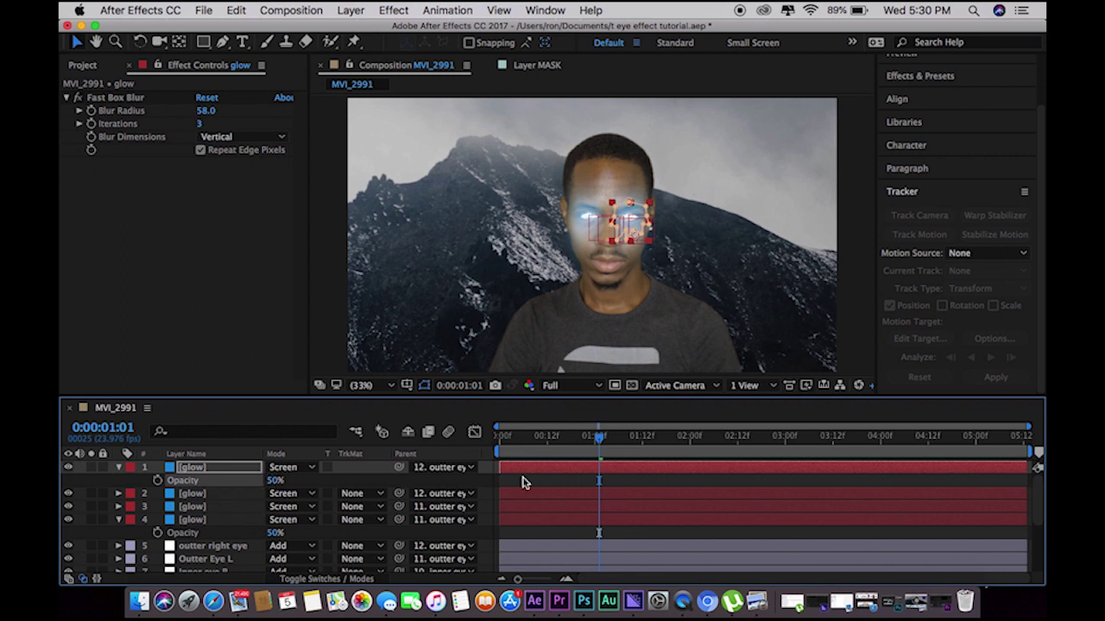
drag(518, 446, 473, 444)
key(space)
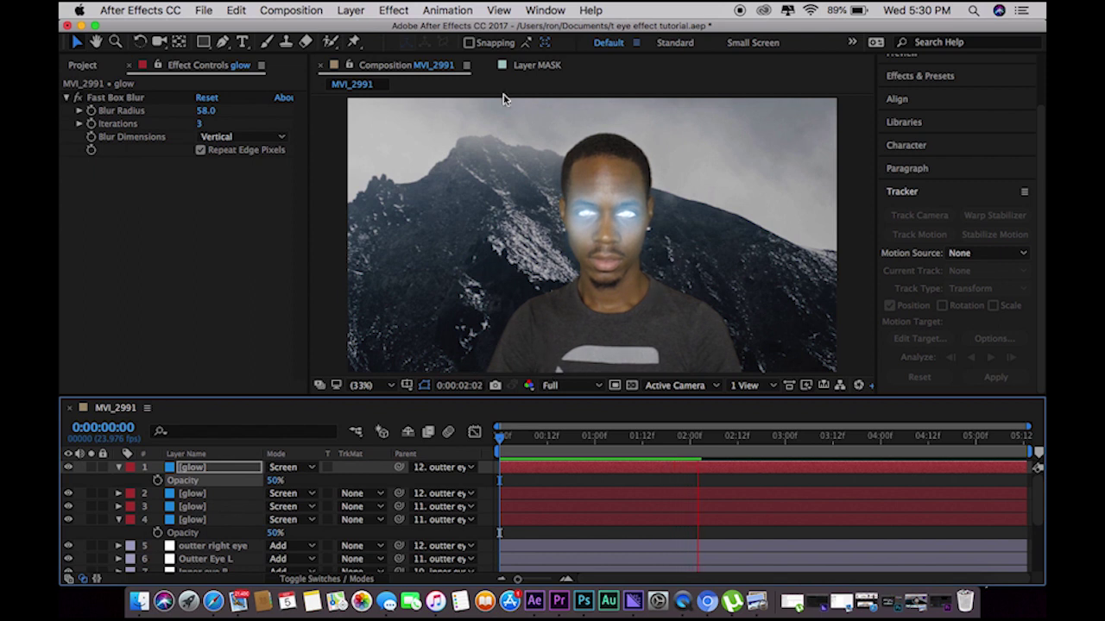
Preview the blue-white glowing eyes over the darkened mountain, then open the menu bar again
click(390, 10)
mouse_move(516, 477)
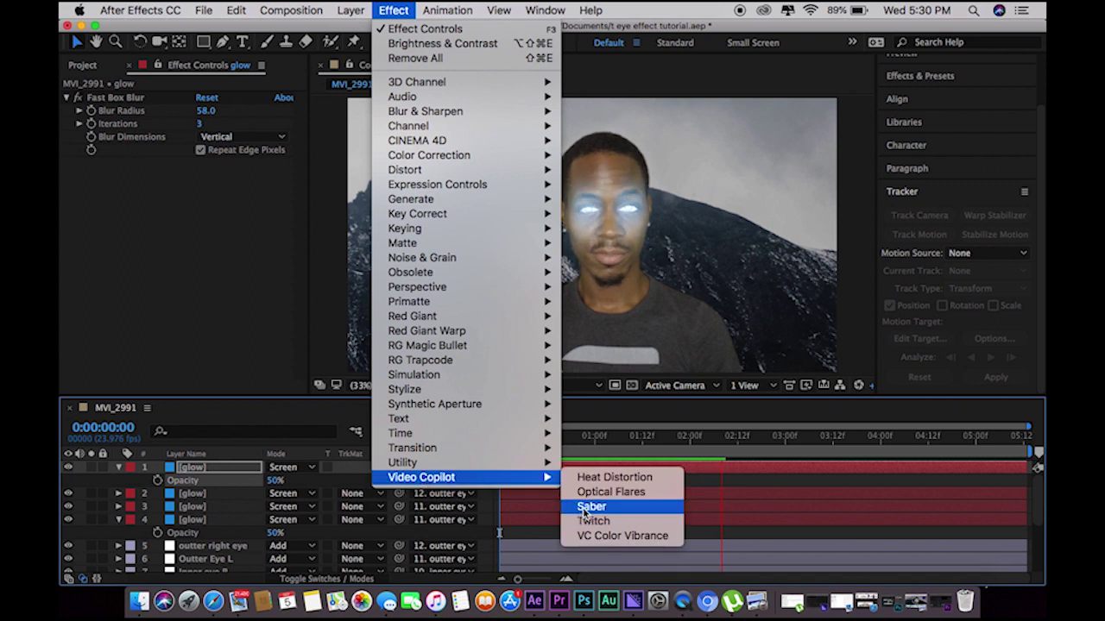
click(303, 339)
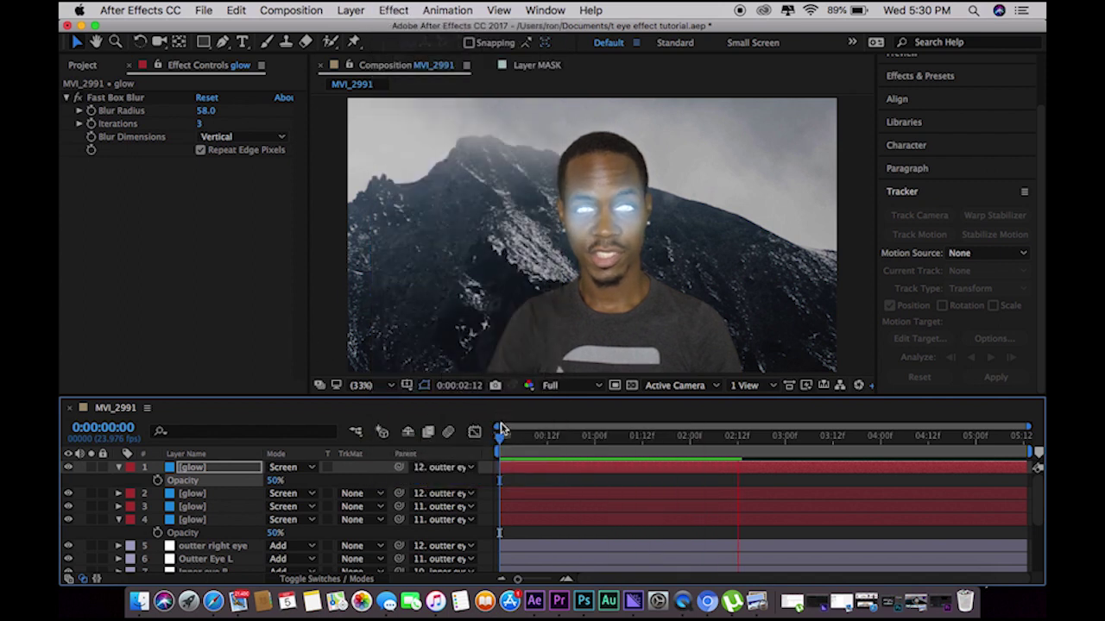
key(space)
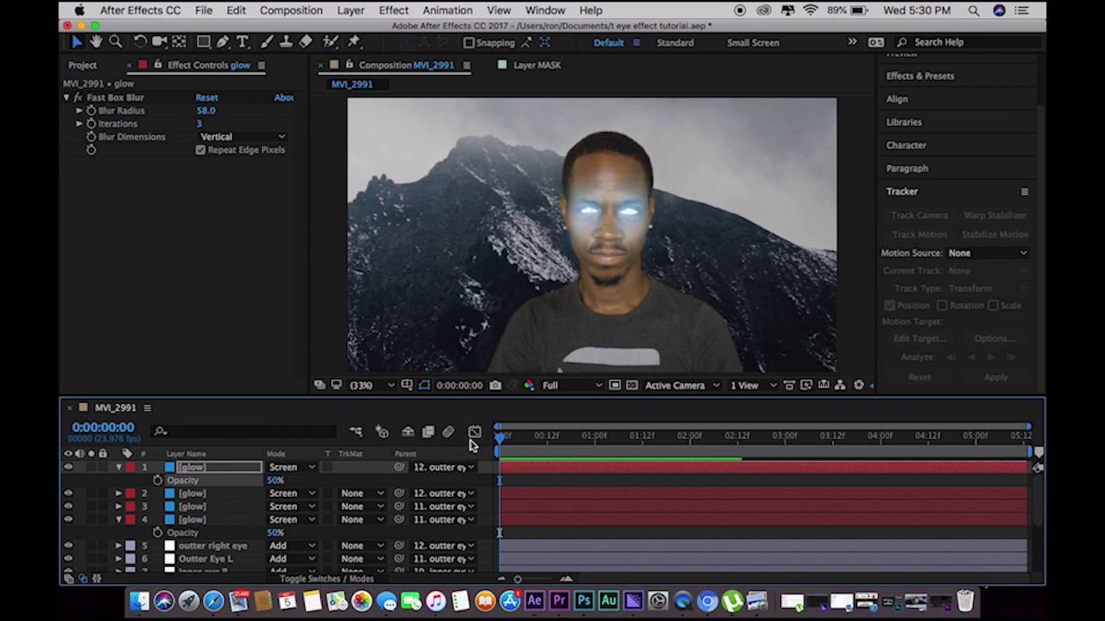
click(393, 10)
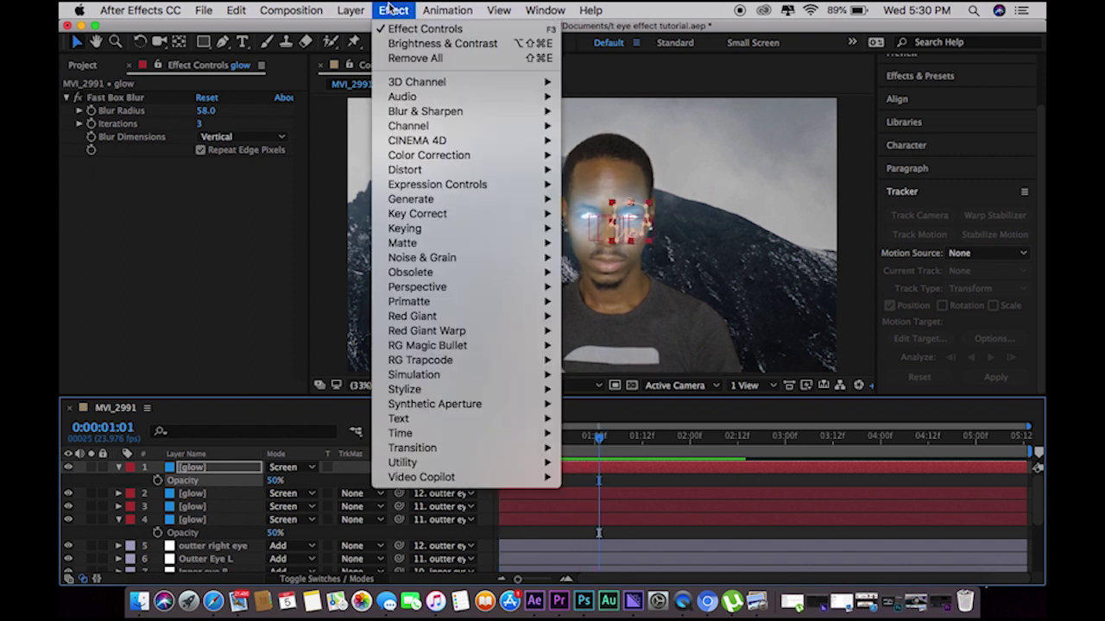
Create a new solid layer coloured very dark royal blue
mouse_move(350, 10)
mouse_move(381, 31)
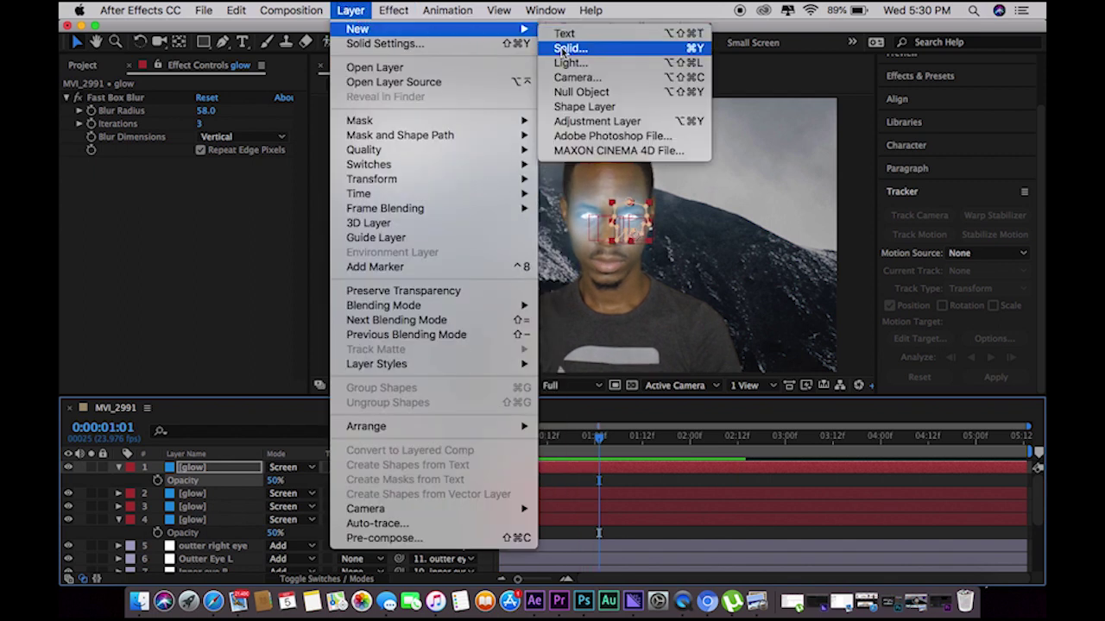
click(569, 45)
click(543, 395)
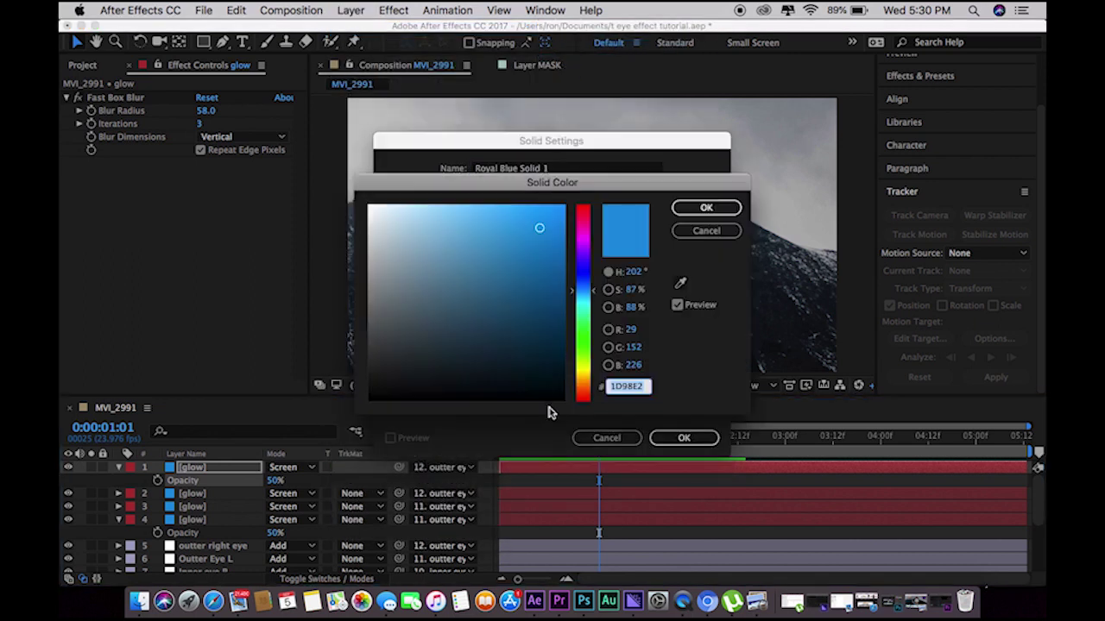
click(535, 391)
click(690, 211)
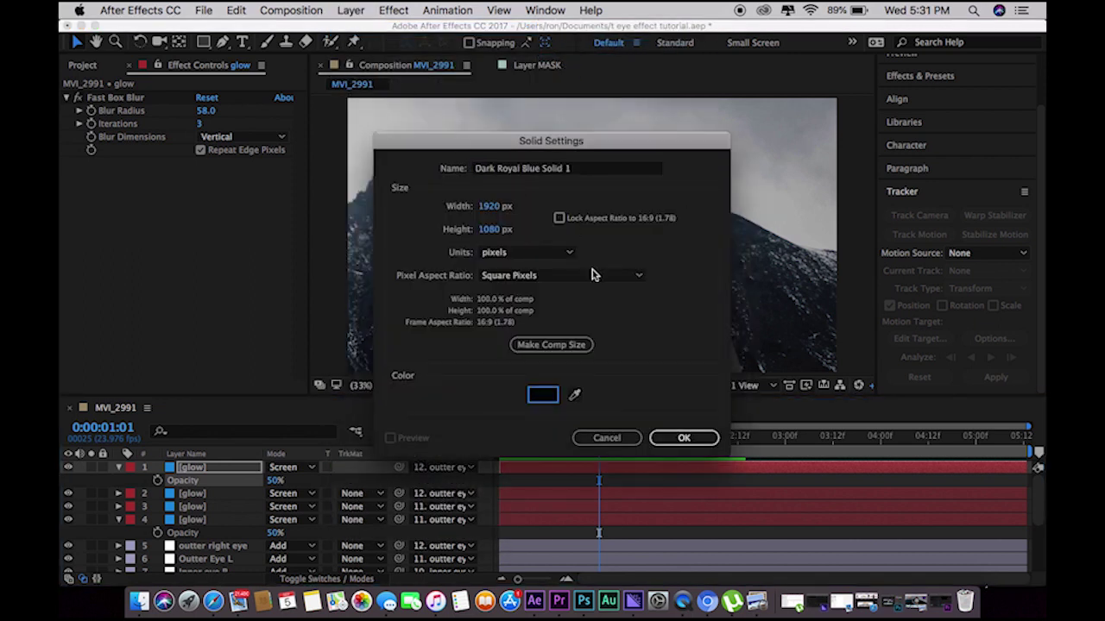
click(682, 438)
Apply the Video Copilot Saber effect to the solid with the Meteor preset
click(351, 9)
mouse_move(392, 10)
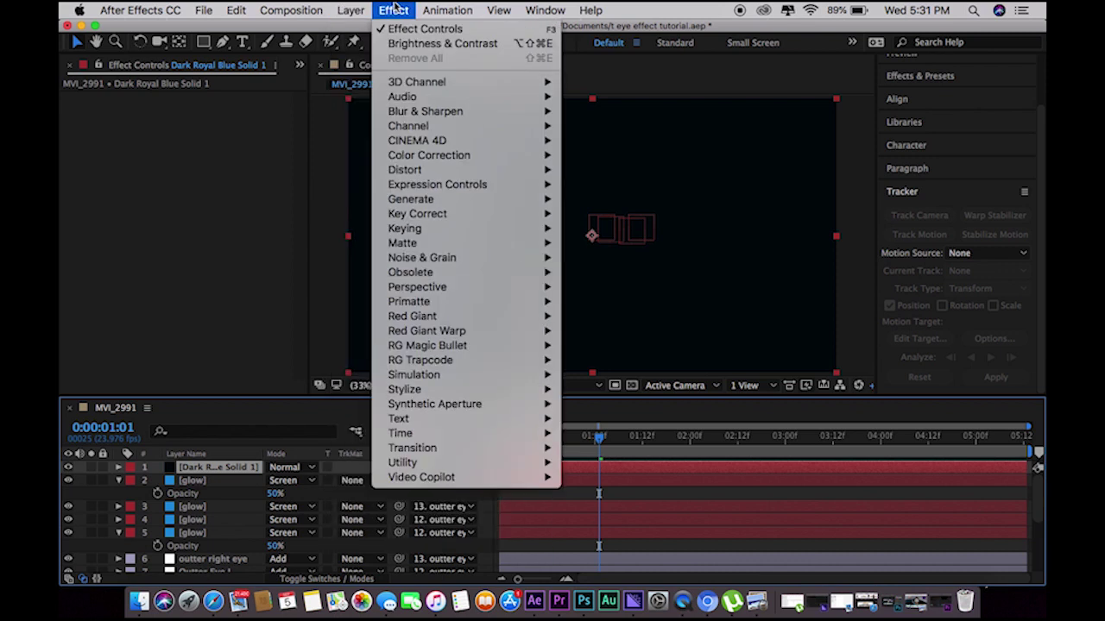
mouse_move(449, 477)
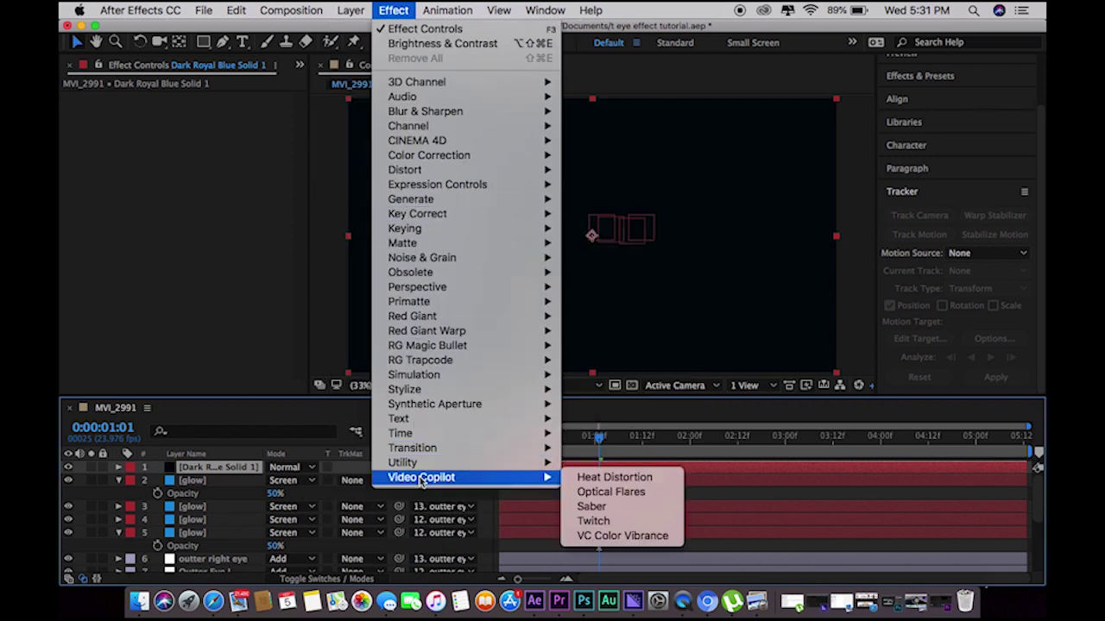
click(580, 506)
click(213, 112)
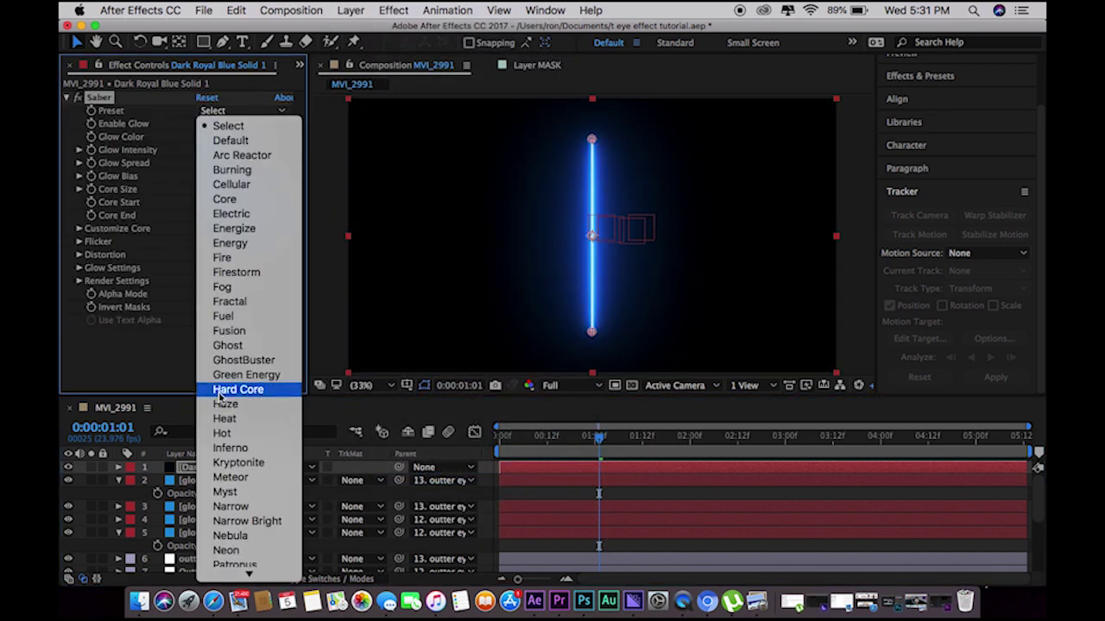
click(229, 477)
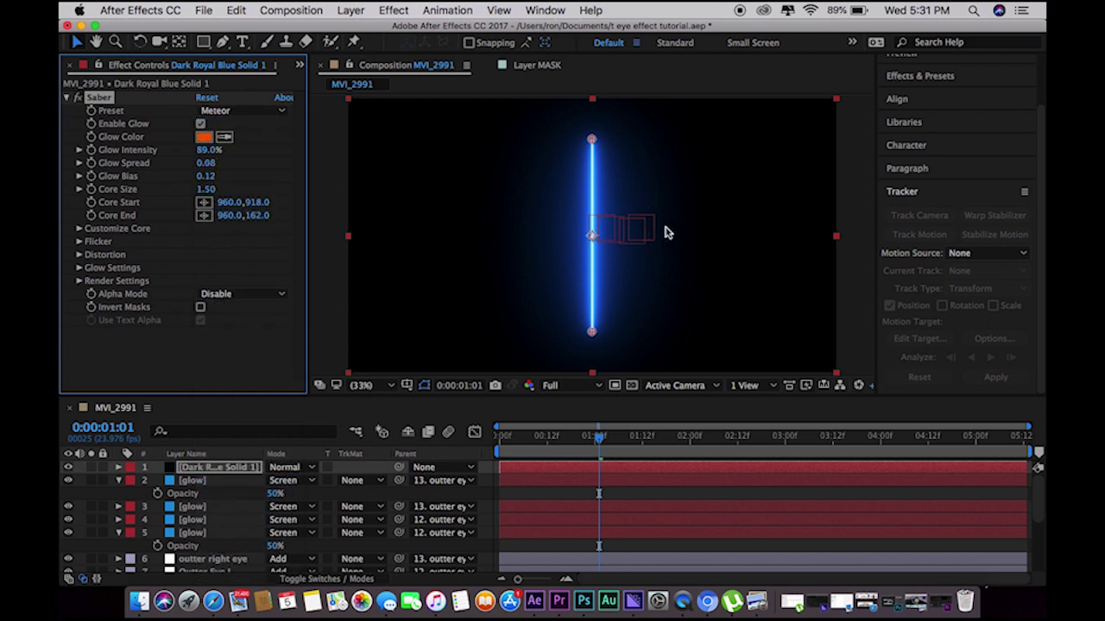
Change the Saber glow colour from orange to a light blue (0762C9)
click(203, 136)
click(583, 272)
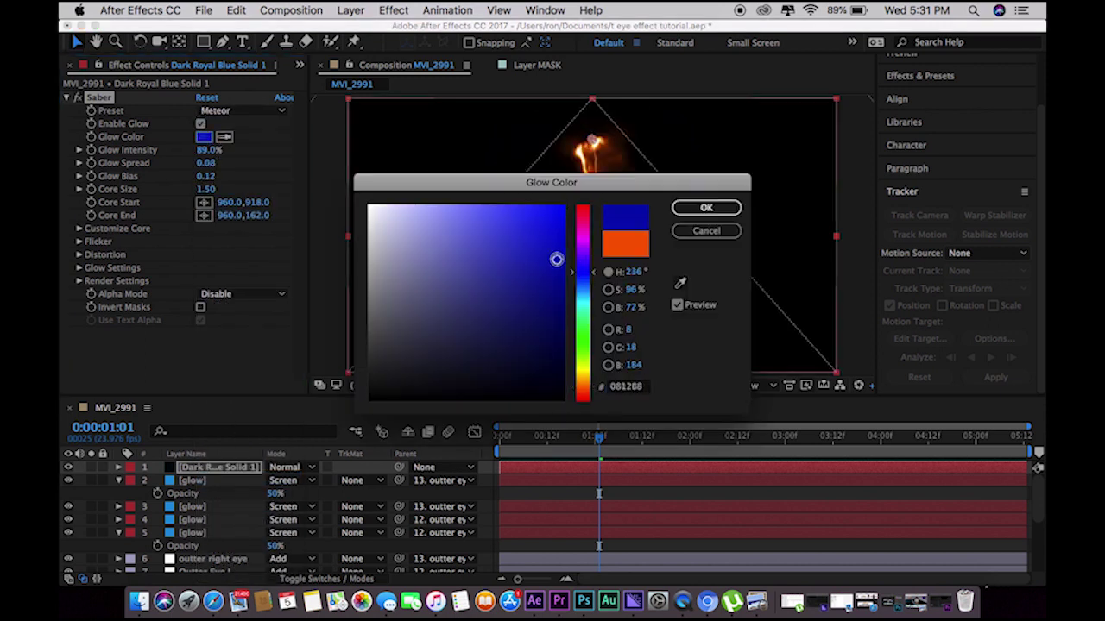
click(582, 283)
click(558, 248)
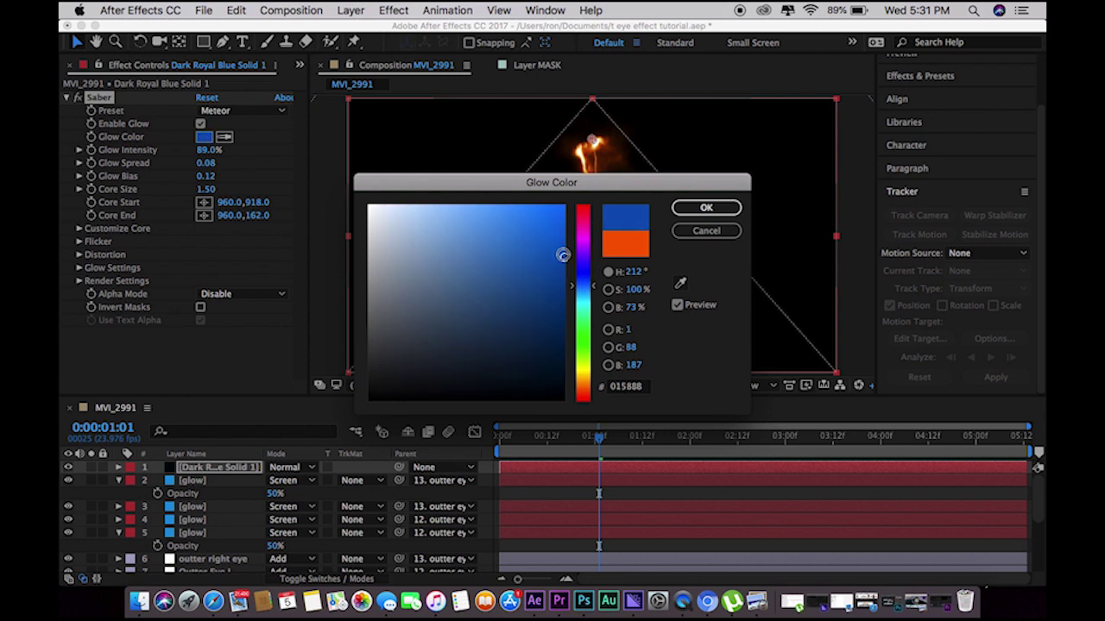
click(682, 212)
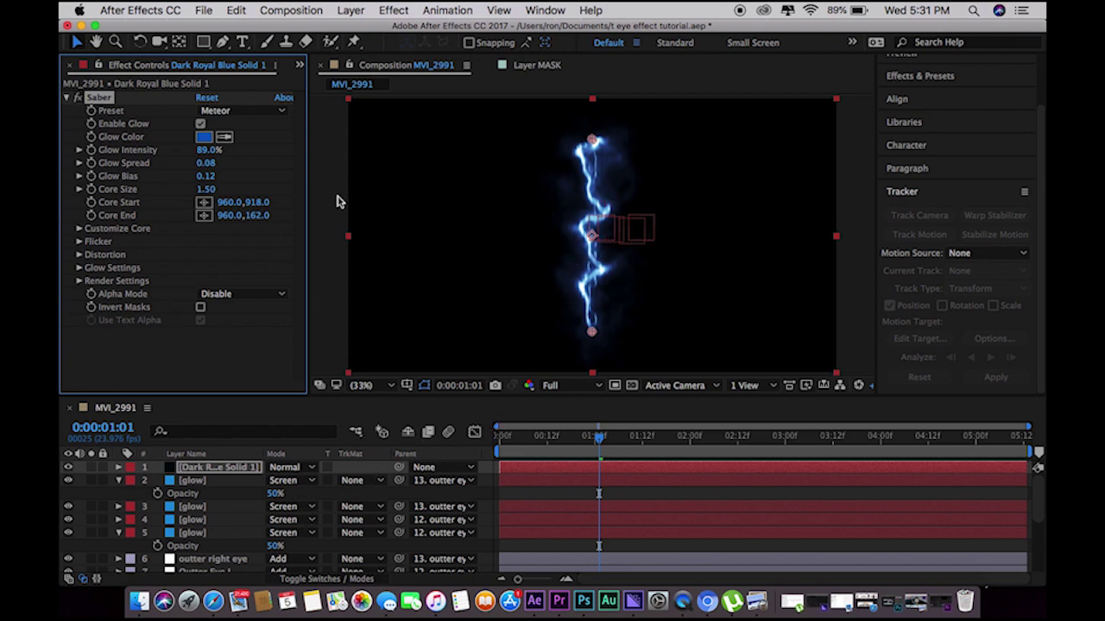
Scale the Saber solid to 45% and set its blending mode to Screen
key(s)
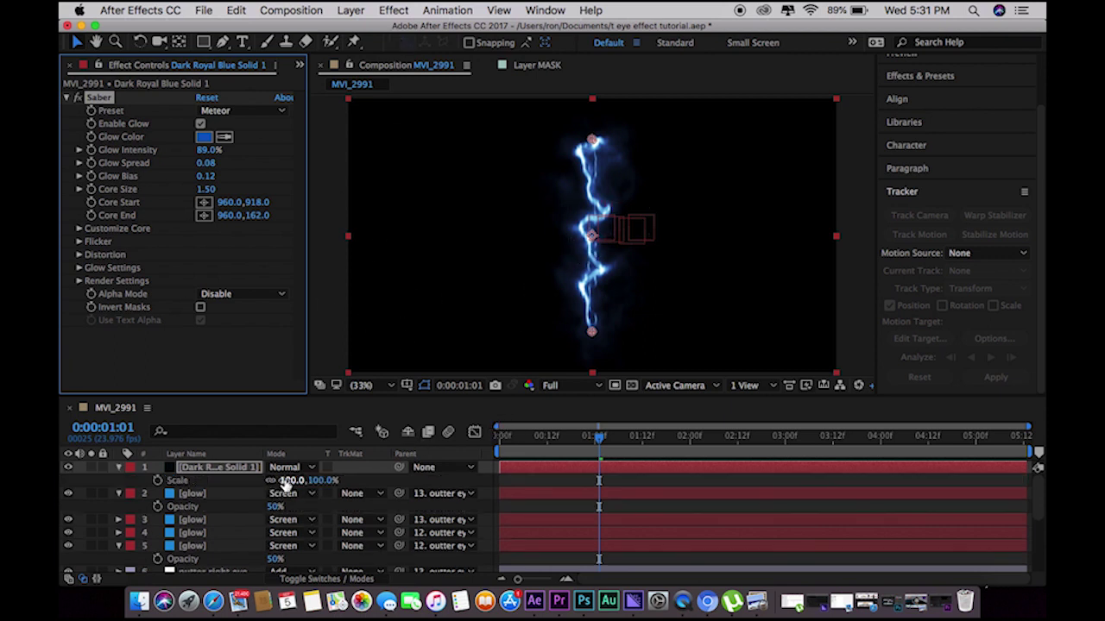
drag(294, 480, 250, 487)
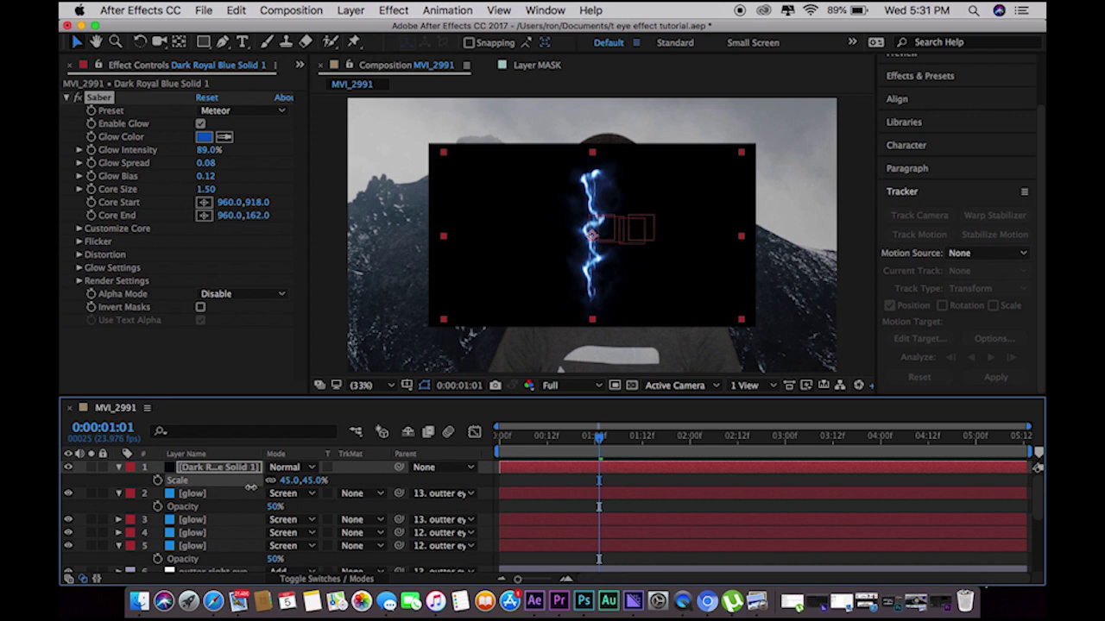
click(306, 467)
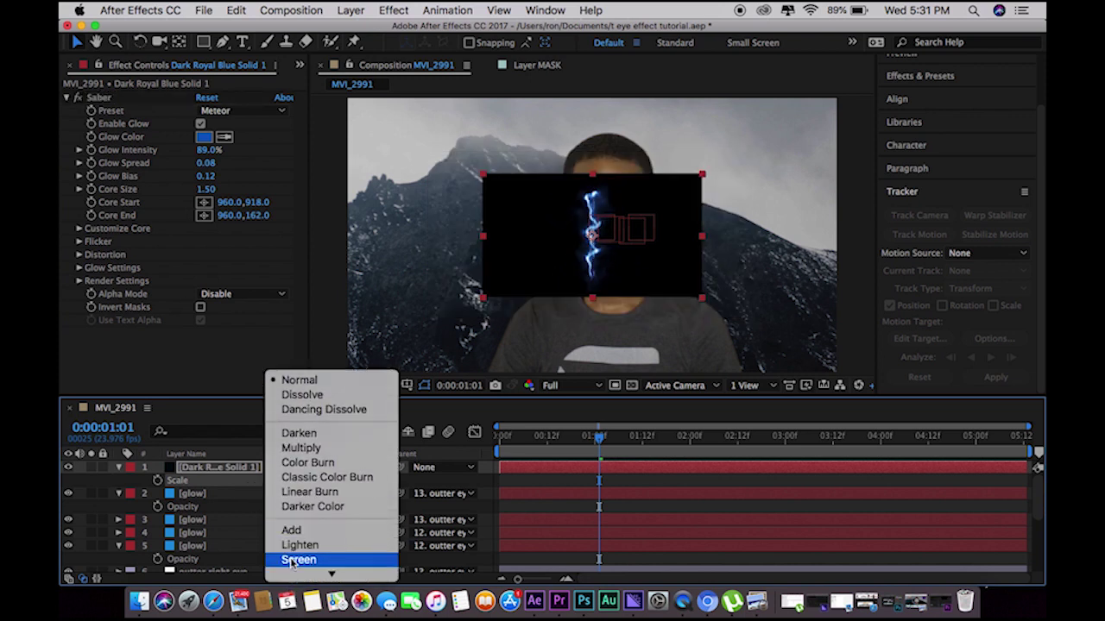
click(290, 558)
Move the lightning bolt down-left onto the shirt and rotate it 36°
drag(595, 256, 538, 339)
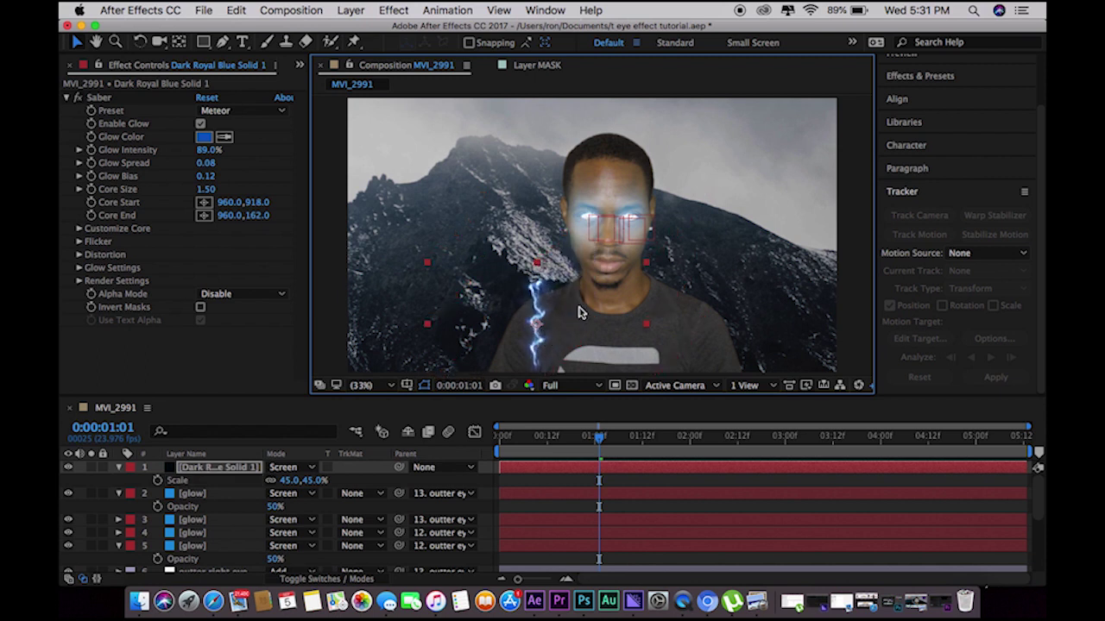
key(r)
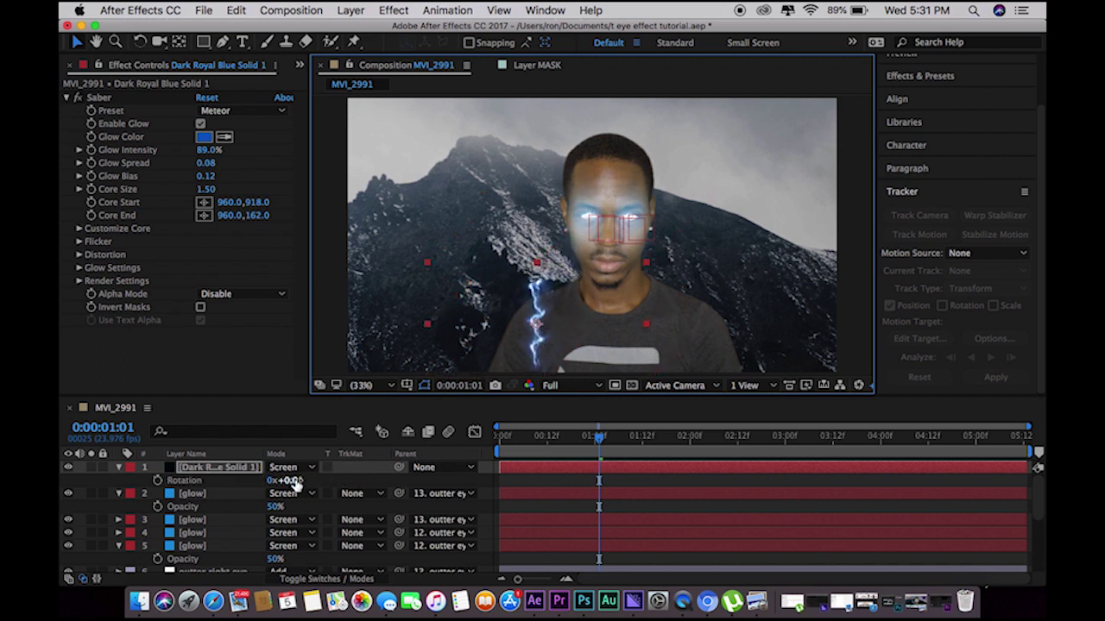
drag(287, 480, 319, 480)
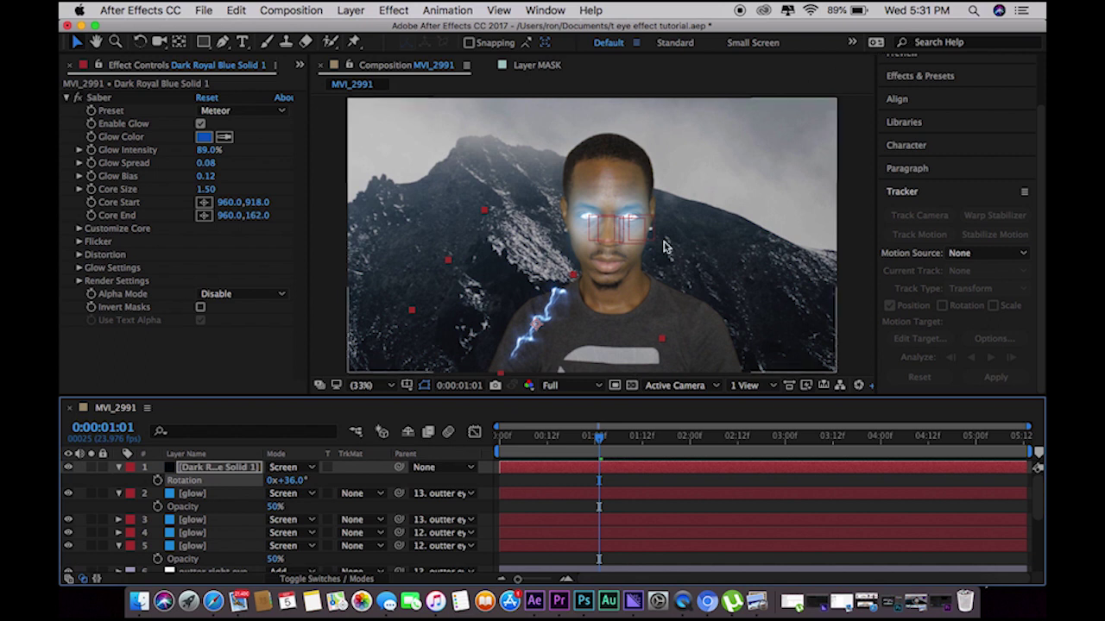